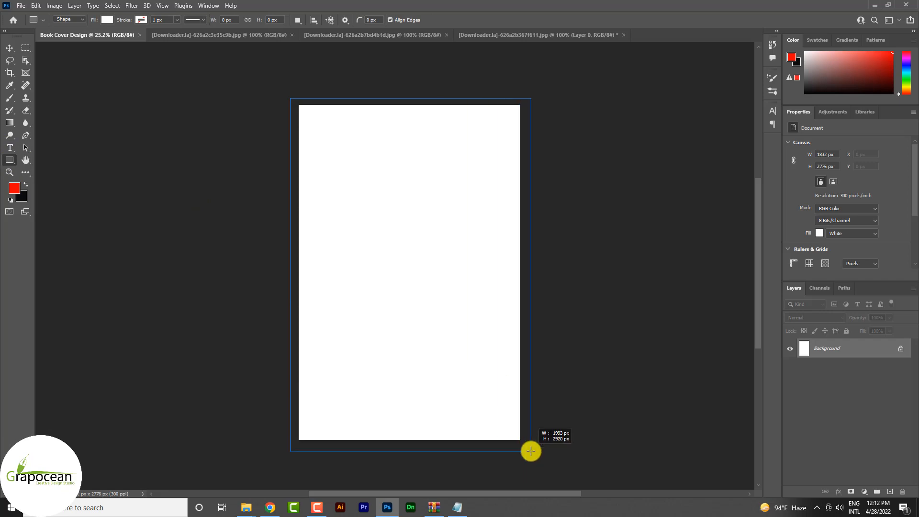
Fill the rectangle covering the canvas with black
left_click(106, 21)
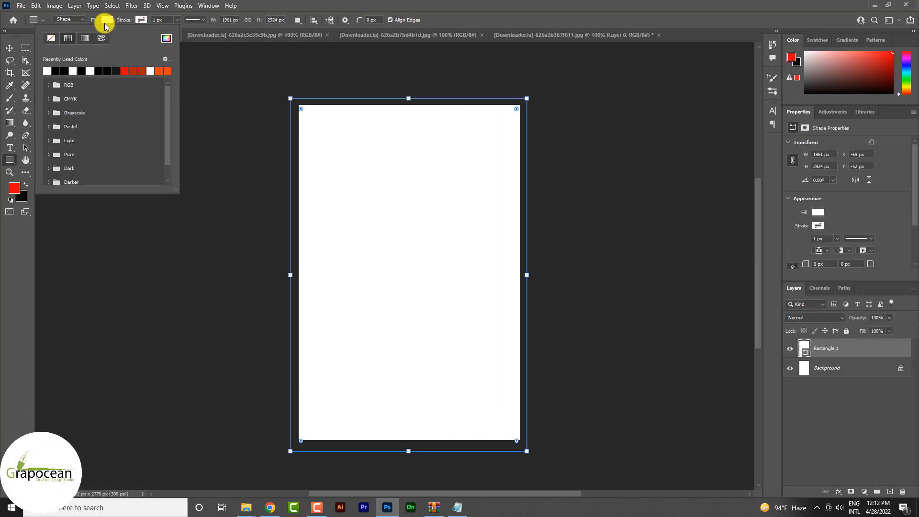
left_click(60, 70)
left_click(9, 48)
Place the cloudy grey texture image into the Book Cover Design document, rotated 90° and enlarged to about 330% to cover the canvas
left_click(541, 38)
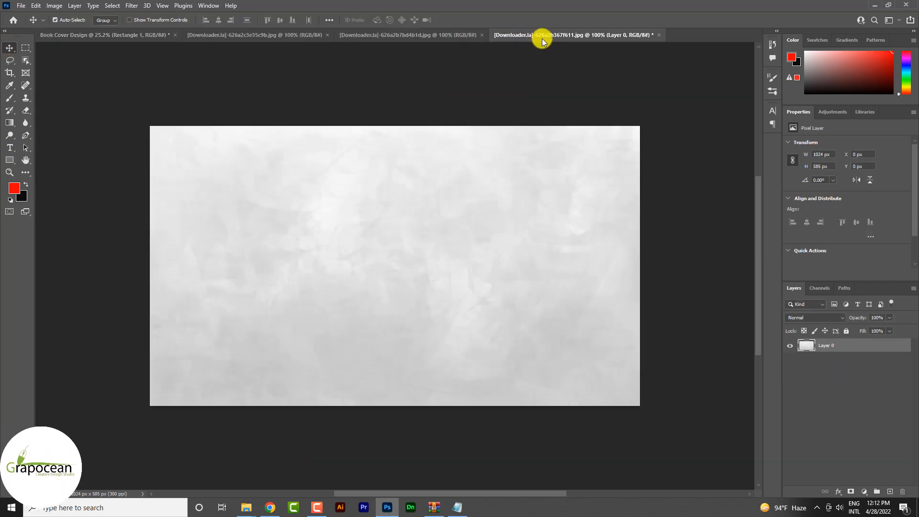
left_click_drag(393, 161, 478, 296)
key("ctrl+t")
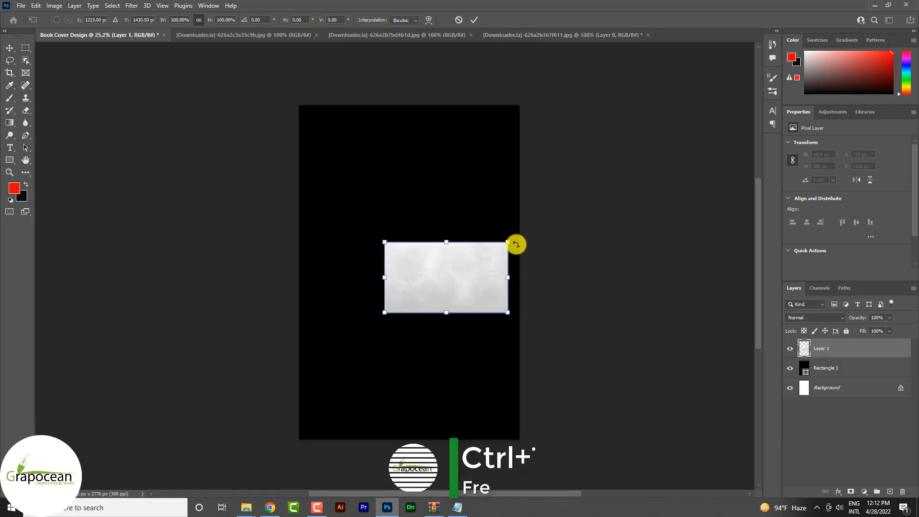
left_click_drag(515, 242, 553, 442)
left_click_drag(476, 366, 476, 388)
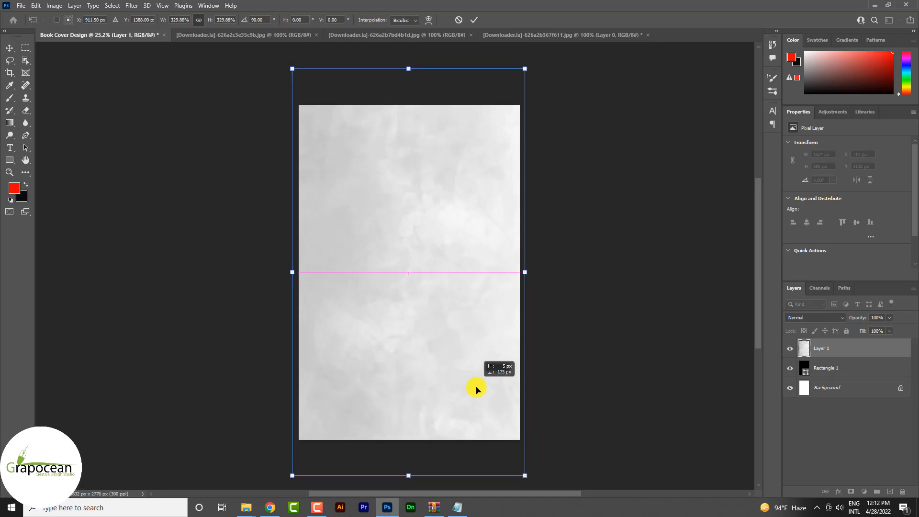
left_click(474, 20)
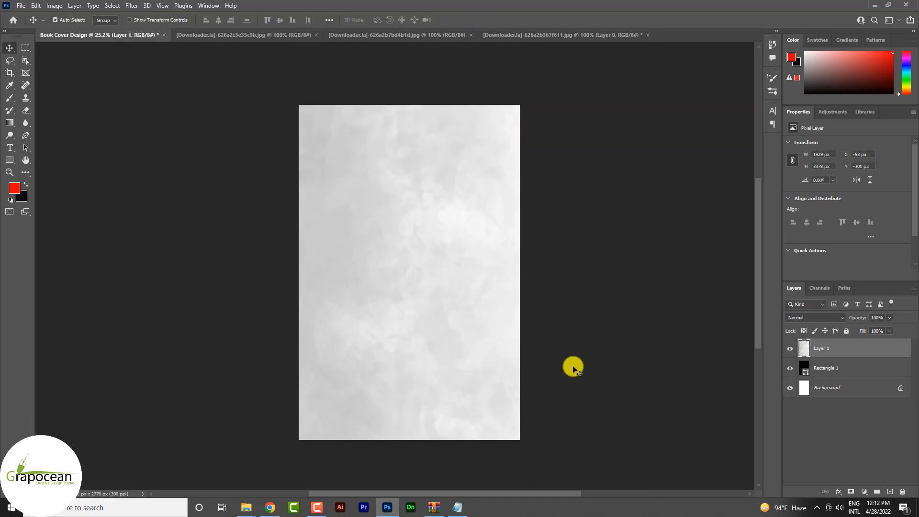
Change the Rectangle 1 fill colour to the very dark grey #171717
left_click(801, 319)
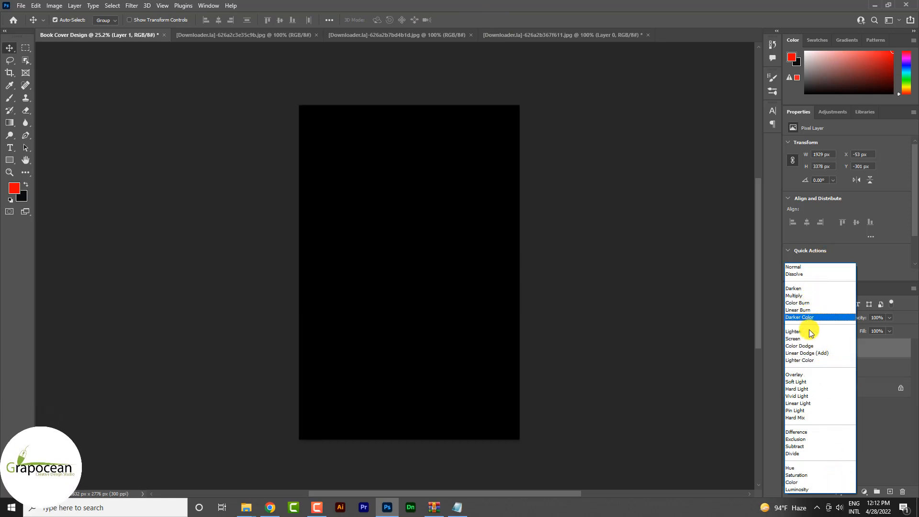
left_click(584, 392)
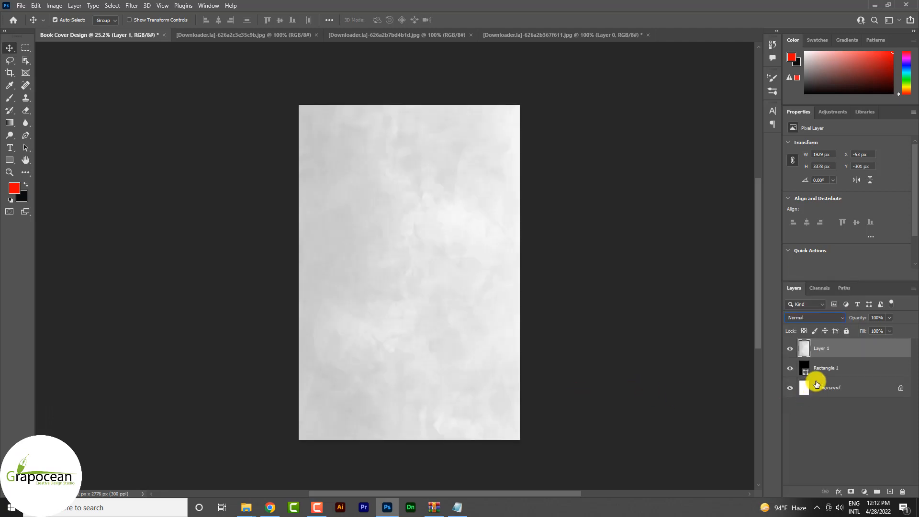
double_click(804, 366)
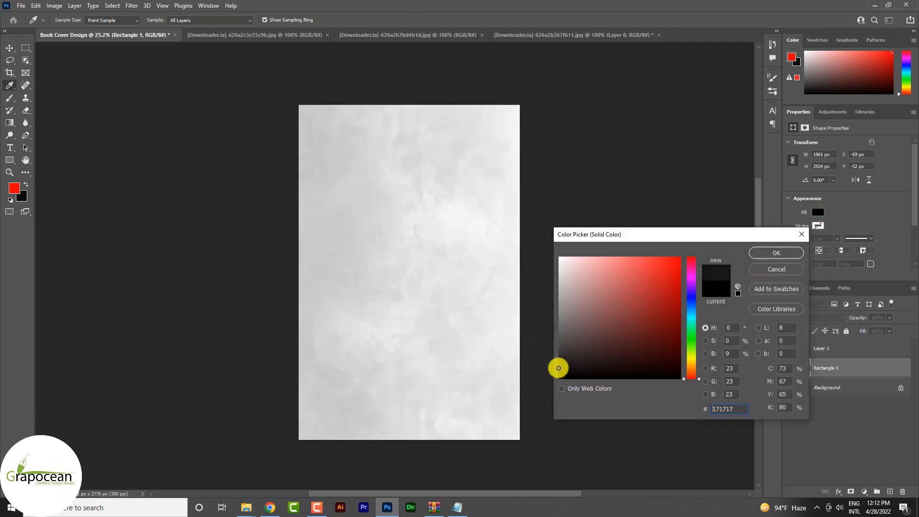
left_click(779, 264)
Set the blend mode of the cloudy grey texture layer to Linear Burn
left_click(827, 349)
left_click(822, 317)
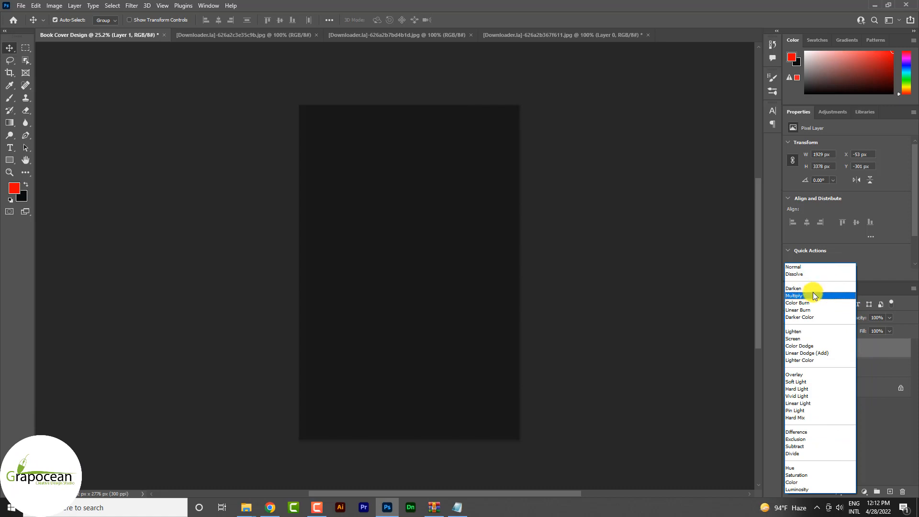
left_click(805, 309)
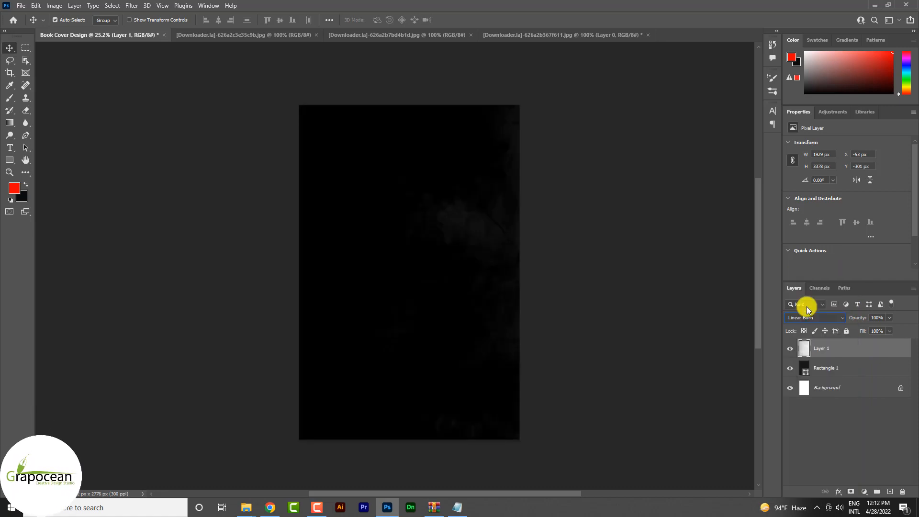
Try lighter greys such as #2b2a2a for the Rectangle 1 fill and settle on a near-black grey
scroll(468, 241, "up", 1)
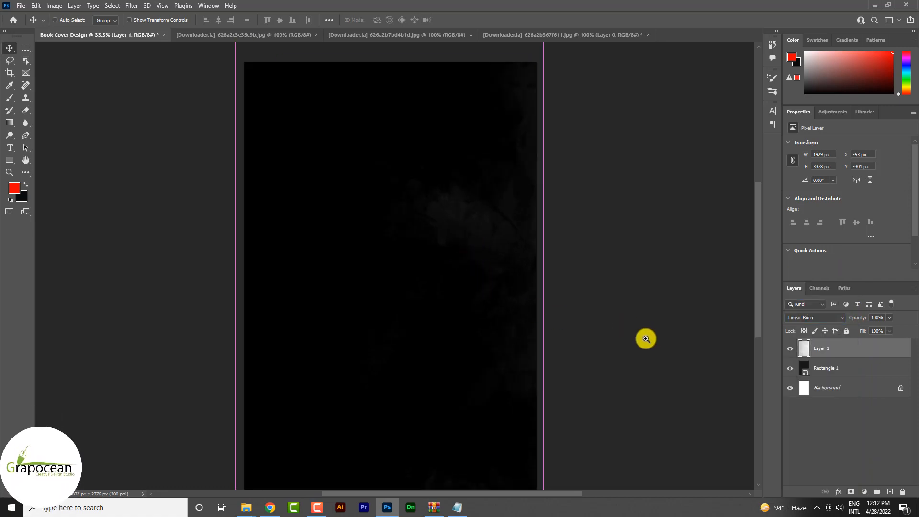
scroll(622, 364, "down", 1)
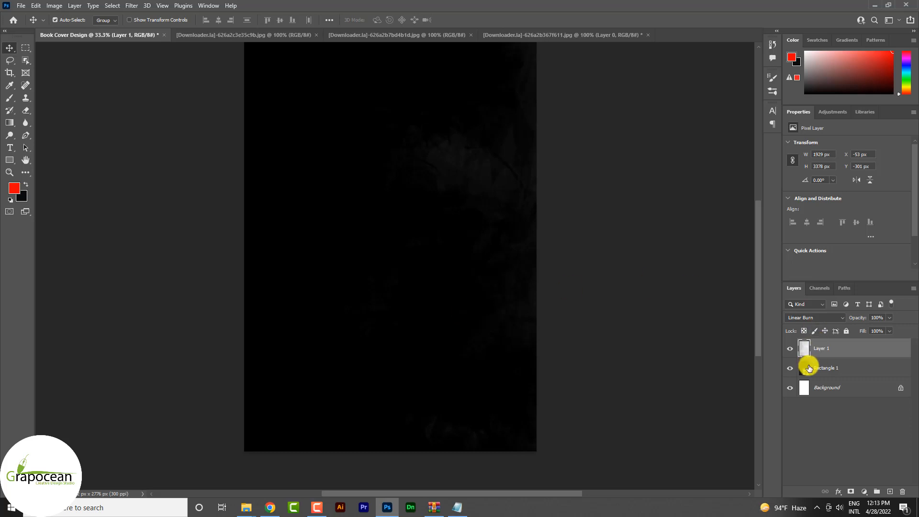
double_click(809, 368)
left_click(560, 357)
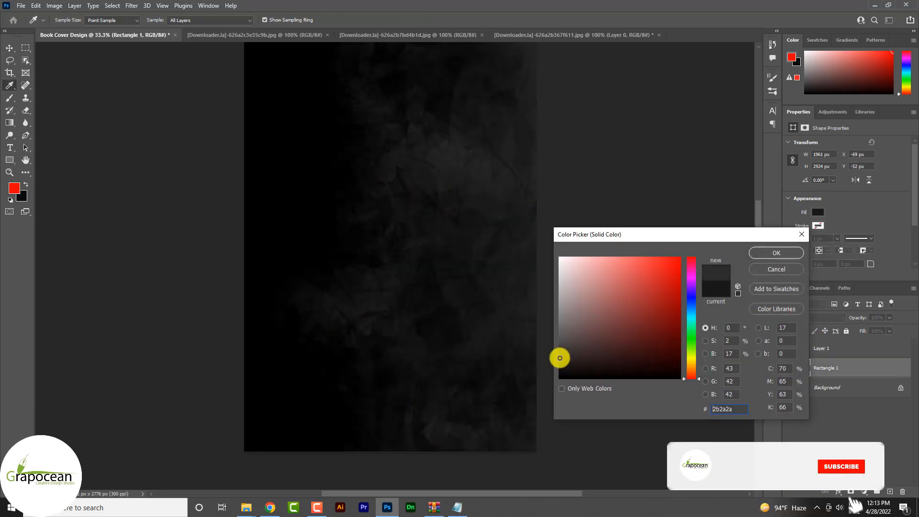
left_click_drag(560, 358, 548, 367)
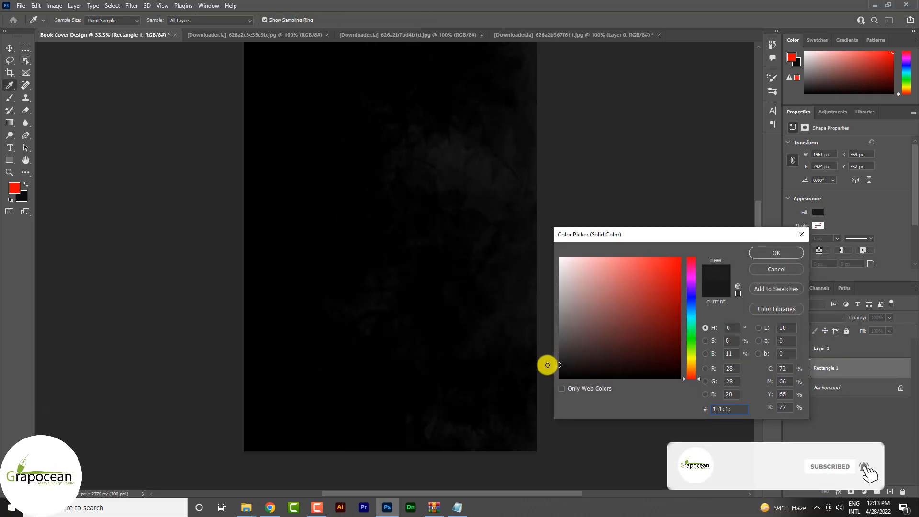
left_click(775, 253)
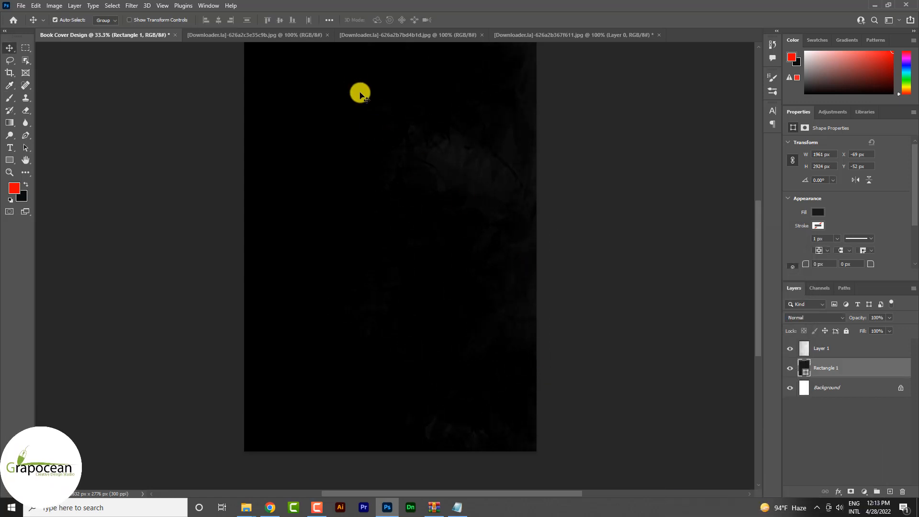
Unlock the wrinkled white paper image's layer and copy it into the Book Cover Design document above Rectangle 1
left_click(362, 34)
left_click(896, 343)
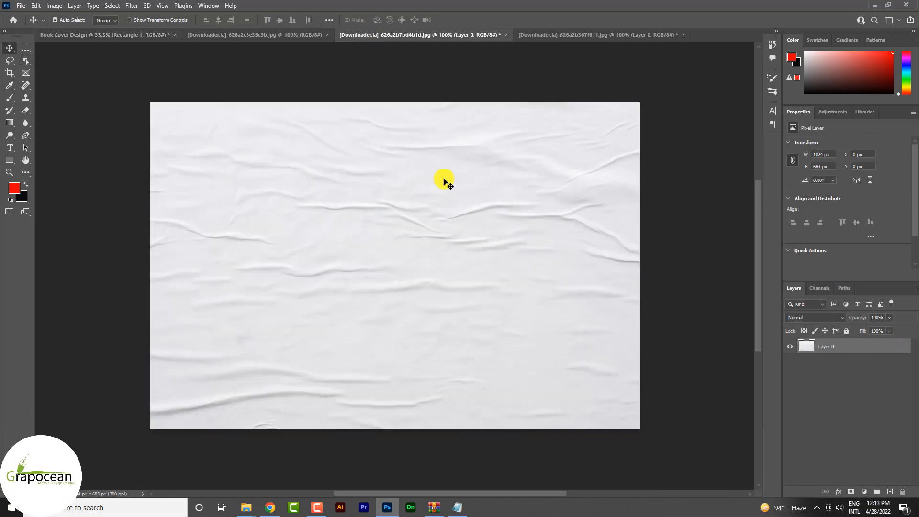
left_click_drag(441, 180, 373, 227)
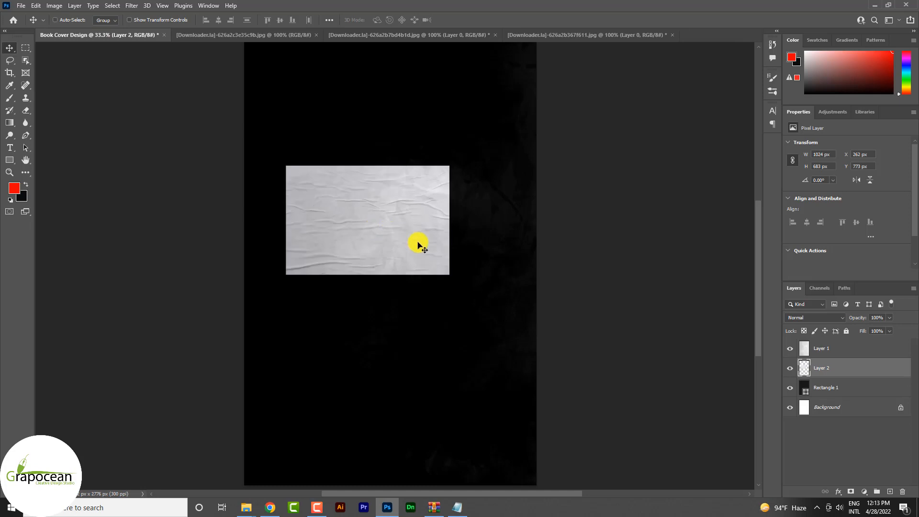
Rotate the wrinkled paper layer -90° and enlarge it to about 222% over the cover's upper-left area
key("ctrl+t")
left_click_drag(397, 142, 416, 160)
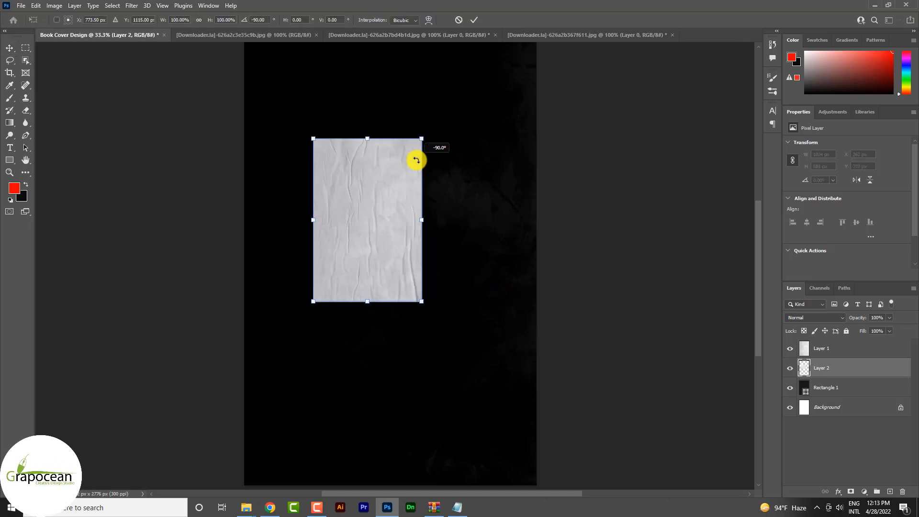
left_click_drag(423, 306, 528, 409)
left_click_drag(389, 329, 375, 334)
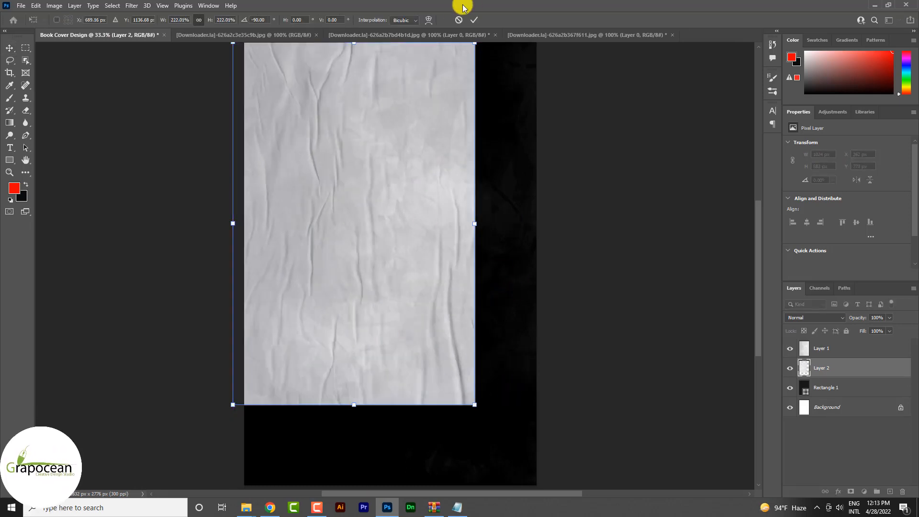
key("Return")
Set the wrinkled paper layer's blend mode to Soft Light and keep its opacity at 100%
left_click(814, 317)
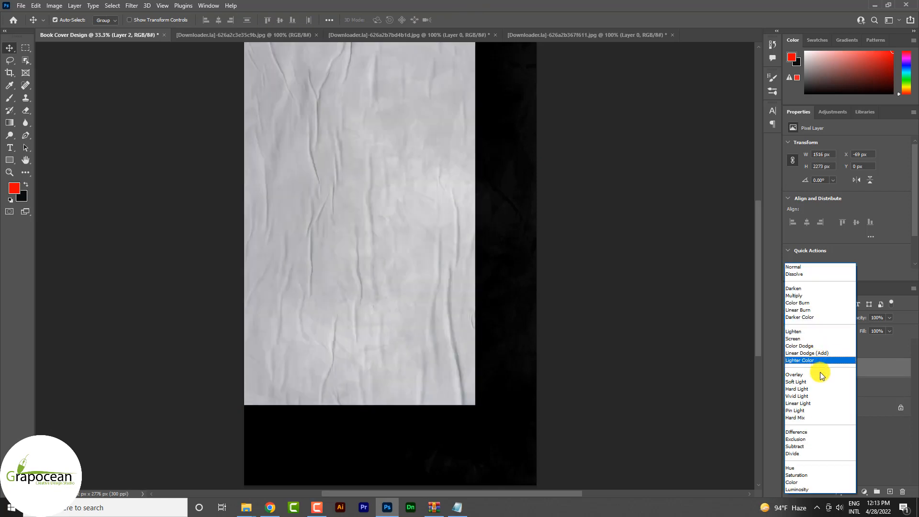
left_click(817, 380)
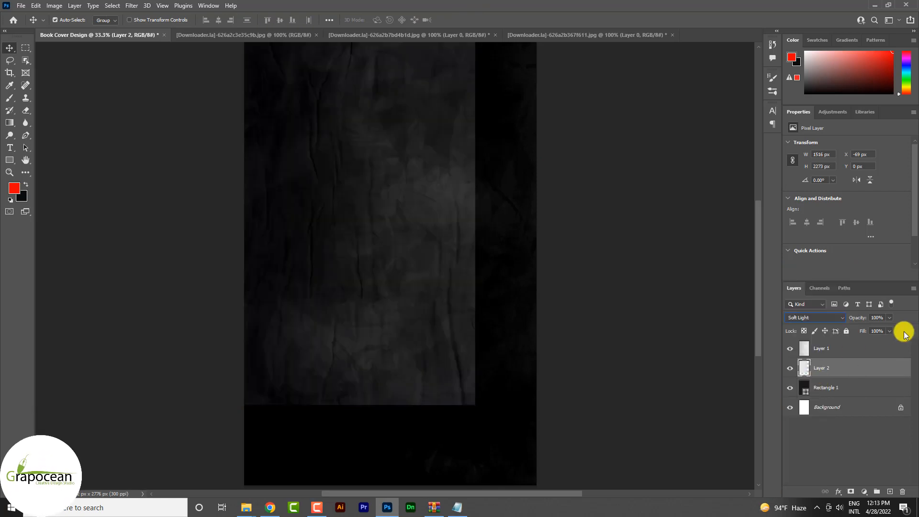
left_click(889, 318)
left_click_drag(866, 327, 910, 328)
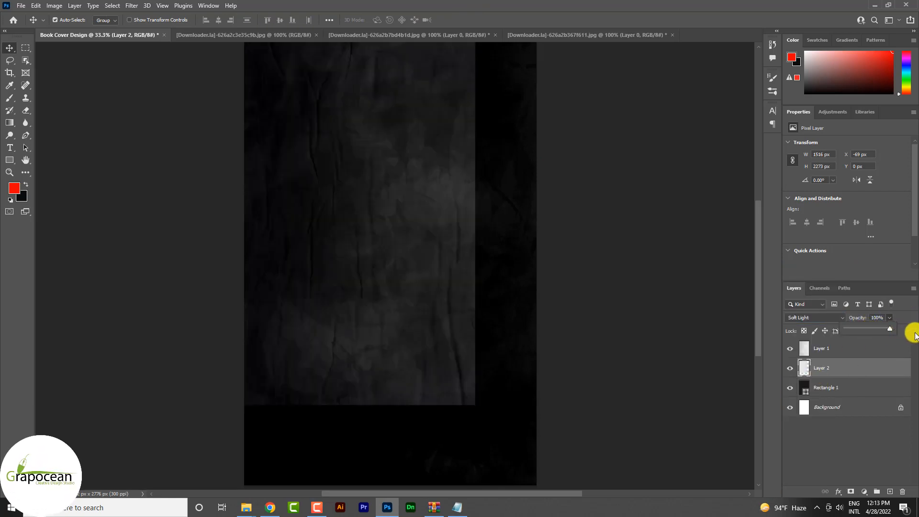
Add a layer mask to the wrinkled paper layer and set up the Brush tool with a Hard Round tip and reduced hardness
left_click(850, 491)
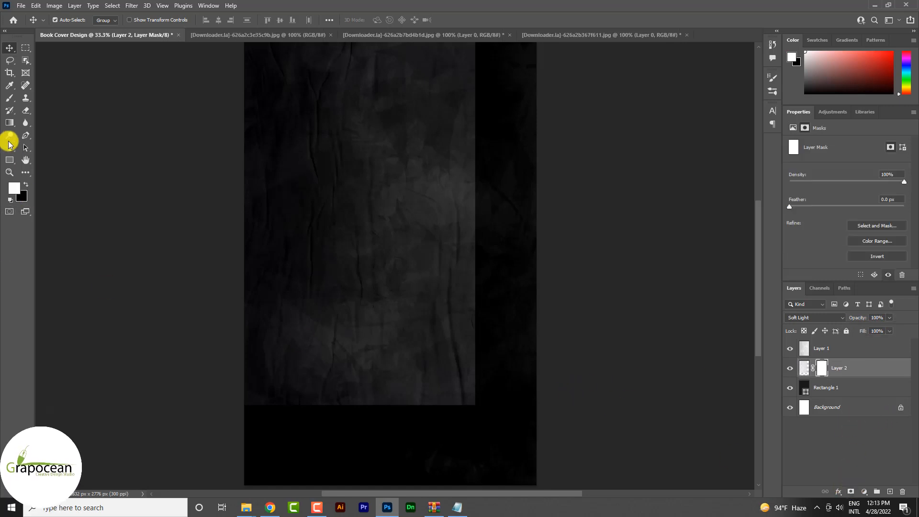
right_click(9, 98)
left_click(47, 97)
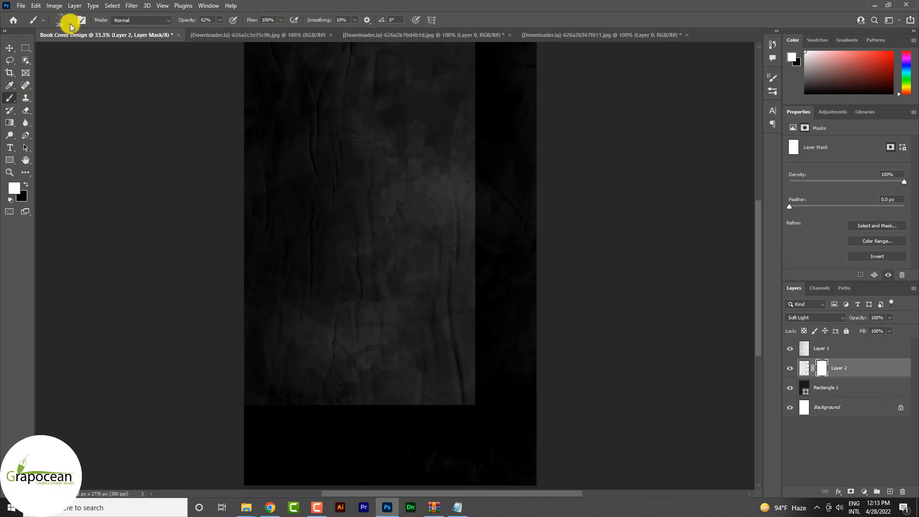
left_click(71, 24)
left_click(18, 129)
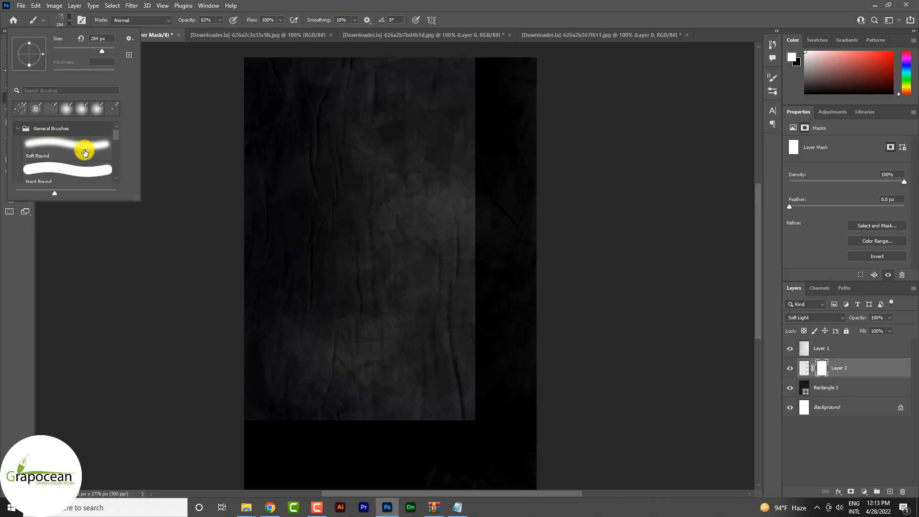
left_click(94, 175)
left_click(477, 426)
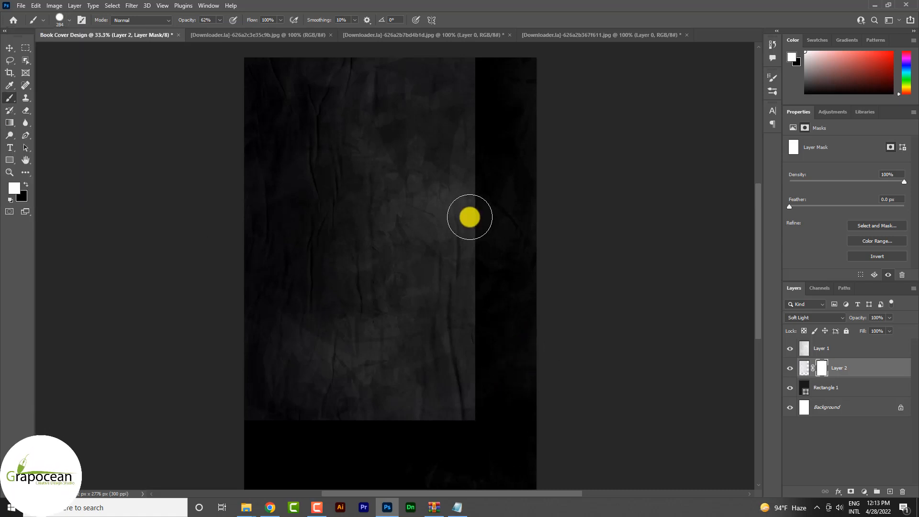
left_click(70, 20)
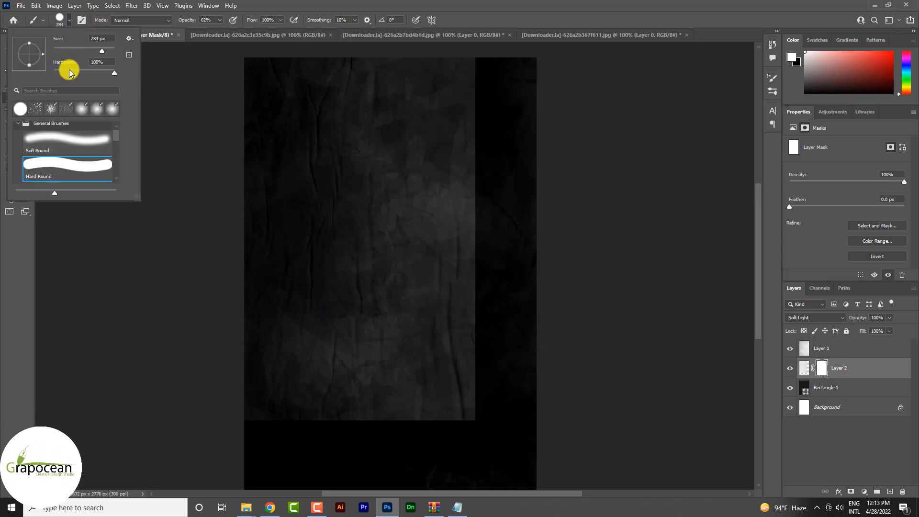
left_click(471, 385)
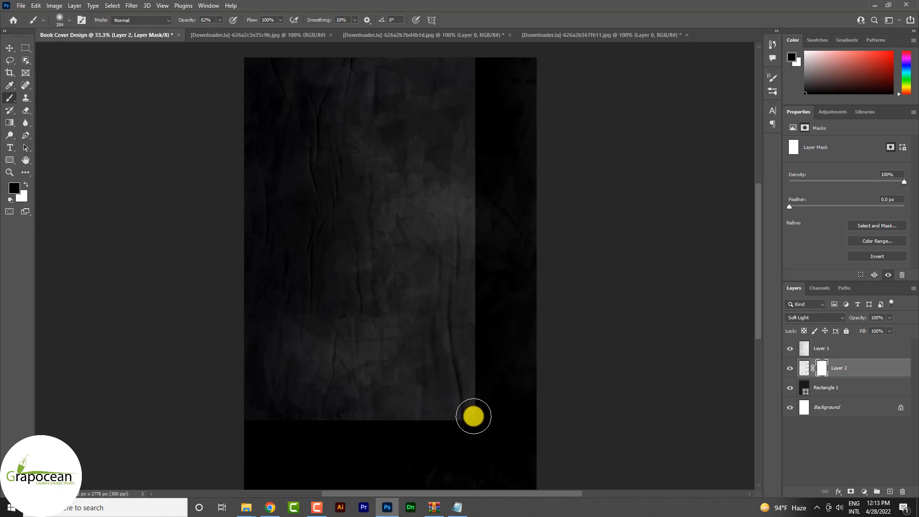
Paint black on the layer mask with the brush enlarged to 1000 px to fade the paper texture's right and bottom edges
left_click_drag(473, 416, 491, 190)
key("bracketright")
key("bracketright")
key("bracketright")
key("bracketright")
key("bracketright")
key("bracketright")
key("bracketright")
mouse_move(474, 95)
left_mouse_down()
mouse_move(447, 407)
mouse_move(431, 424)
mouse_move(446, 371)
mouse_move(473, 385)
mouse_move(182, 393)
mouse_move(509, 420)
mouse_move(407, 373)
mouse_move(310, 463)
mouse_move(301, 407)
mouse_move(348, 415)
mouse_move(454, 331)
left_mouse_up()
scroll(445, 371, "down", 4)
scroll(455, 331, "up", 3)
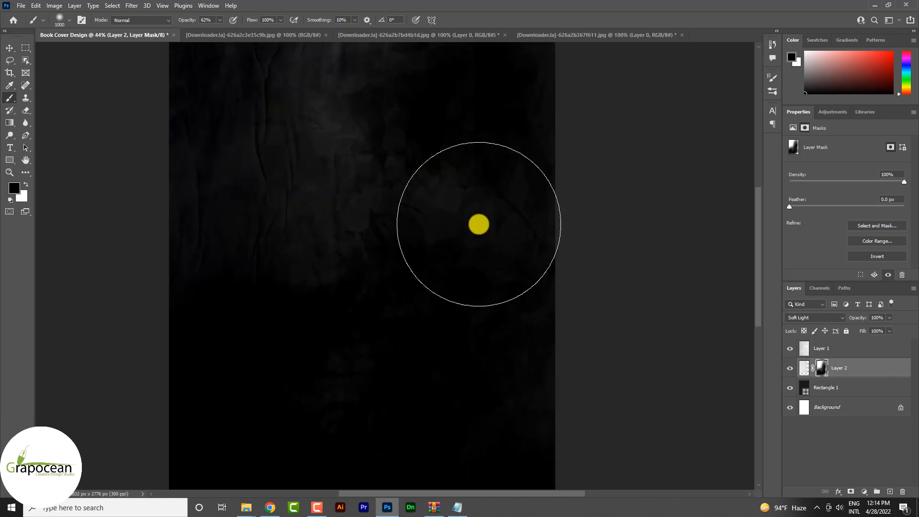
scroll(437, 322, "down", 3)
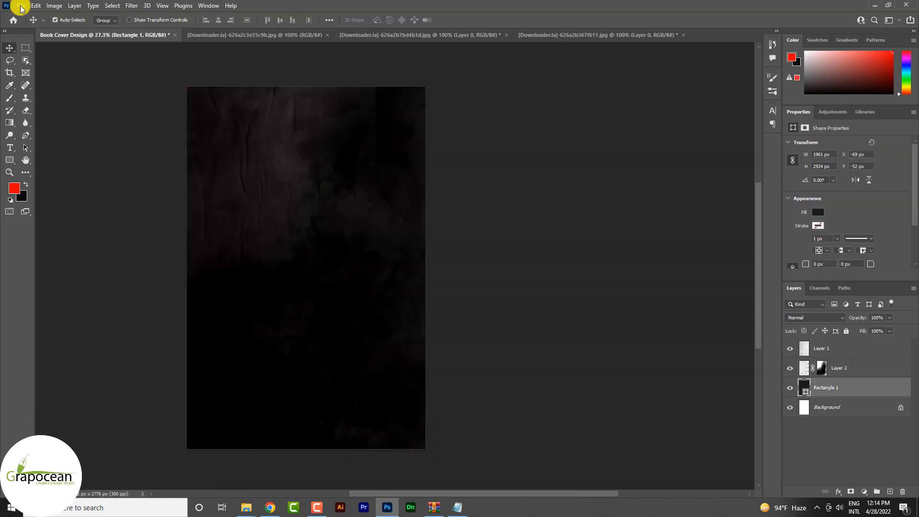
Open the "model png" image from the Desktop
left_click(20, 5)
left_click(29, 24)
left_click(230, 106)
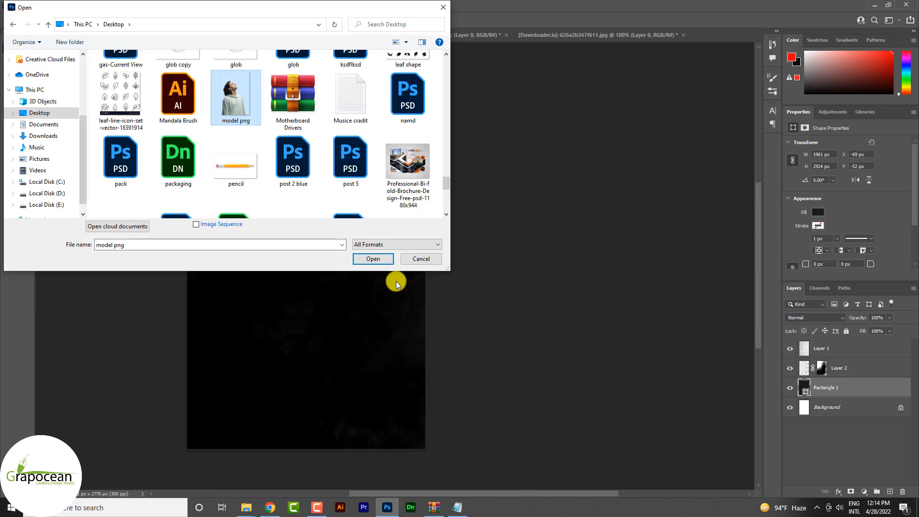
left_click(375, 260)
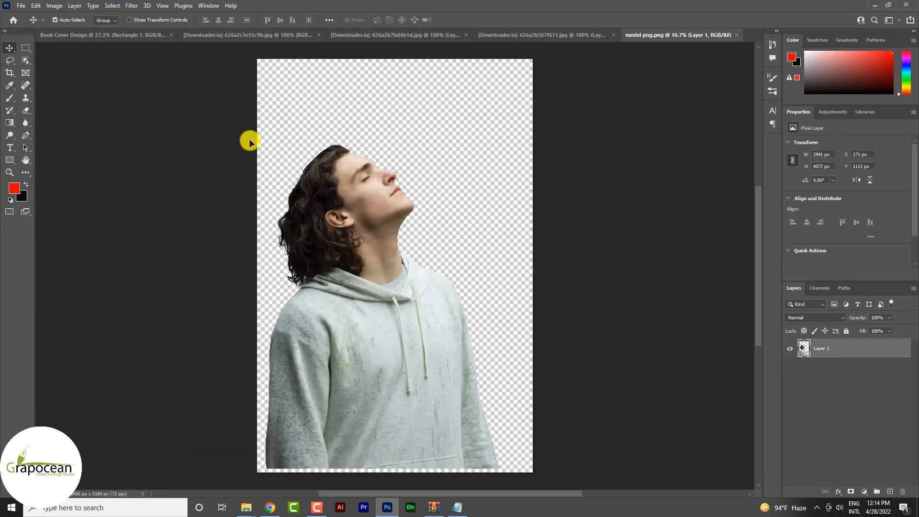
Copy the model cutout into the Book Cover Design document and scale it to about 1178 × 1632 px in the cover's upper half
left_click_drag(248, 139, 304, 223)
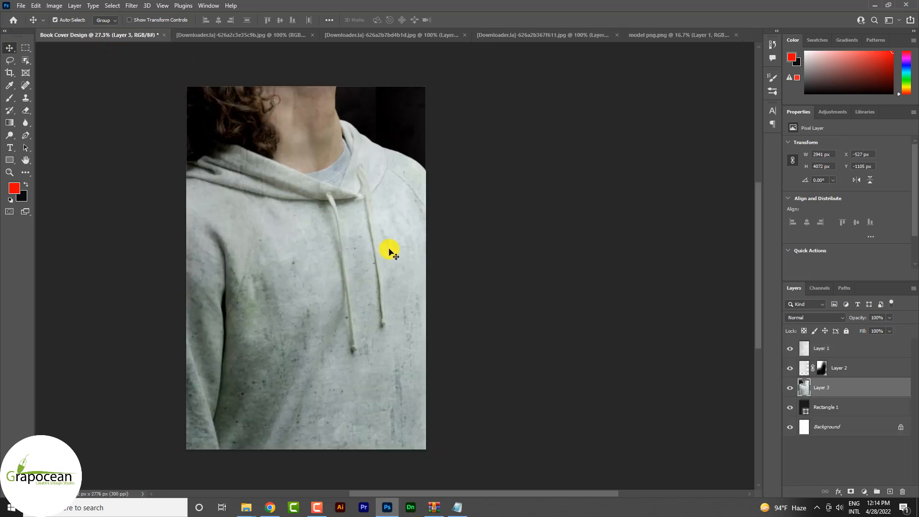
key("ctrl+t")
key("ctrl+0")
left_click_drag(454, 92, 415, 178)
left_click_drag(840, 392, 804, 342)
left_click_drag(858, 356, 844, 395)
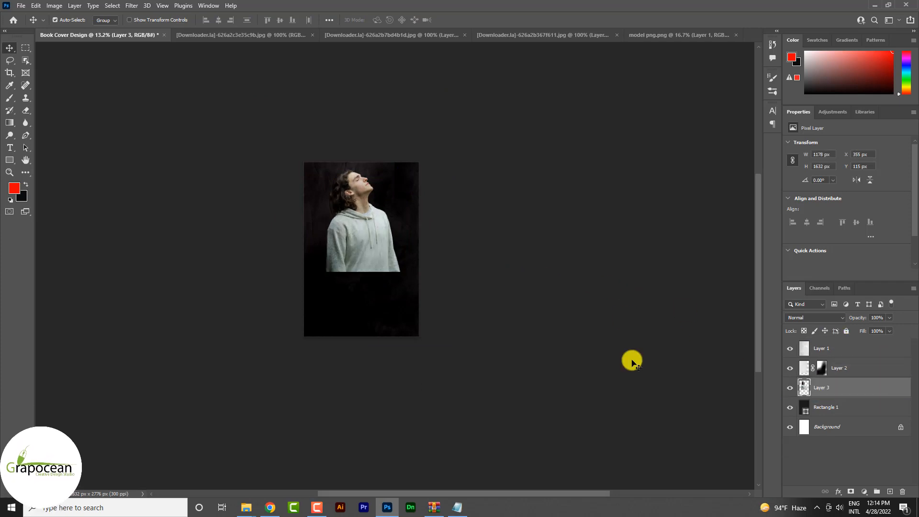
left_click(361, 236, "ctrl")
left_click(363, 237, "ctrl")
scroll(375, 240, "up", 2)
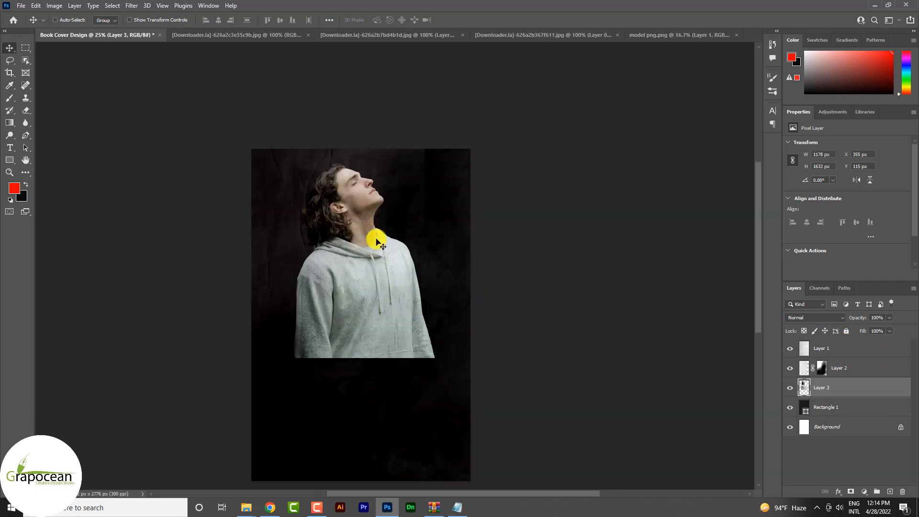
Scale the model cutout up to about 1332 × 1844 px and centre it on the cover
key("ctrl+t")
left_click_drag(435, 357, 457, 390)
left_click_drag(372, 306, 373, 350)
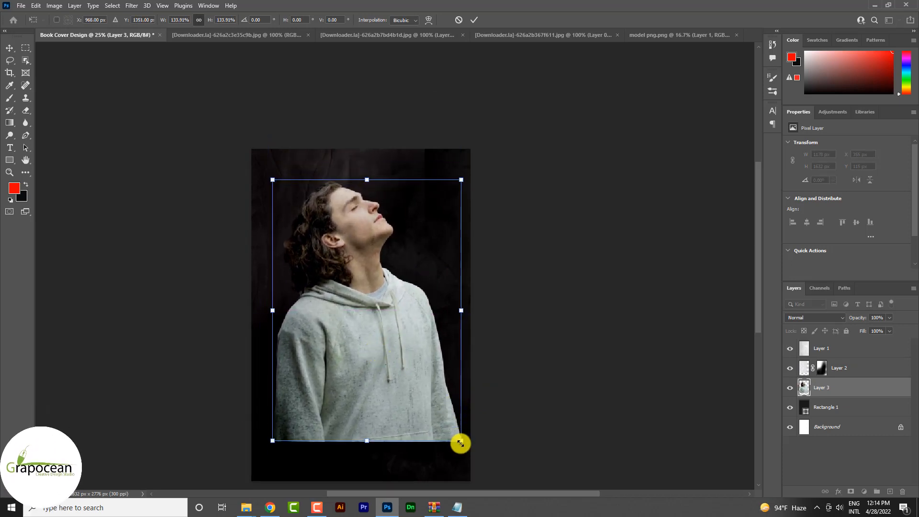
left_click_drag(459, 440, 422, 433)
left_click_drag(374, 400, 374, 394)
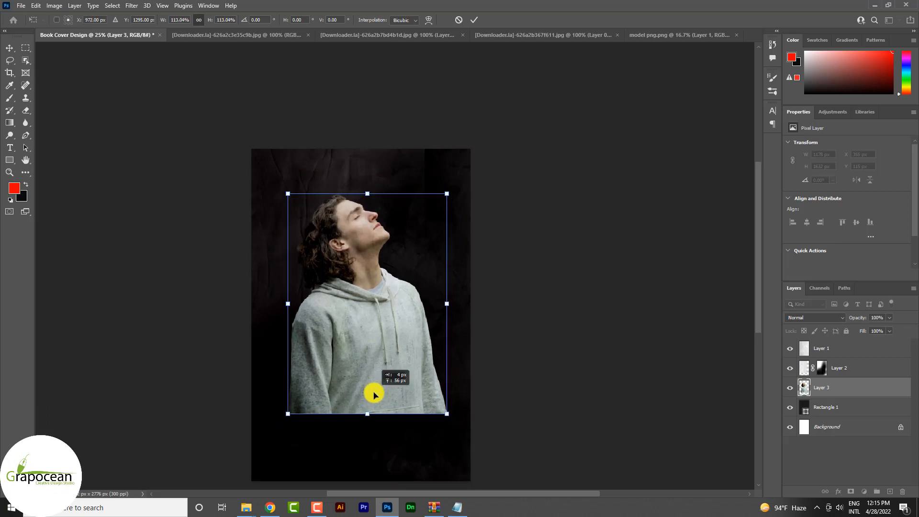
left_click(822, 368)
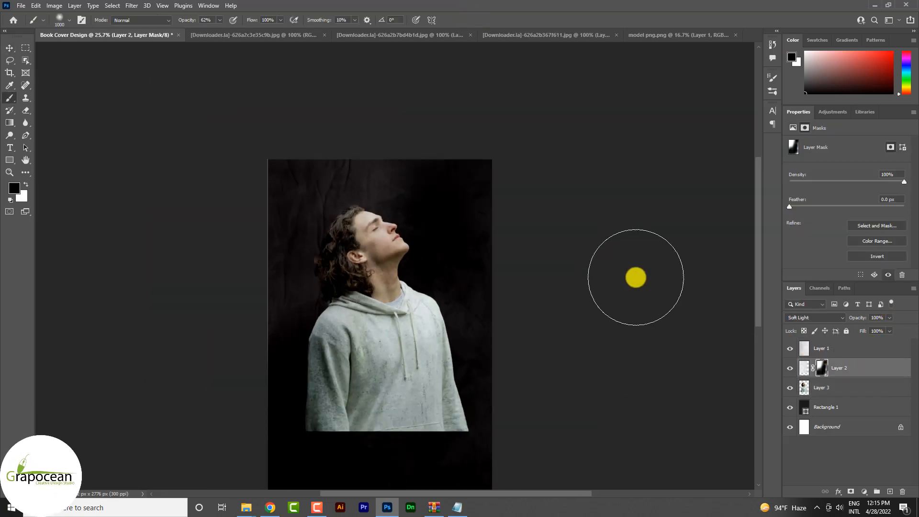
Duplicate the model layer and limit the copy's blending to the red channel only
scroll(646, 314, "down", 2)
left_click(9, 48)
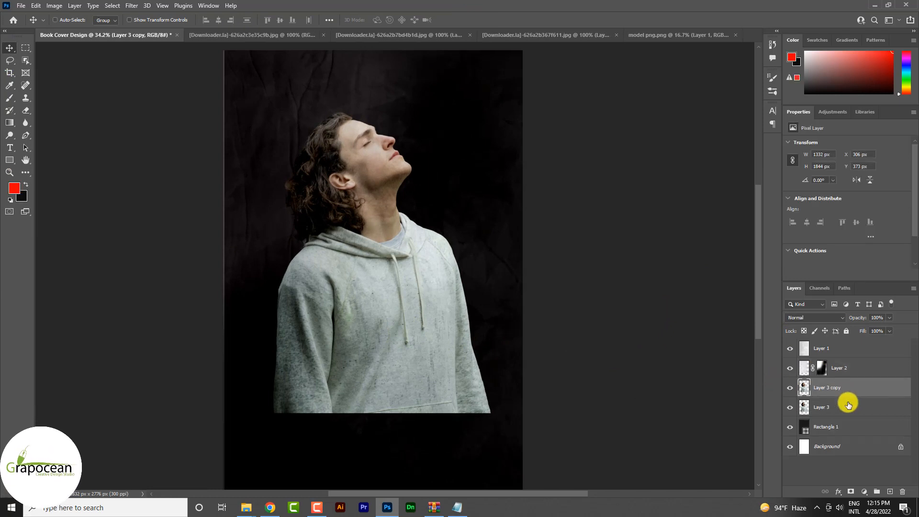
right_click(868, 393)
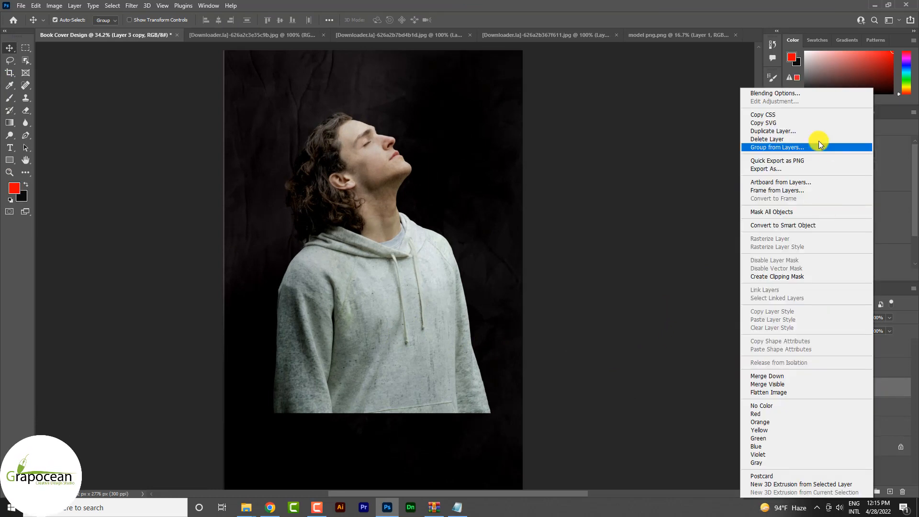
left_click(797, 94)
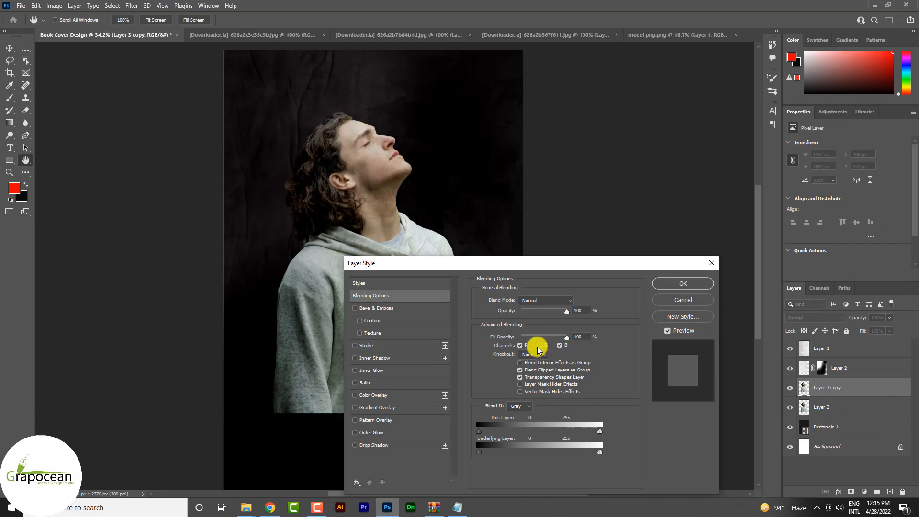
left_click(684, 284)
Offset the red model copy about 99 px to the right and distort its upper-left corner outward
key("v")
key("ctrl+t")
mouse_move(375, 204)
left_mouse_down()
mouse_move(397, 201)
mouse_move(389, 205)
left_mouse_up()
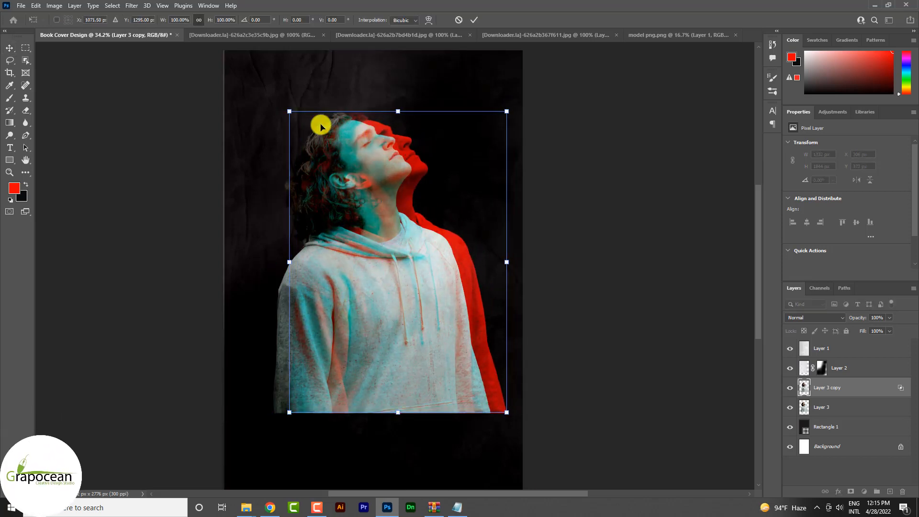
left_click_drag(291, 113, 282, 98)
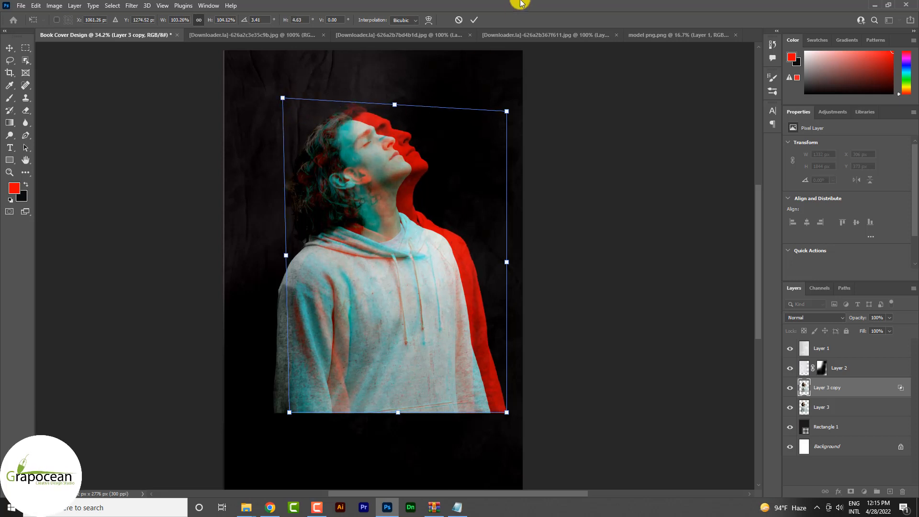
left_click(471, 20)
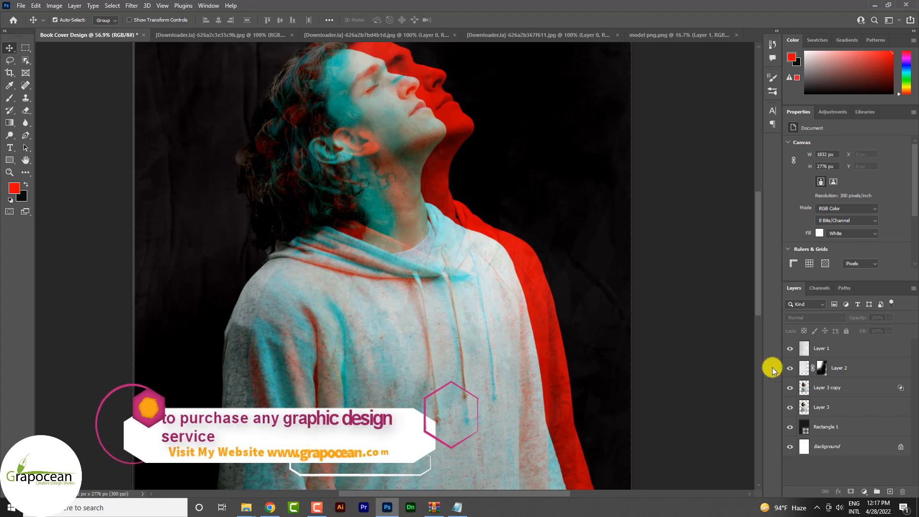
Compare the cover with and without the red model copy, and duplicate that copy
scroll(492, 304, "down", 5)
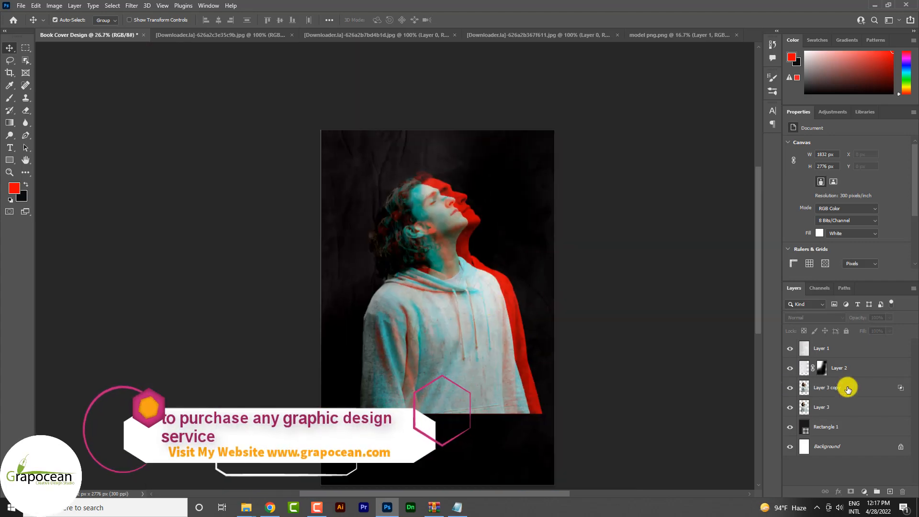
left_click(790, 388)
left_click(789, 388)
left_click(831, 389)
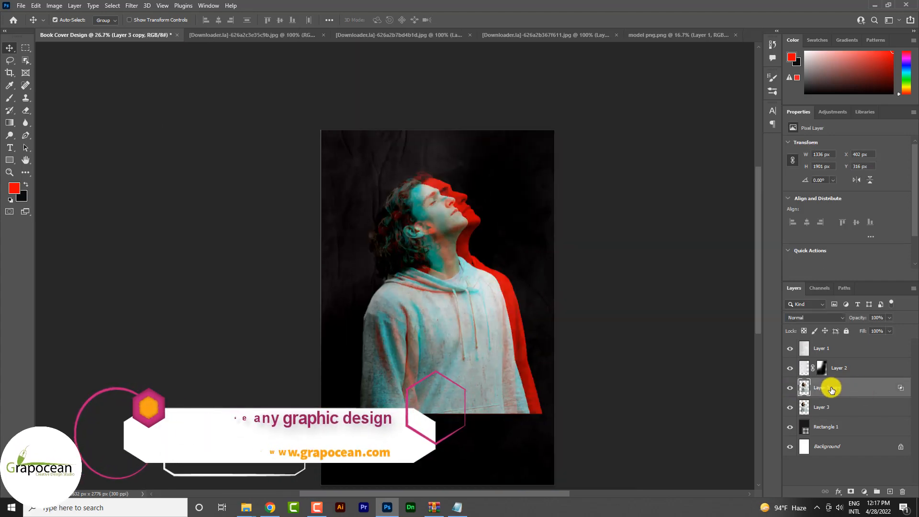
key("ctrl+j")
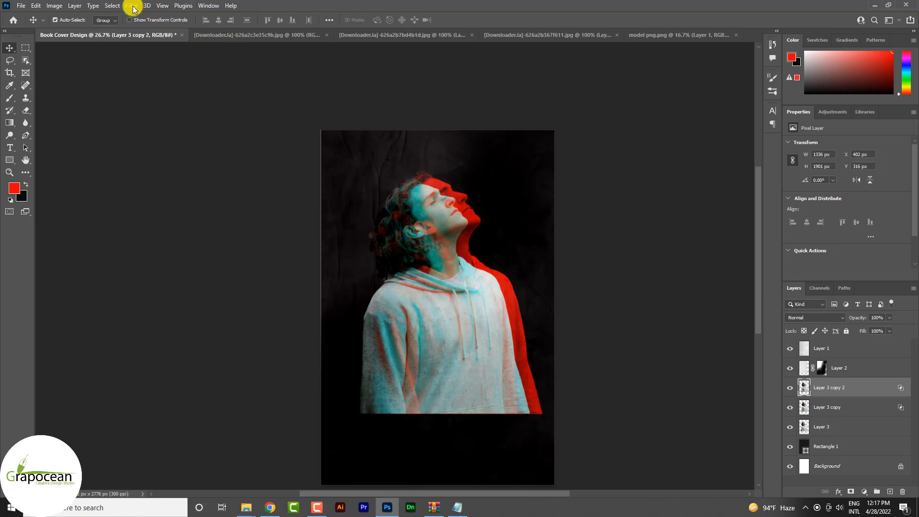
Apply a diagonal Motion Blur with a distance of 534 pixels to the new red copy
left_click(133, 7)
mouse_move(218, 130)
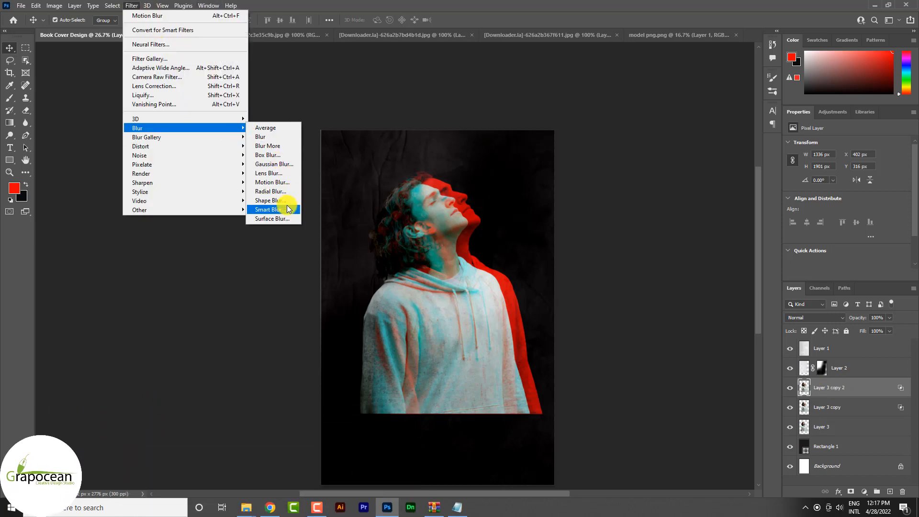
left_click(282, 182)
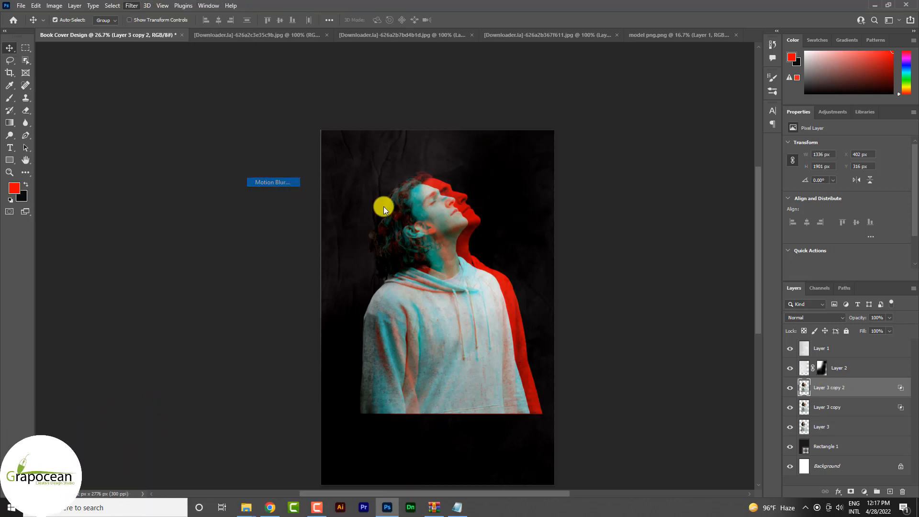
left_click(584, 309)
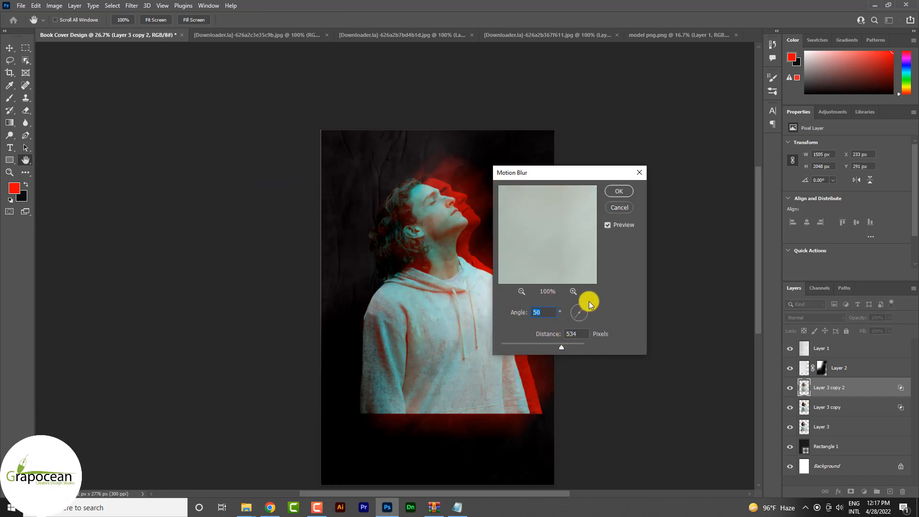
left_click(584, 305)
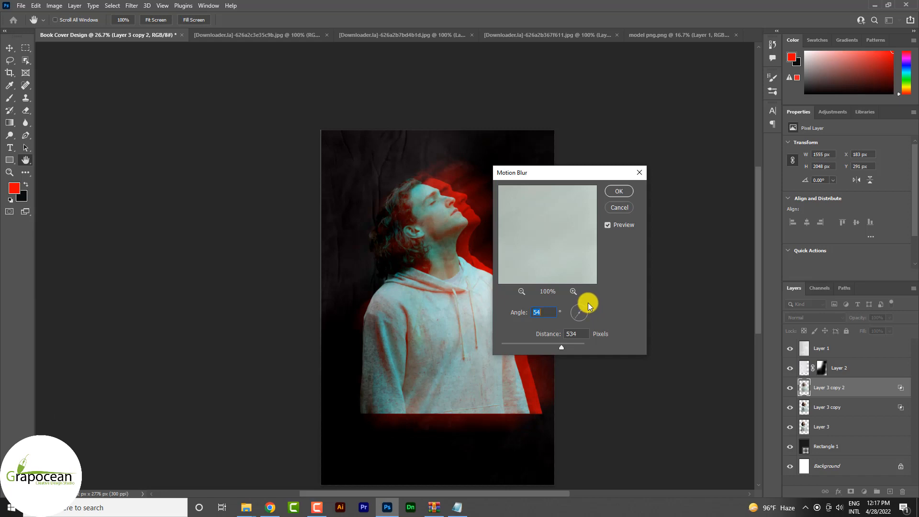
left_click(584, 305)
left_click(584, 307)
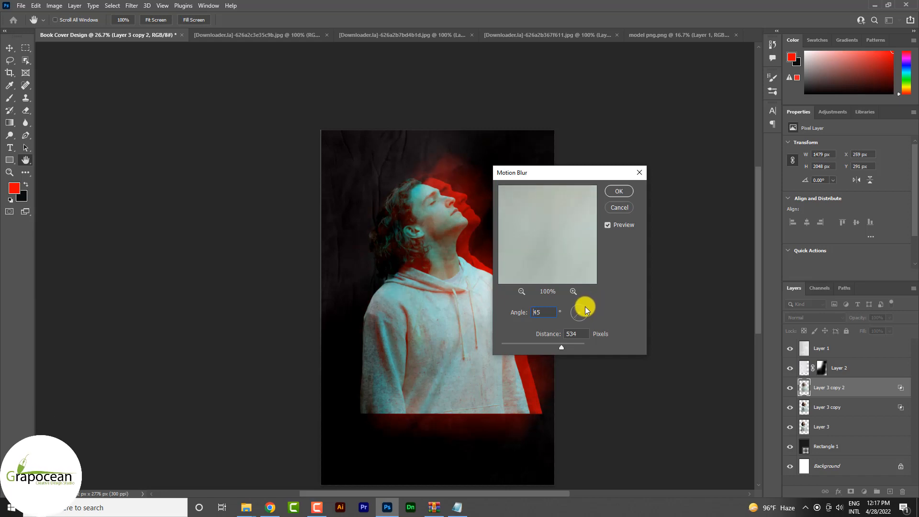
left_click(588, 306)
left_click(619, 191)
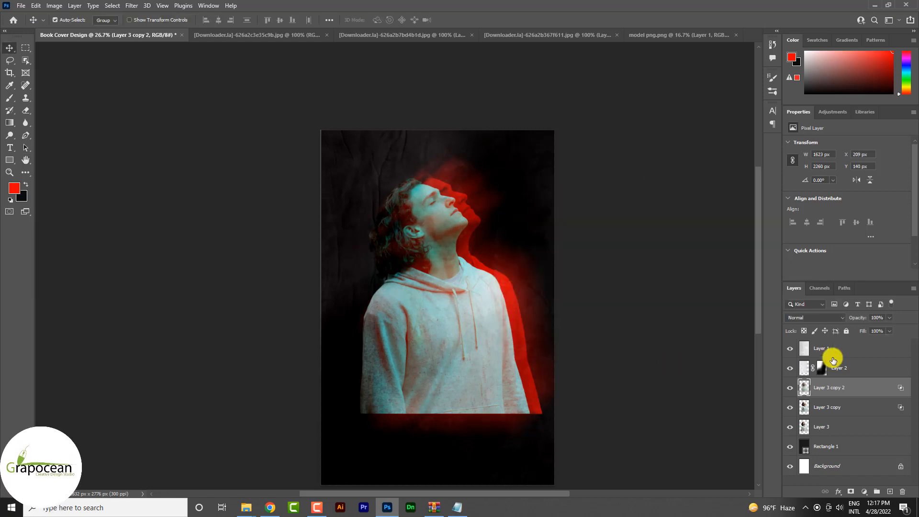
Set the blurred red copy's blend mode to Linear Dodge (Add)
left_click(812, 318)
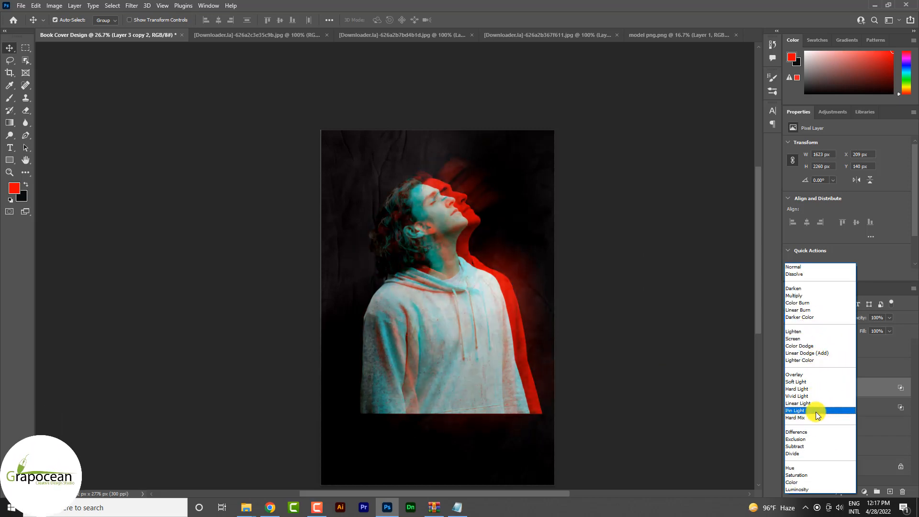
left_click(818, 353)
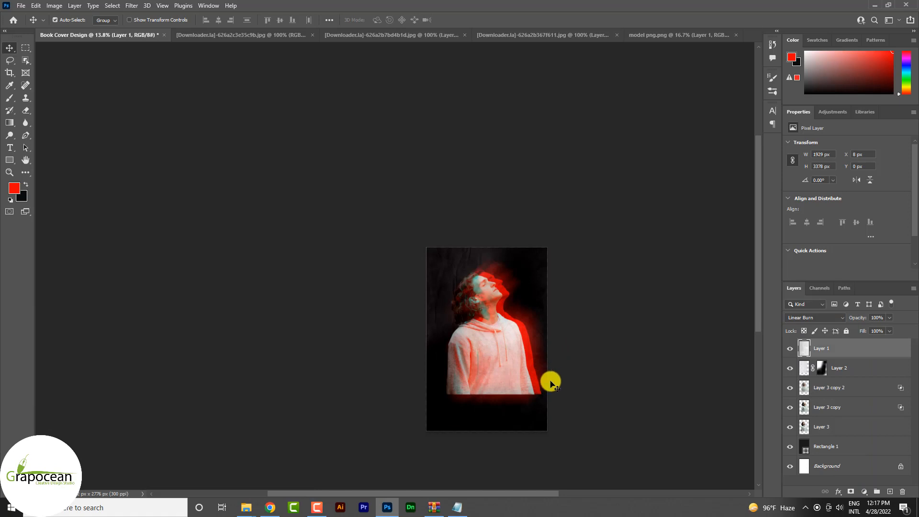
scroll(550, 382, "up", 3)
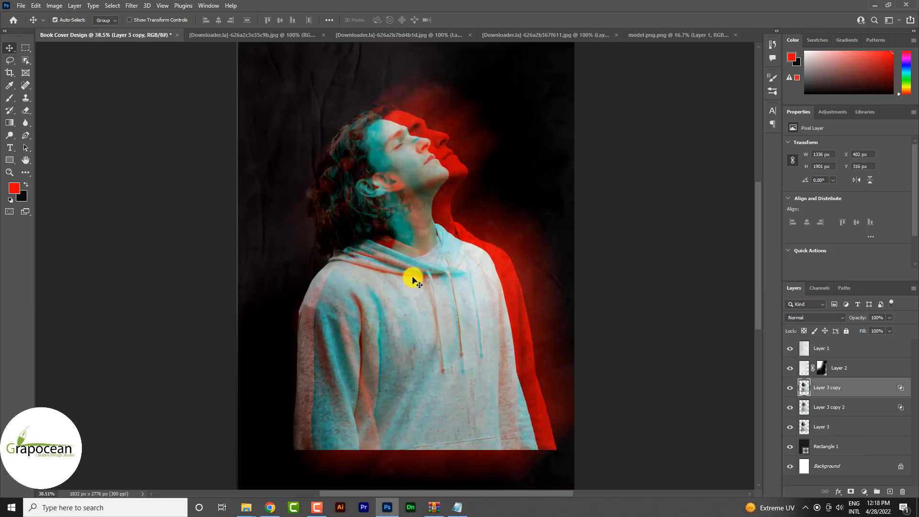
left_click_drag(410, 277, 431, 297)
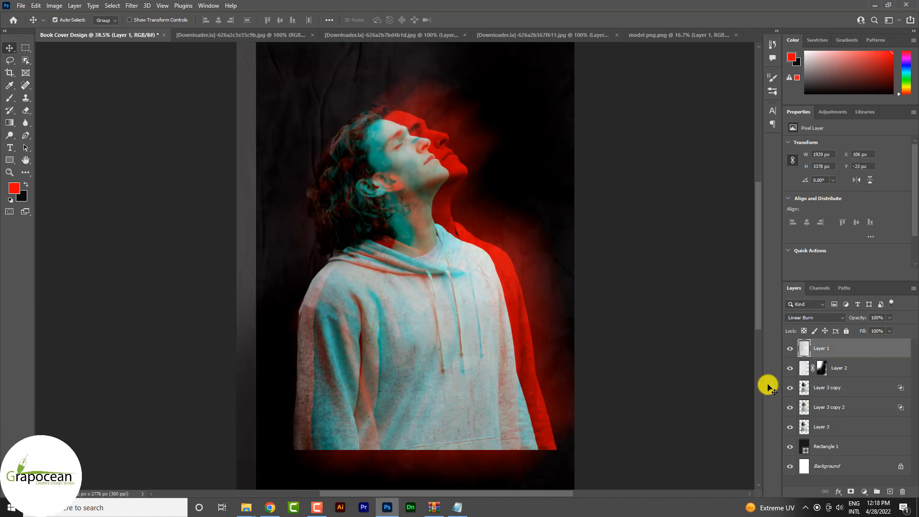
left_click(813, 389)
key("ctrl+t")
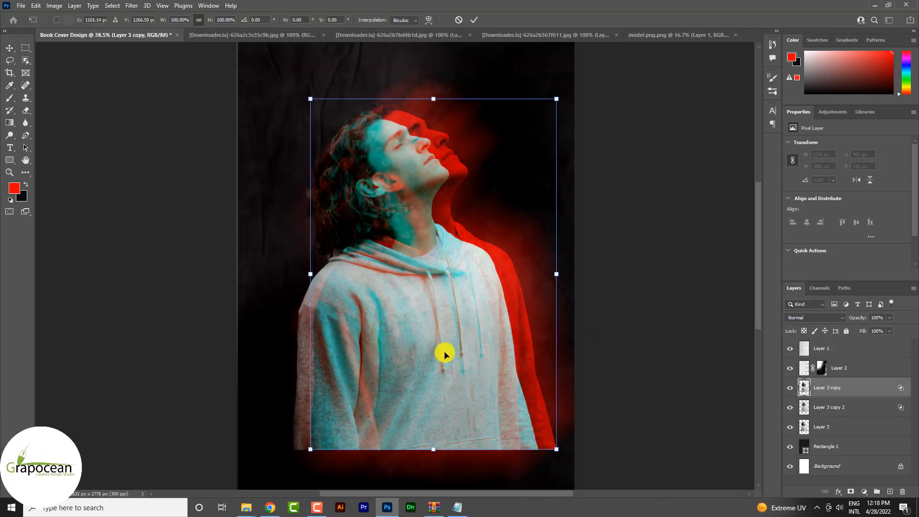
left_click_drag(422, 353, 441, 355)
key("ctrl+z")
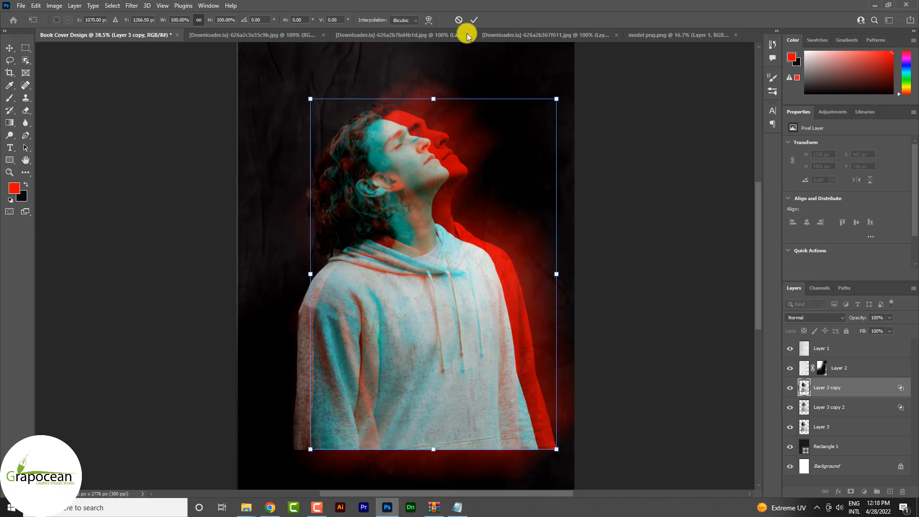
Move the original model layer, Layer 3, up and to the right to X 560 px, Y 215 px
left_click(838, 426)
key("ctrl+t")
left_click_drag(406, 375, 447, 350)
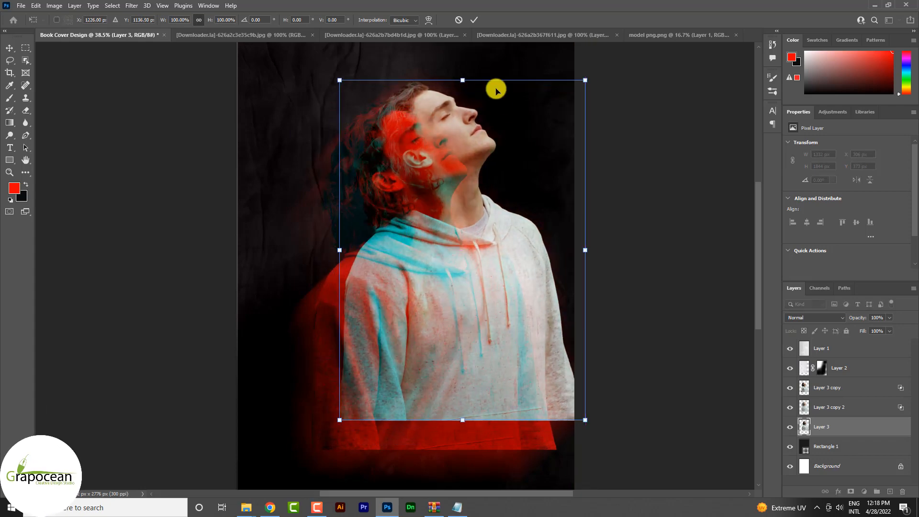
left_click(474, 20)
Turn off the red channel in the original model layer's blending options, keeping green and blue on and fill opacity at 100%
right_click(881, 425)
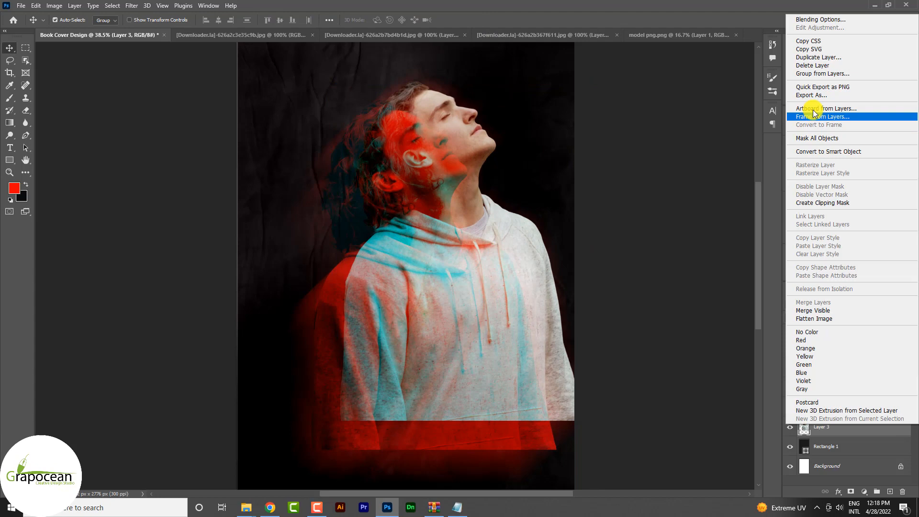
left_click(833, 19)
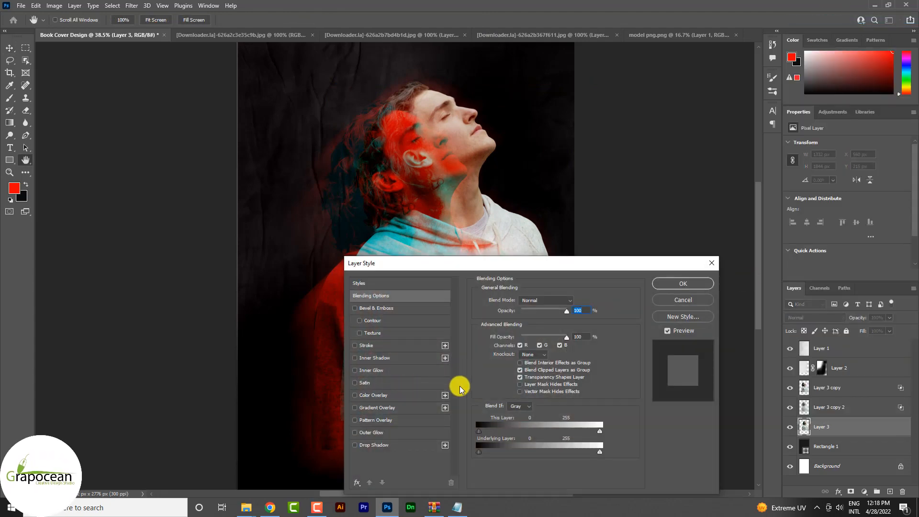
left_click(559, 345)
left_click(559, 345)
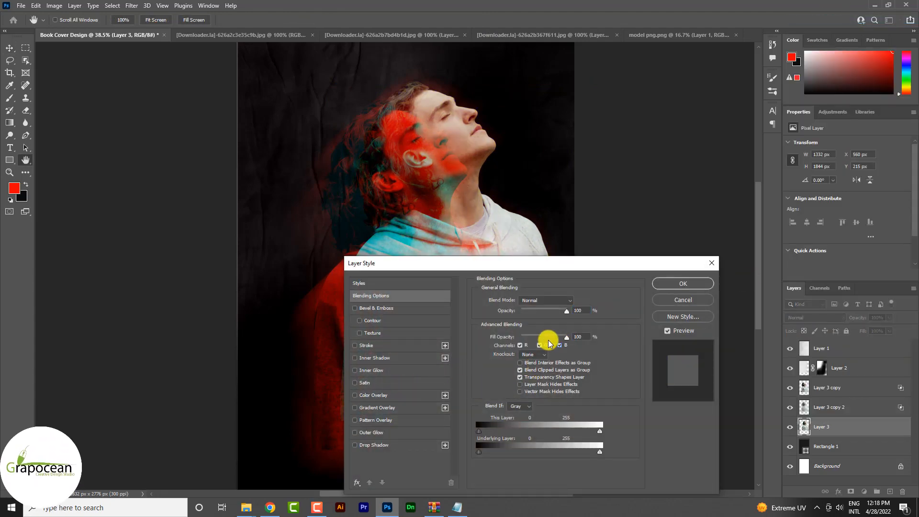
left_click(543, 337)
left_click_drag(544, 337, 574, 335)
left_click(540, 345)
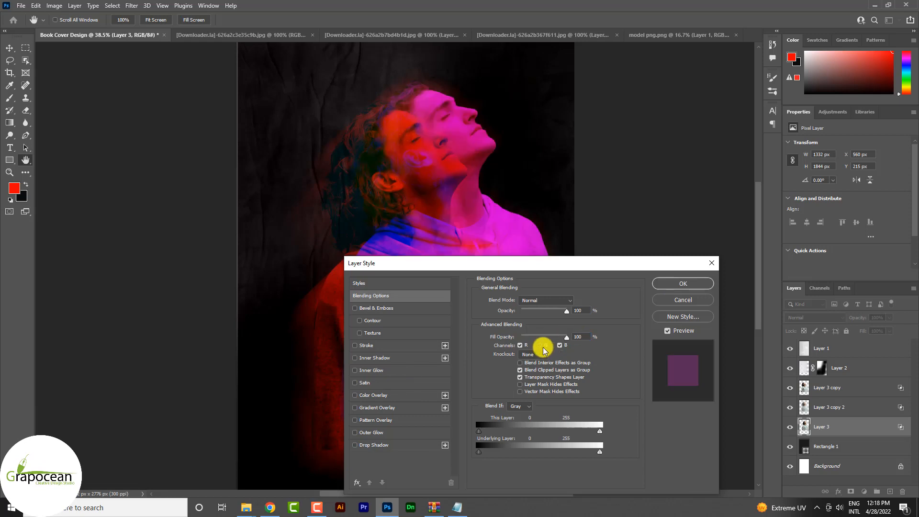
left_click(539, 345)
left_click(520, 345)
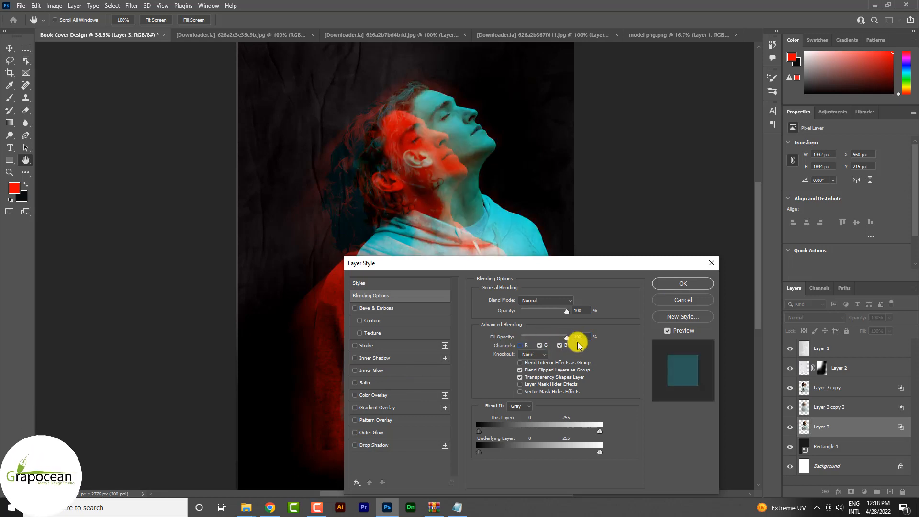
left_click_drag(567, 276, 501, 383)
left_click(639, 400)
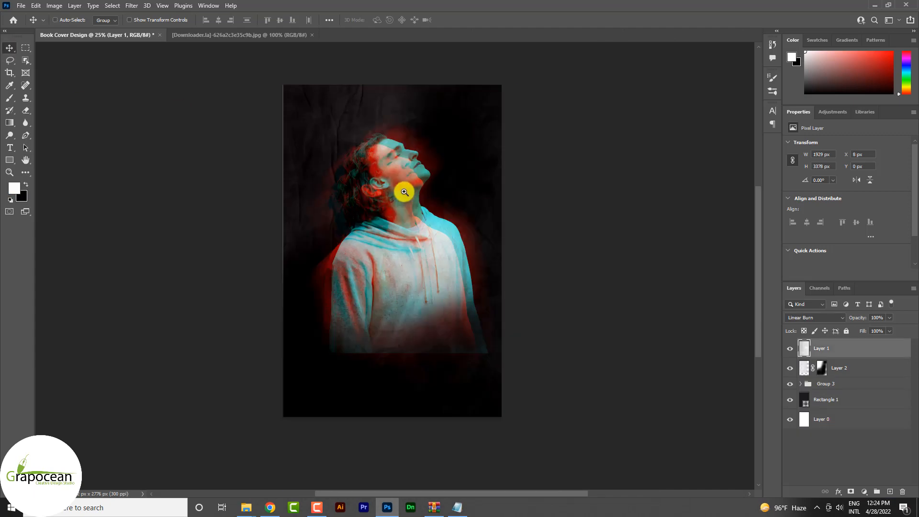
Examine the red and cyan split effect up close on the model's face and hoodie
left_click(404, 191, "ctrl")
left_click(412, 188, "ctrl")
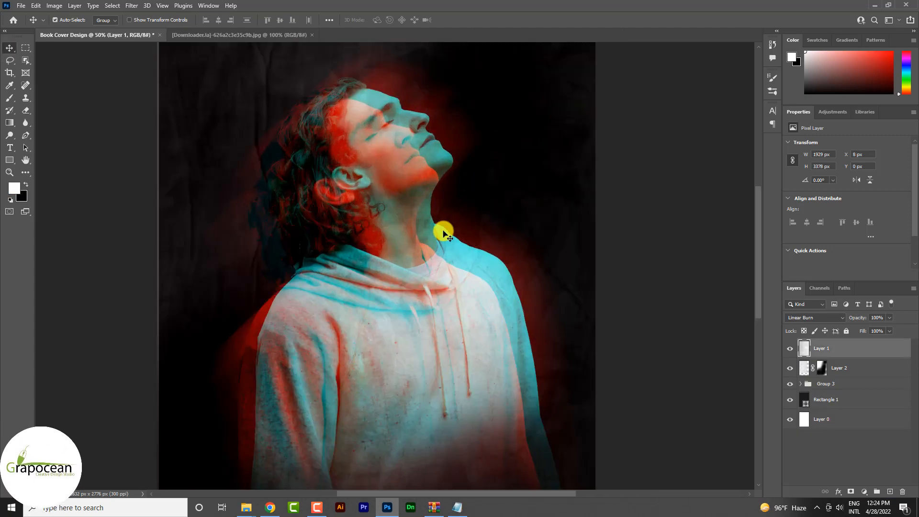
scroll(445, 232, "up", 3)
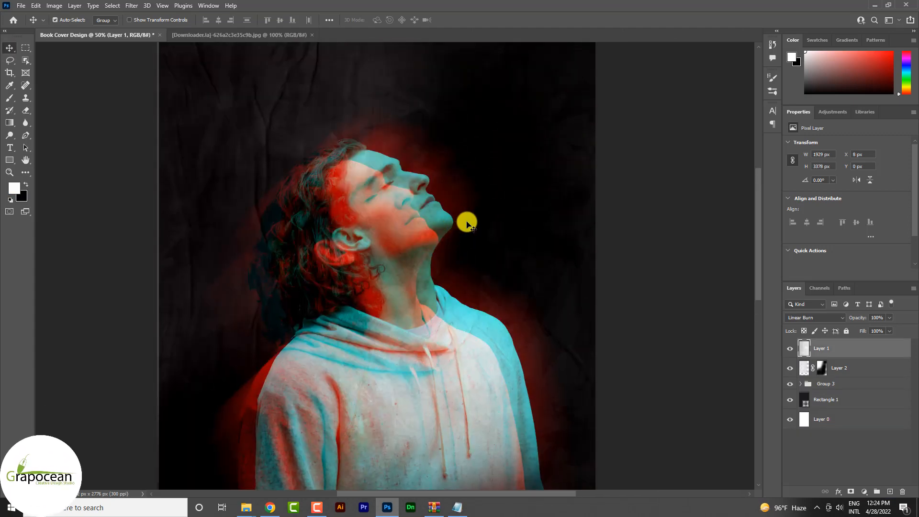
scroll(404, 262, "up", 6)
scroll(411, 257, "down", 7)
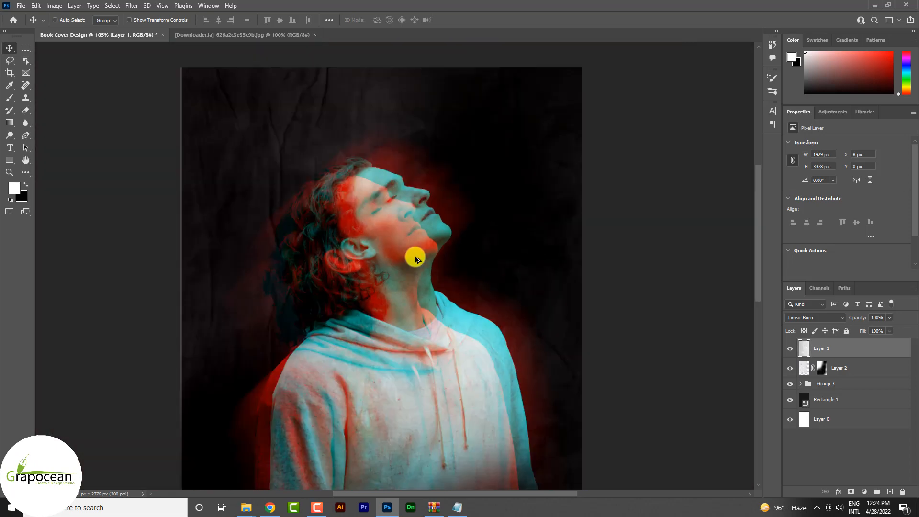
scroll(429, 264, "down", 2)
scroll(445, 272, "down", 2)
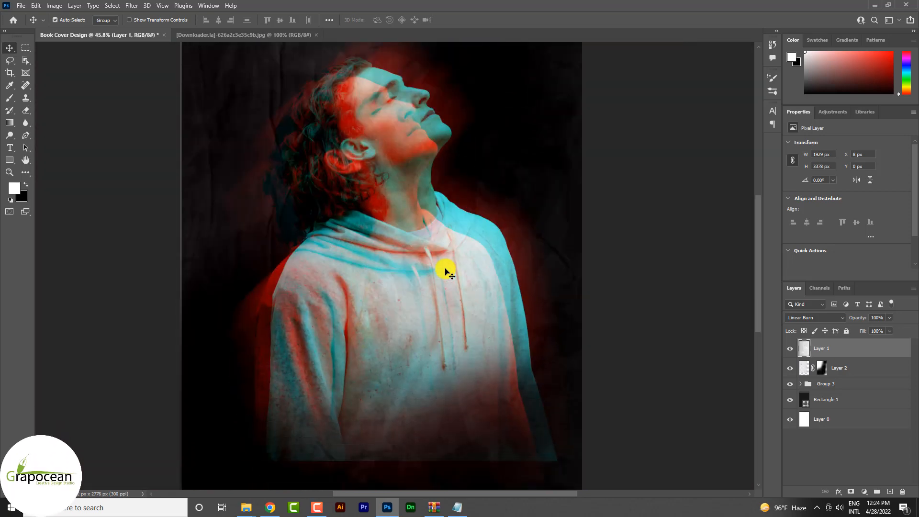
Examine the whole cover and check what Group 2 contributes to the split effect by hiding and showing it
scroll(445, 272, "up", 2)
scroll(444, 269, "down", 5)
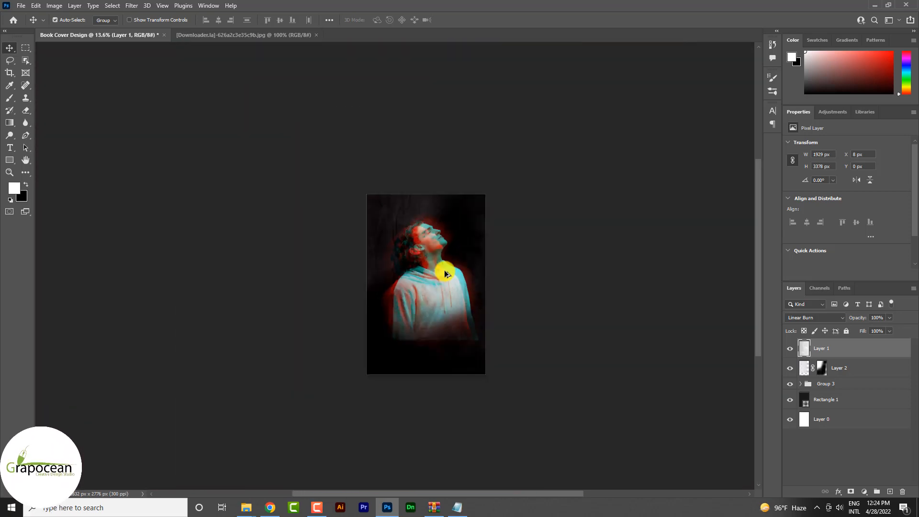
scroll(444, 270, "up", 5)
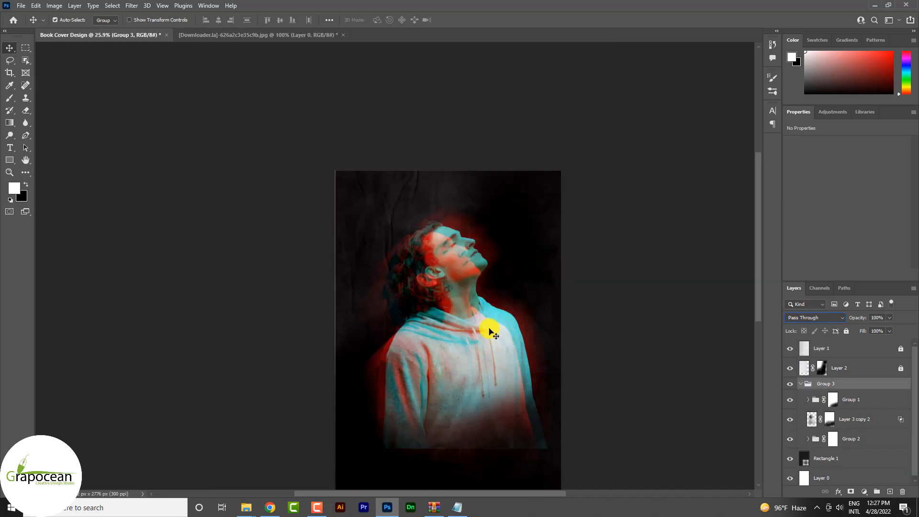
scroll(490, 328, "up", 2)
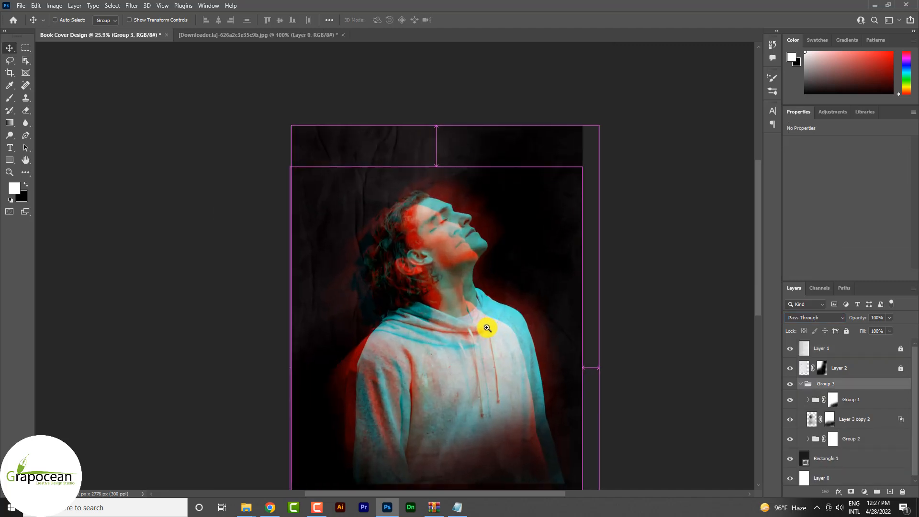
left_click_drag(511, 327, 523, 325)
key("ctrl+z")
left_click(790, 439)
left_click(789, 438)
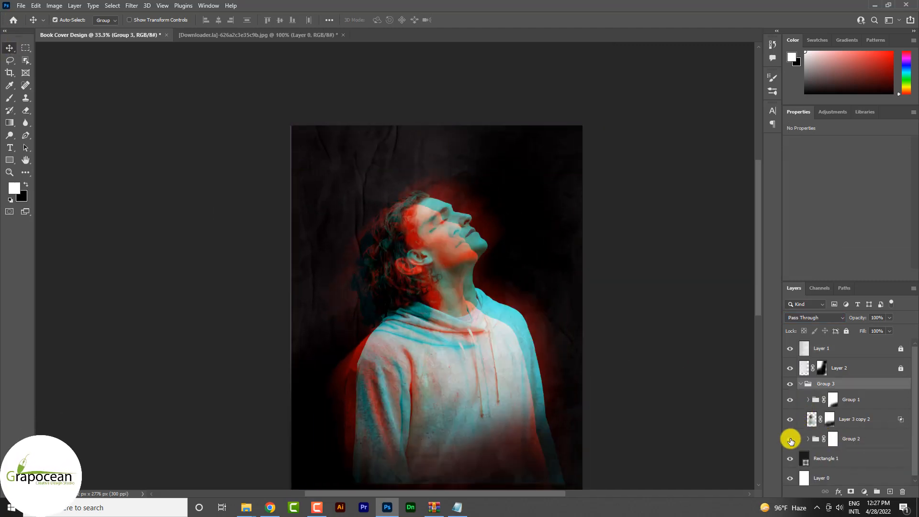
Duplicate Group 2 shifted up and to the right at about X 1166 px, Y 1263 px, and invert the copy's layer mask to black
left_click(832, 438)
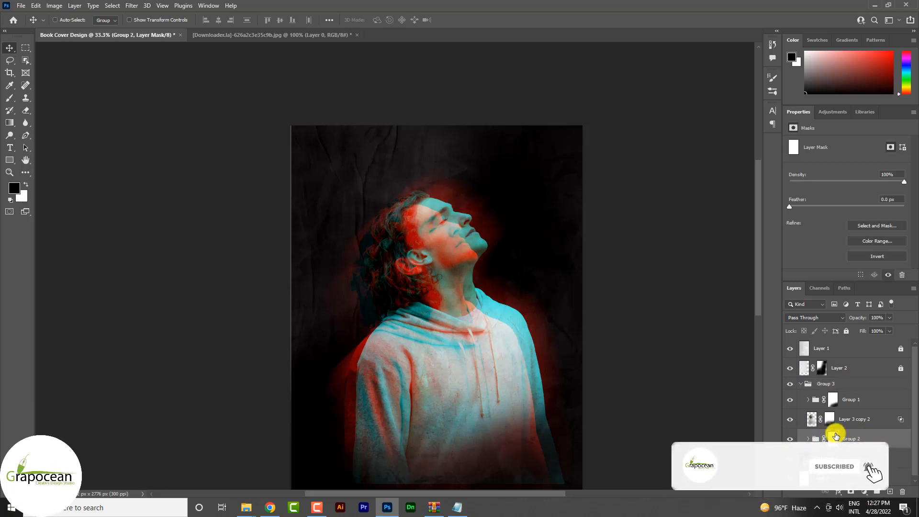
key("ctrl+j")
key("ctrl+t")
left_click_drag(486, 387, 494, 384)
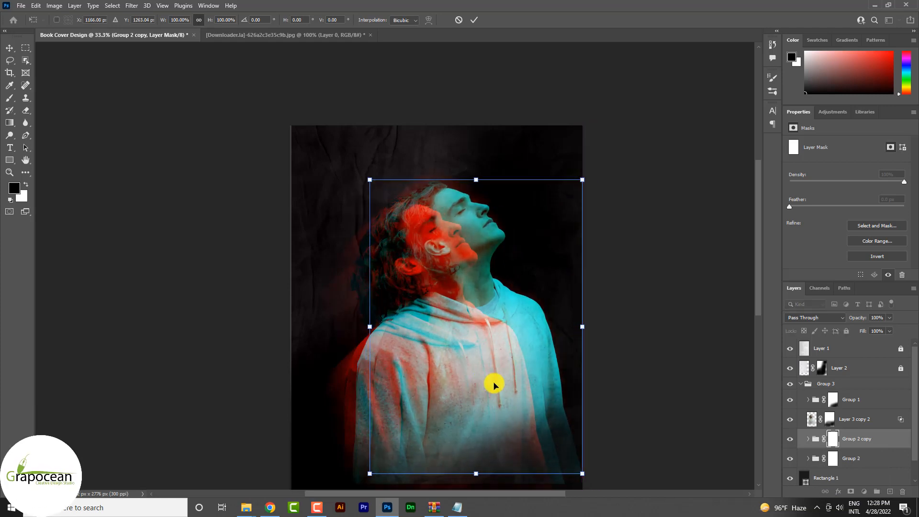
left_click(474, 19)
left_click(832, 439)
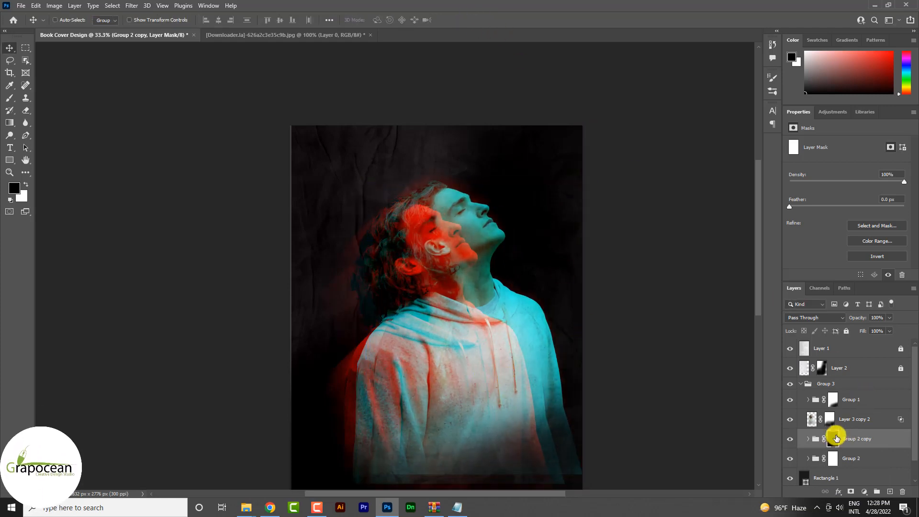
key("ctrl+i")
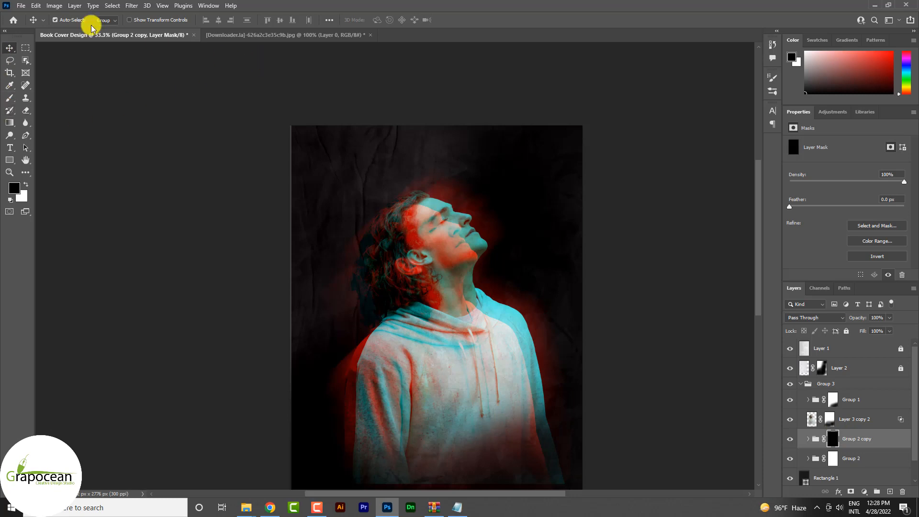
Create a new 1500 x 1500 px document at 300 pixels/inch in RGB Color with a white background
left_click(21, 5)
left_click(33, 15)
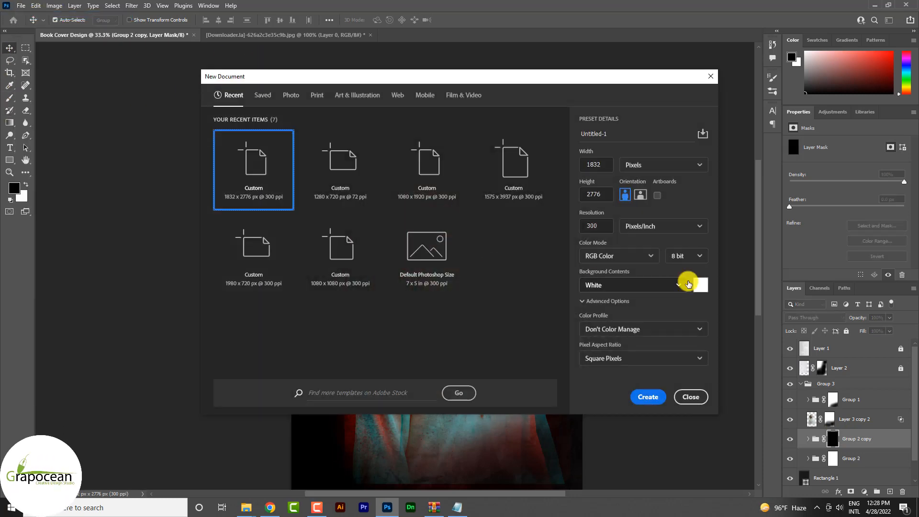
double_click(596, 163)
type("15")
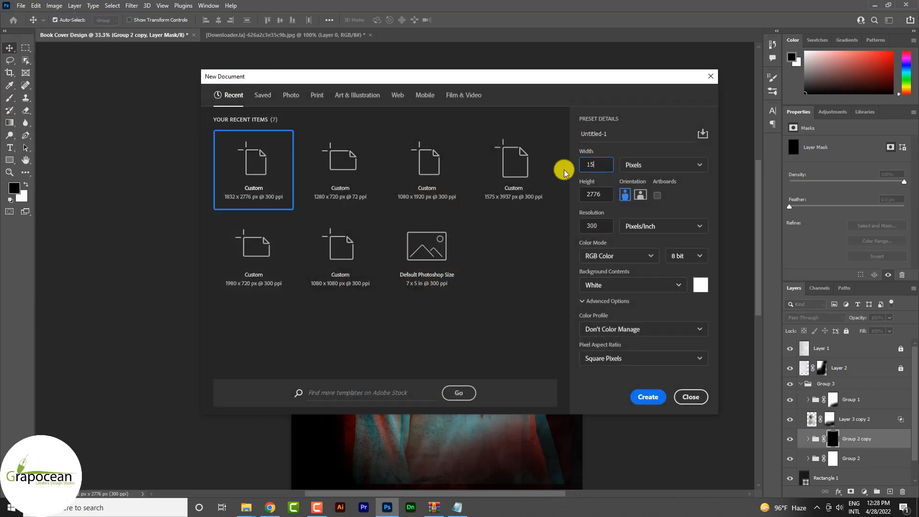
type("00")
key("Tab")
type("1")
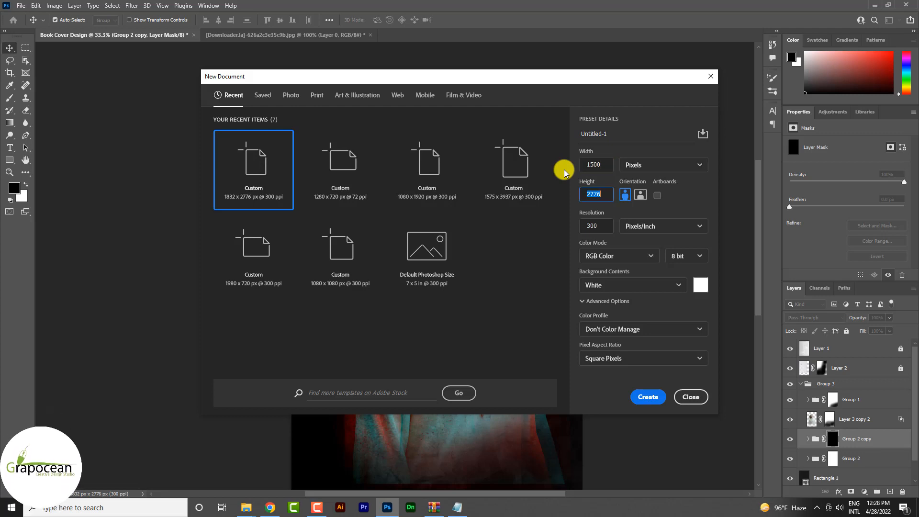
type("500")
key("Return")
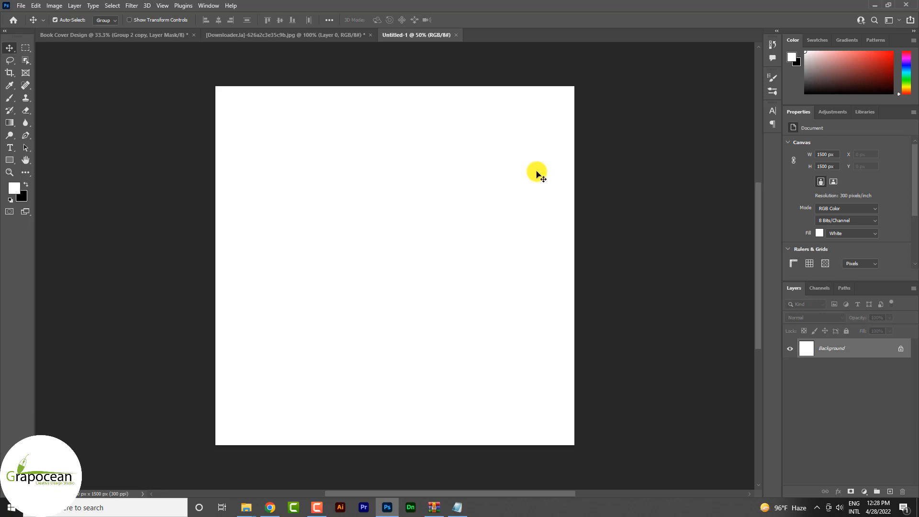
Unlock the white background layer, add an empty layer above it and hide the white layer
left_click(900, 351)
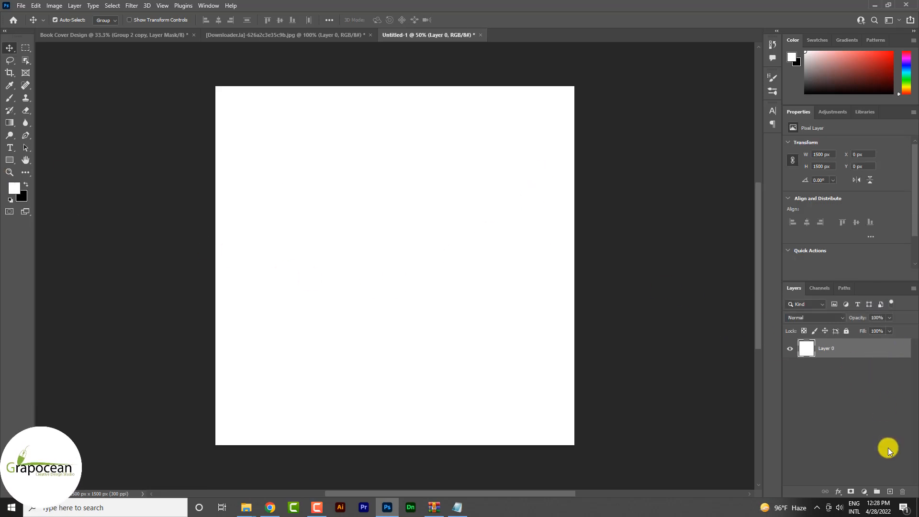
left_click(889, 491)
left_click(789, 369)
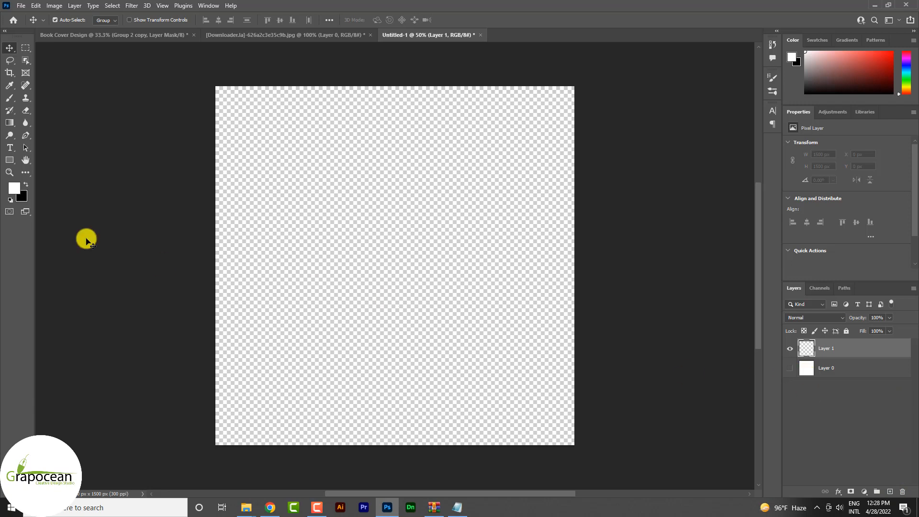
Draw a closed irregular triangle about 634 x 598 px near the canvas centre with the Pen tool in Shape mode
left_click(26, 135)
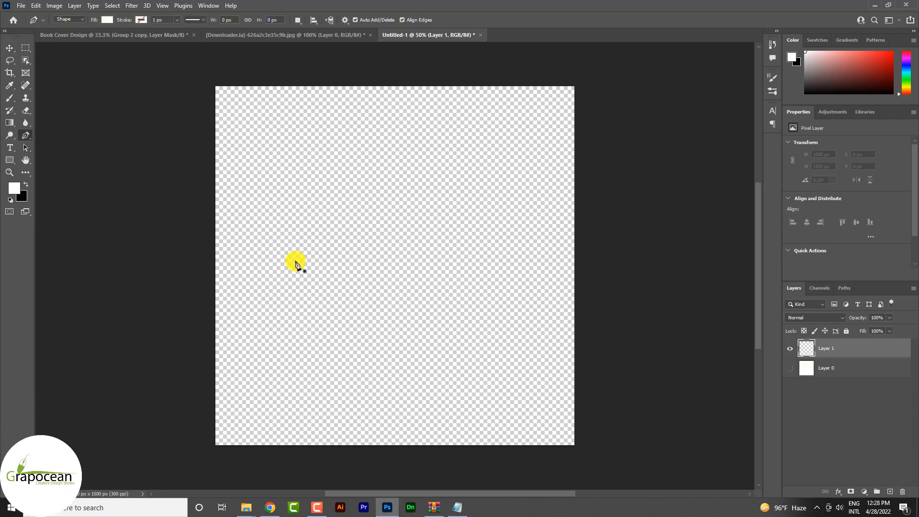
left_click(293, 262)
left_click(383, 195)
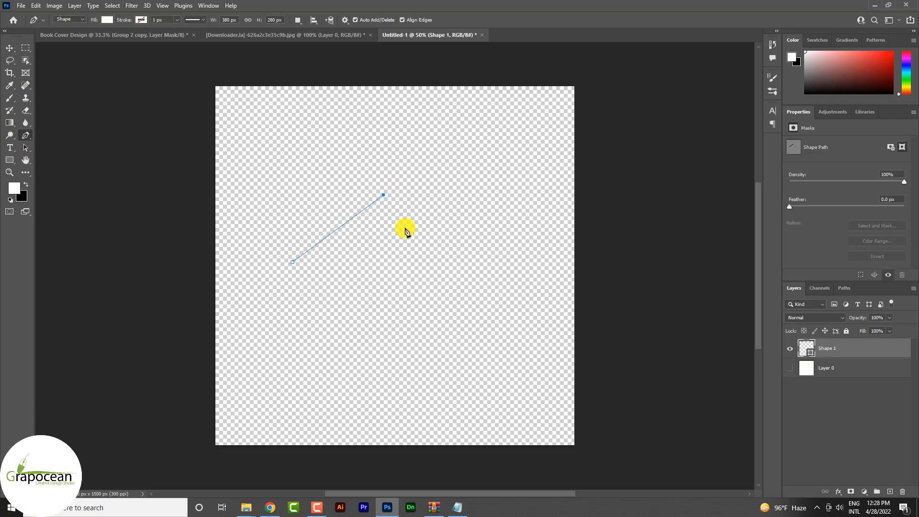
left_click(444, 338)
left_click(293, 261)
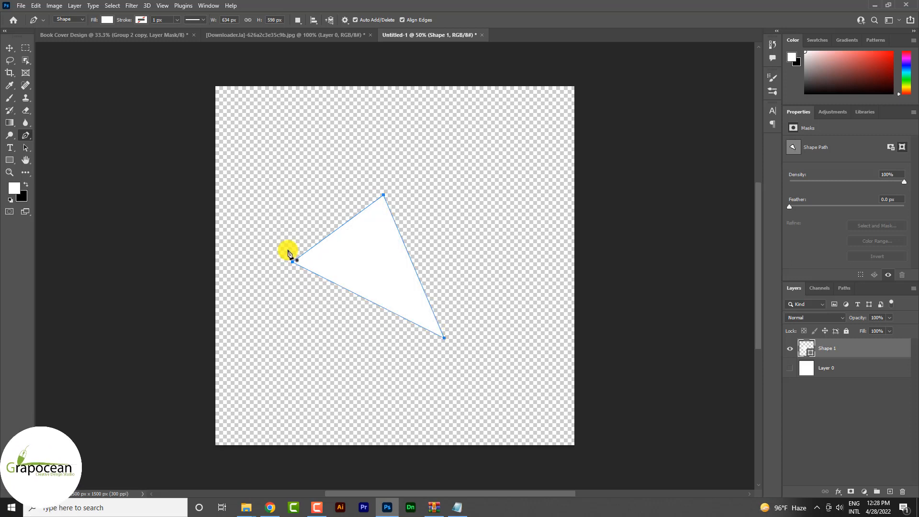
Fill the triangle with black and move it slightly up and to the right
left_click(107, 20)
left_click(60, 70)
left_click(9, 48)
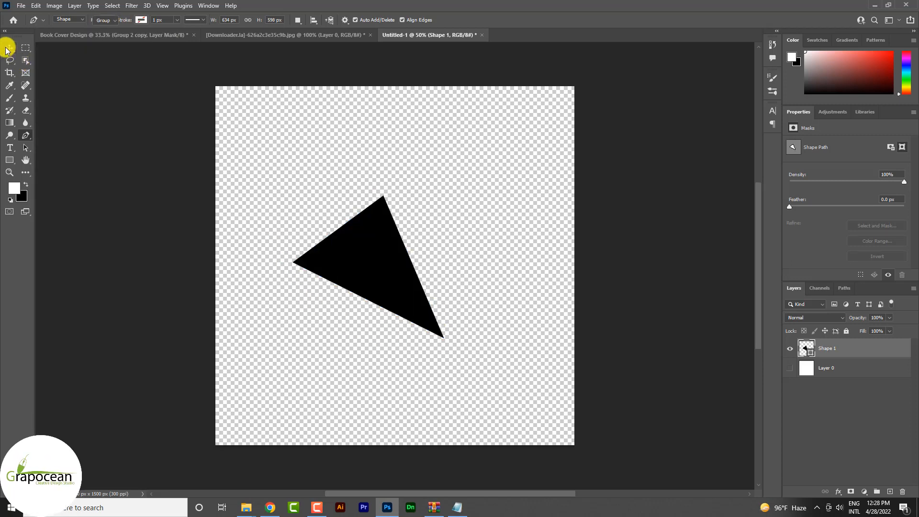
left_click_drag(369, 239, 384, 242)
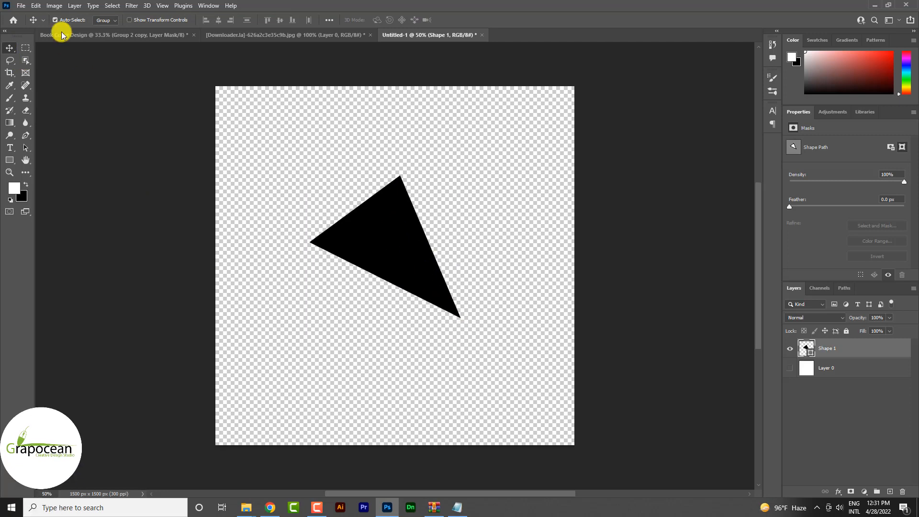
Define the black triangle as a new brush preset
left_click(36, 6)
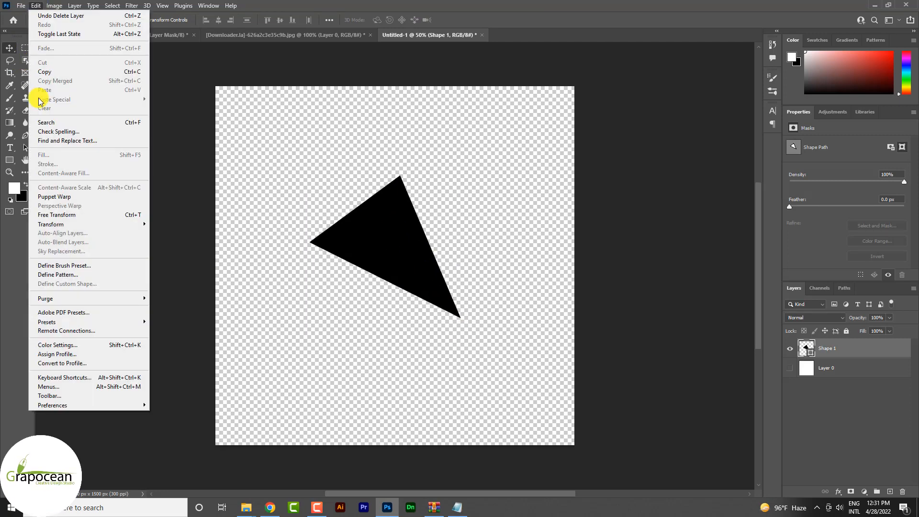
left_click(93, 265)
left_click(562, 158)
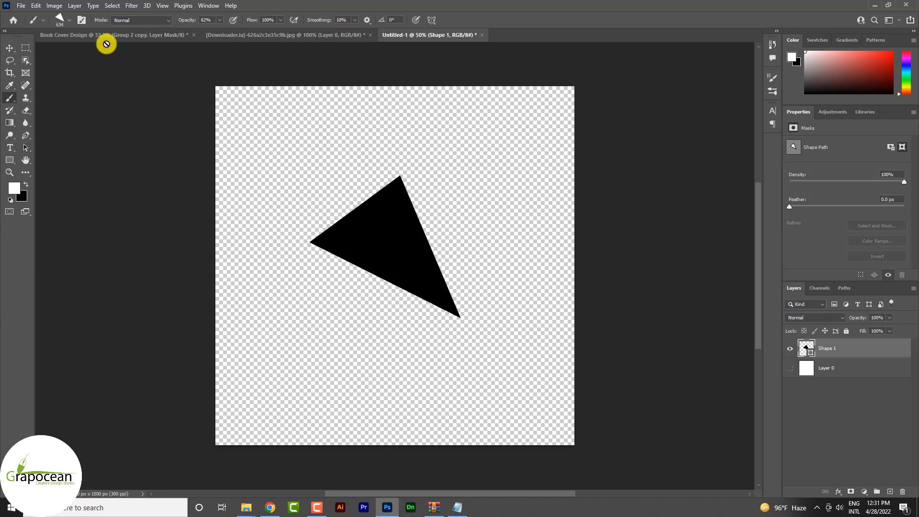
Open the Brush Settings for the triangle brush and widen its spacing so the stamps separate
left_click(209, 5)
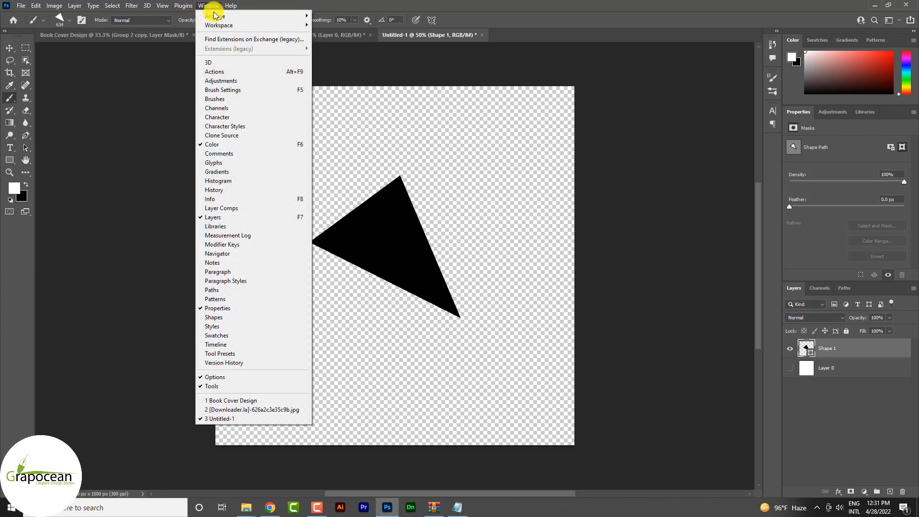
left_click(234, 91)
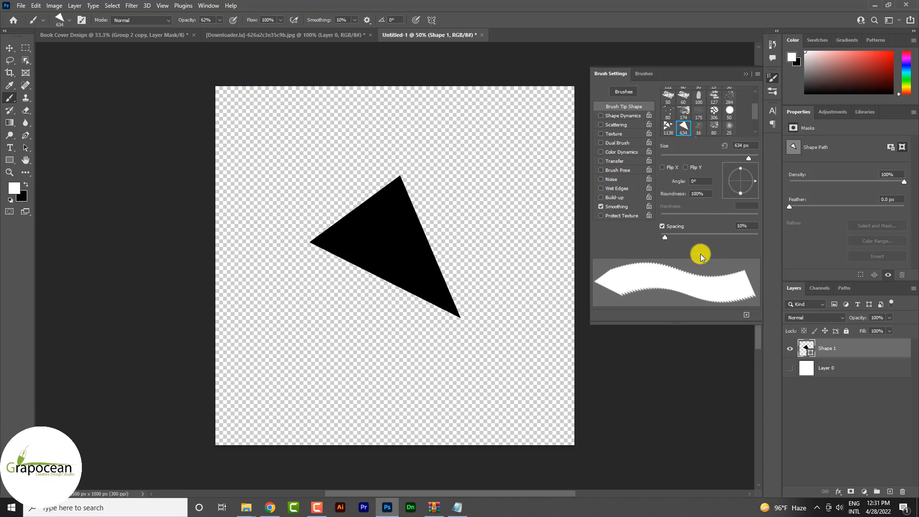
left_click_drag(664, 237, 722, 237)
Enable Shape Dynamics with size jitter 60%, minimum diameter 47%, angle jitter 49% and roundness jitter 17%
left_click(624, 117)
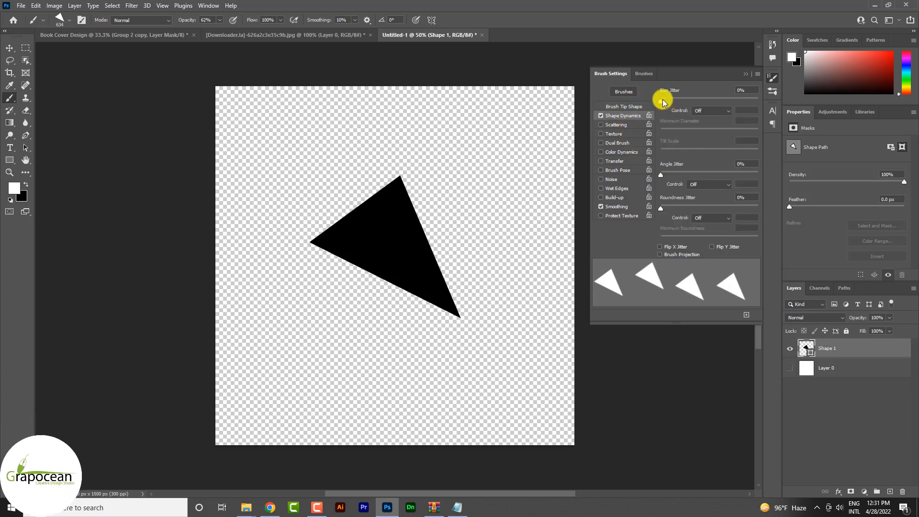
left_click_drag(745, 97, 718, 99)
mouse_move(694, 132)
left_mouse_down()
mouse_move(719, 131)
mouse_move(704, 134)
left_mouse_up()
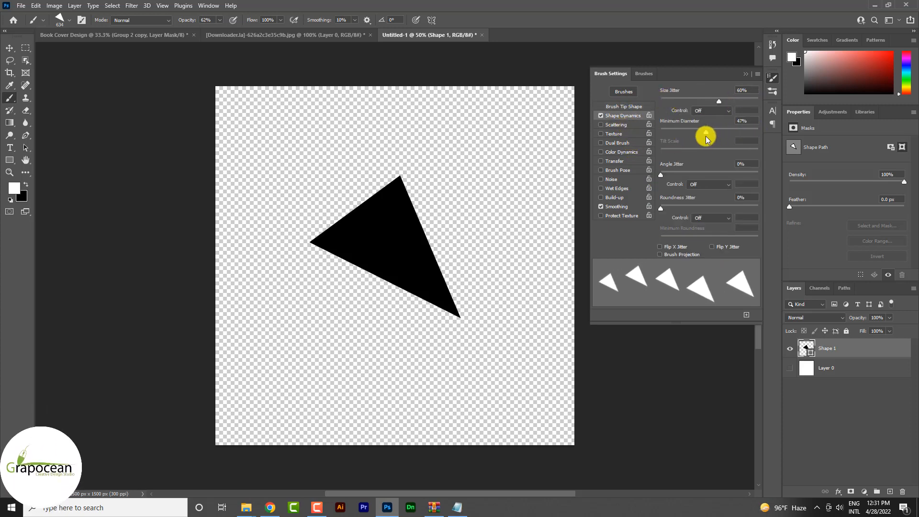
left_click_drag(665, 174, 709, 180)
mouse_move(671, 206)
left_mouse_down()
mouse_move(734, 205)
mouse_move(676, 207)
left_mouse_up()
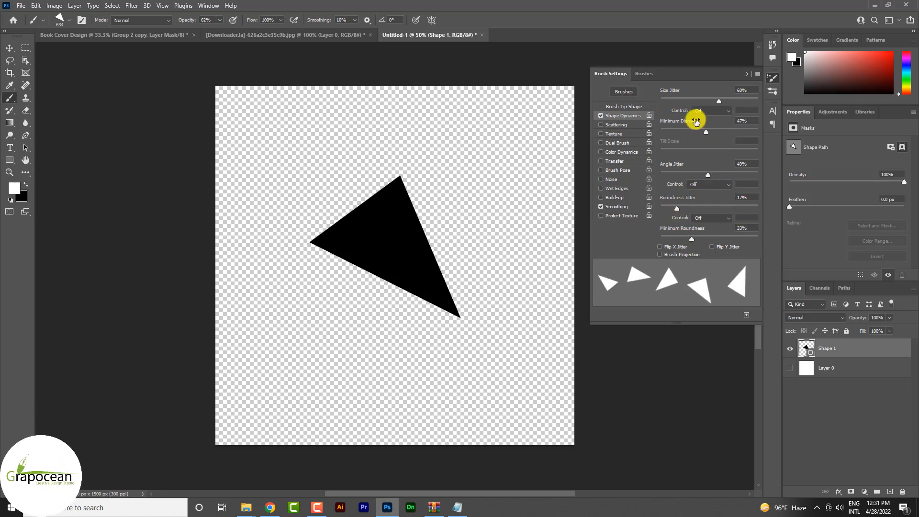
Set the triangle brush to 26 px with 110% spacing, and raise its size jitter to 81%
left_click(622, 106)
left_click_drag(735, 237, 711, 240)
left_click_drag(748, 161, 673, 158)
left_click(622, 115)
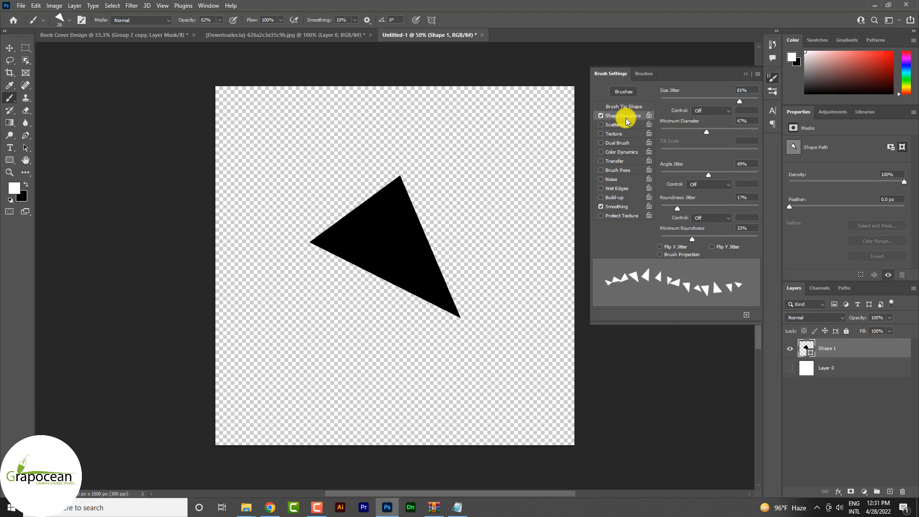
Reduce the brush tip size to 19 px, flip it on both X and Y, and set its angle to -9°
left_click(624, 106)
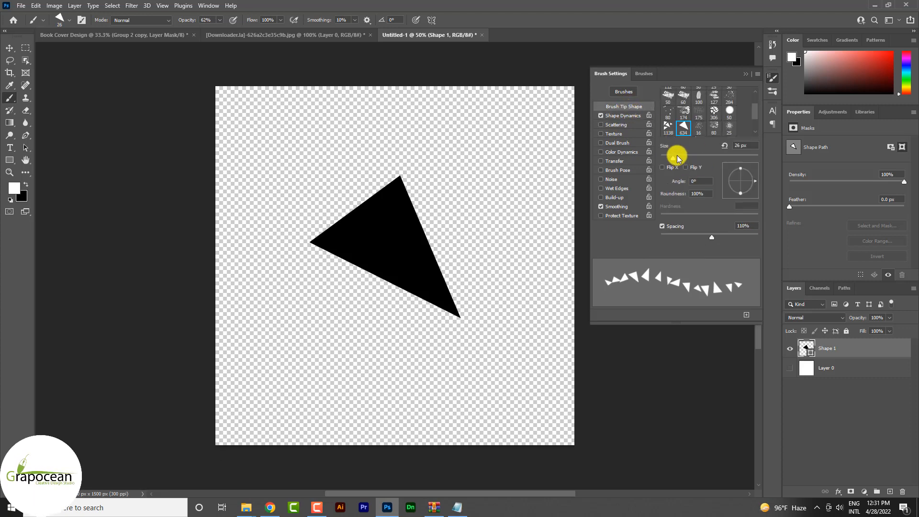
left_click_drag(679, 157, 669, 157)
left_click(693, 168)
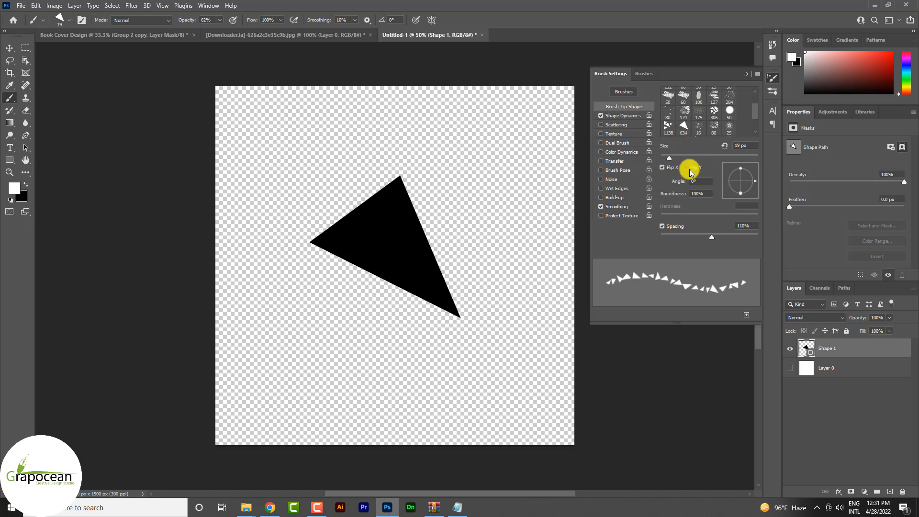
left_click(689, 170)
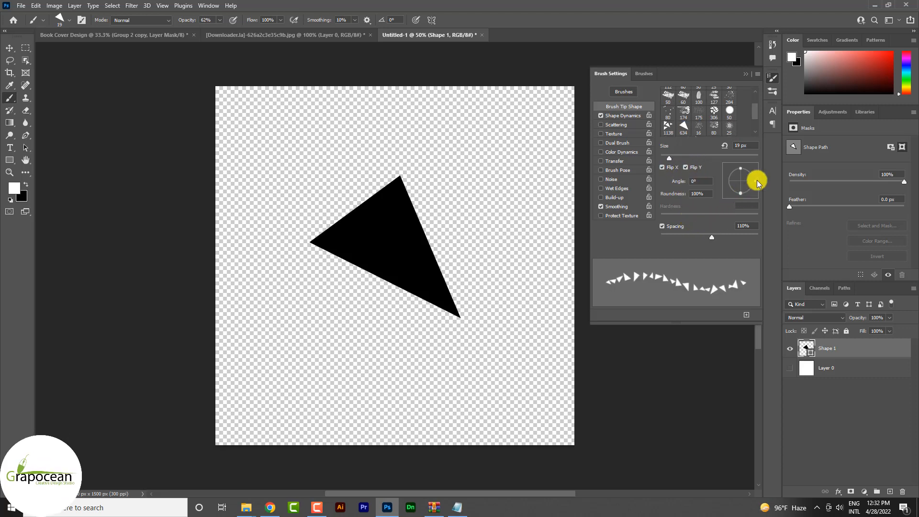
mouse_move(757, 180)
left_mouse_down()
mouse_move(756, 171)
mouse_move(757, 184)
left_mouse_up()
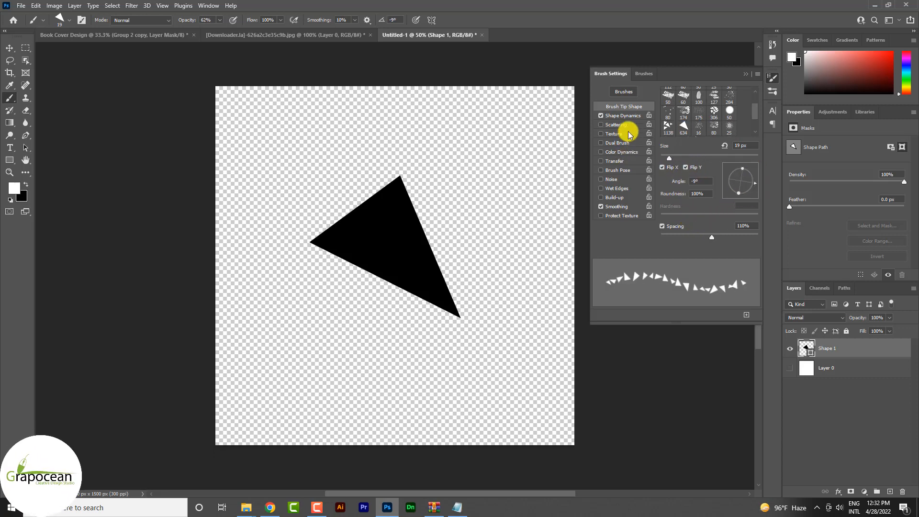
Enable Scattering for the triangle brush with scatter 1000%, count 1 and count jitter 35%
left_click(617, 125)
left_click_drag(668, 154, 677, 154)
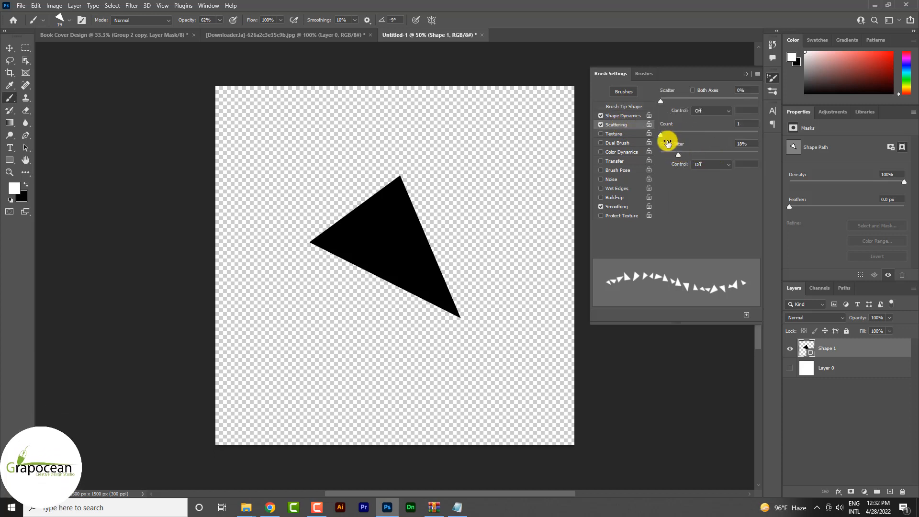
left_click_drag(660, 101, 701, 106)
mouse_move(666, 133)
left_mouse_down()
mouse_move(691, 131)
mouse_move(657, 134)
mouse_move(699, 157)
left_mouse_up()
left_click_drag(715, 101, 775, 103)
mouse_move(660, 133)
left_mouse_down()
mouse_move(672, 129)
mouse_move(655, 134)
left_mouse_up()
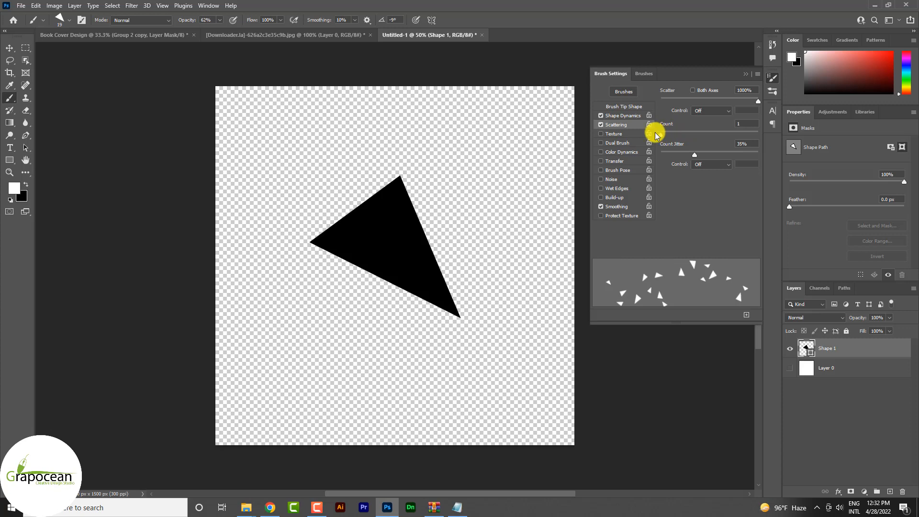
left_click(627, 209)
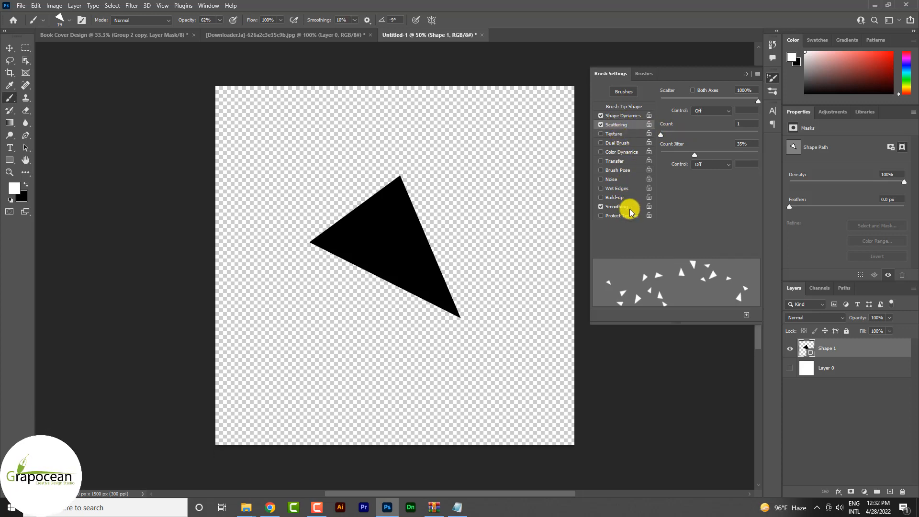
Enable Dual Brush in Color Burn mode with the 25 px tip, and return to the Book Cover Design document
left_click(633, 143)
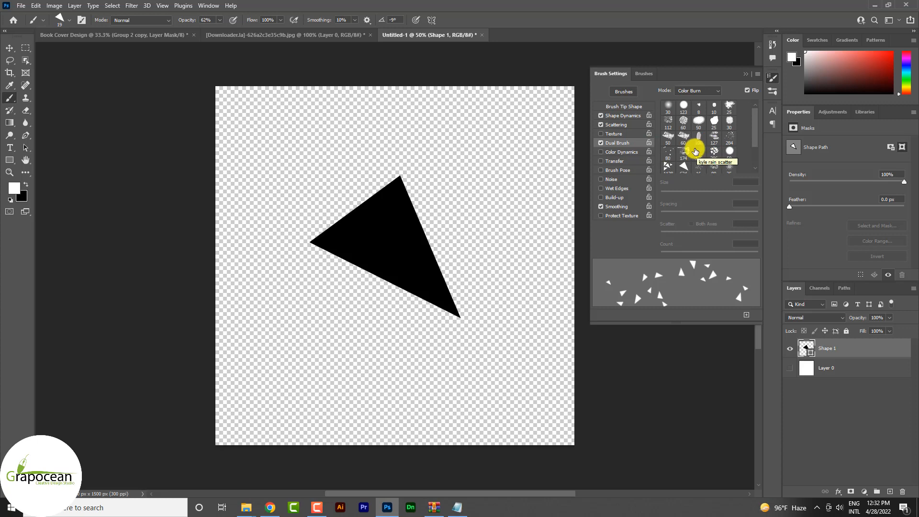
left_click(709, 171)
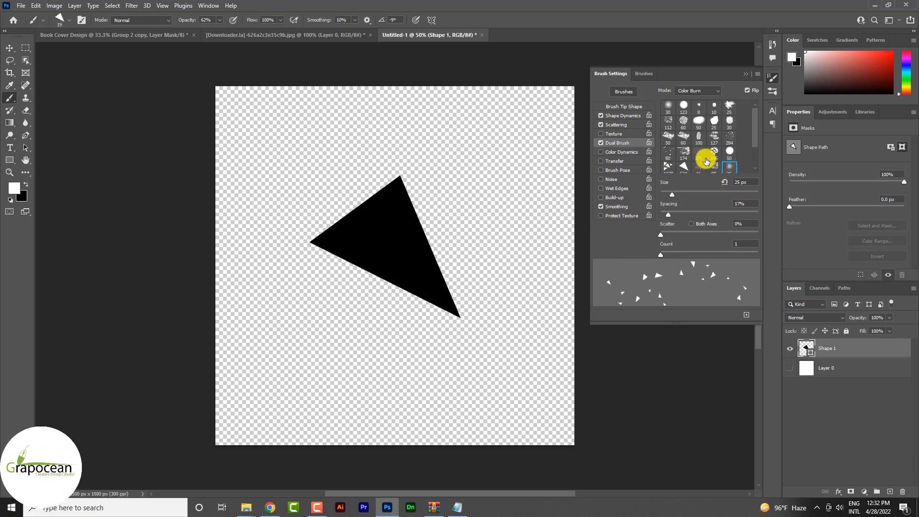
left_click(730, 170)
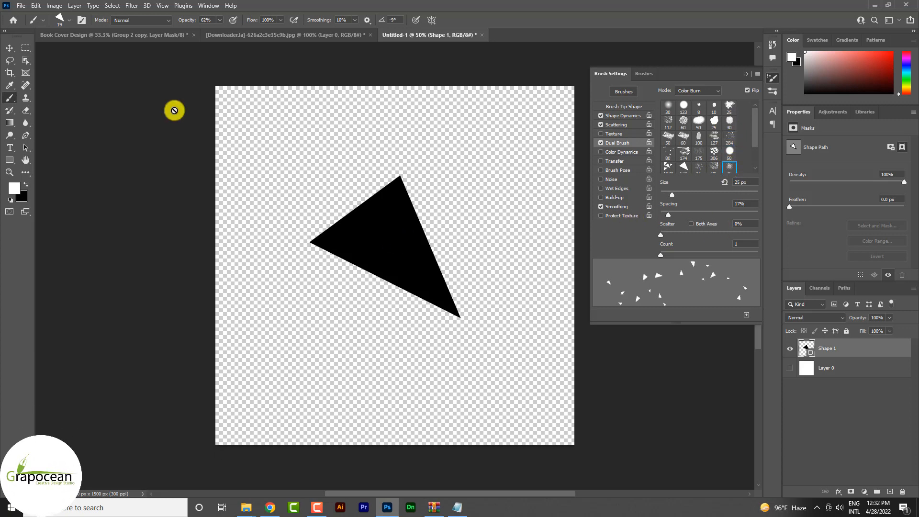
left_click(94, 35)
left_click(745, 74)
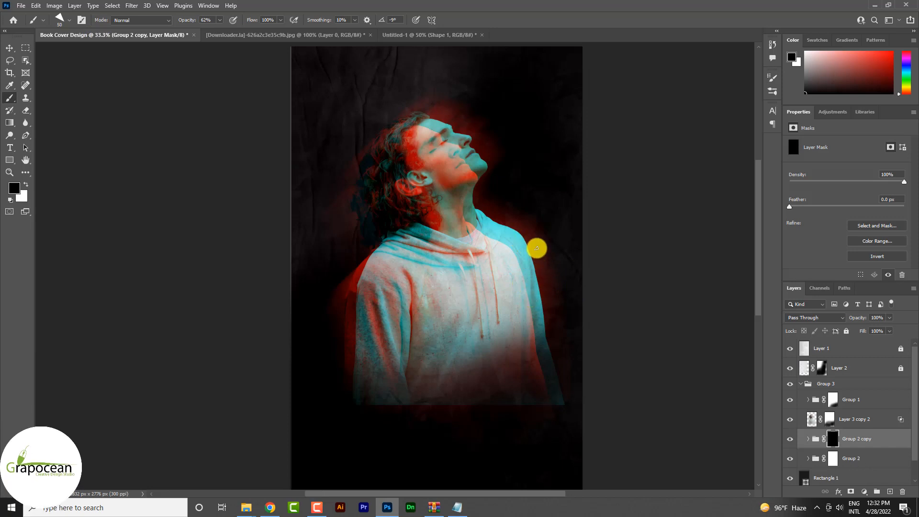
Try a 700 px white triangle stamp on the Group 2 copy mask beside the model's arm, and undo it
key("bracketright")
key("bracketright")
key("bracketright")
key("bracketright")
key("bracketright")
key("bracketright")
key("bracketright")
key("bracketright")
key("bracketright")
key("bracketright")
key("bracketright")
key("bracketright")
key("bracketright")
key("bracketright")
key("bracketright")
key("bracketright")
key("bracketright")
key("bracketright")
key("bracketright")
key("bracketright")
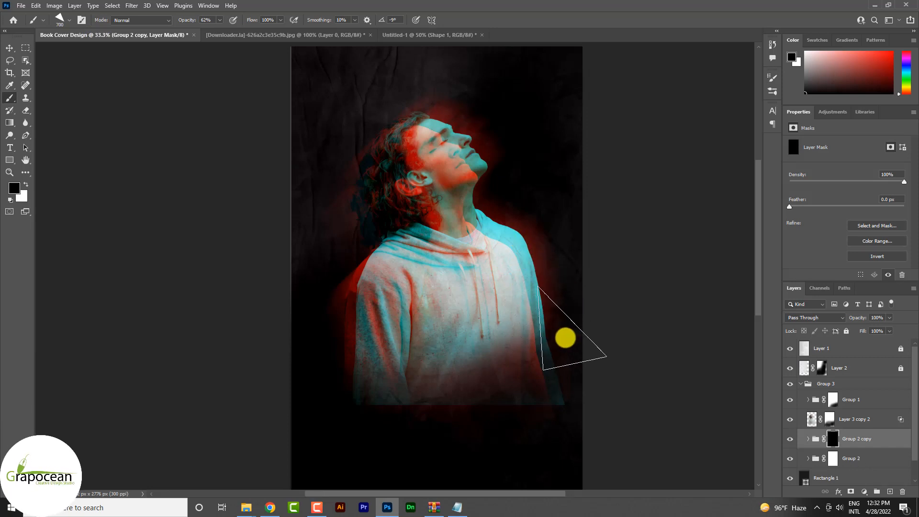
key("x")
left_click(568, 307)
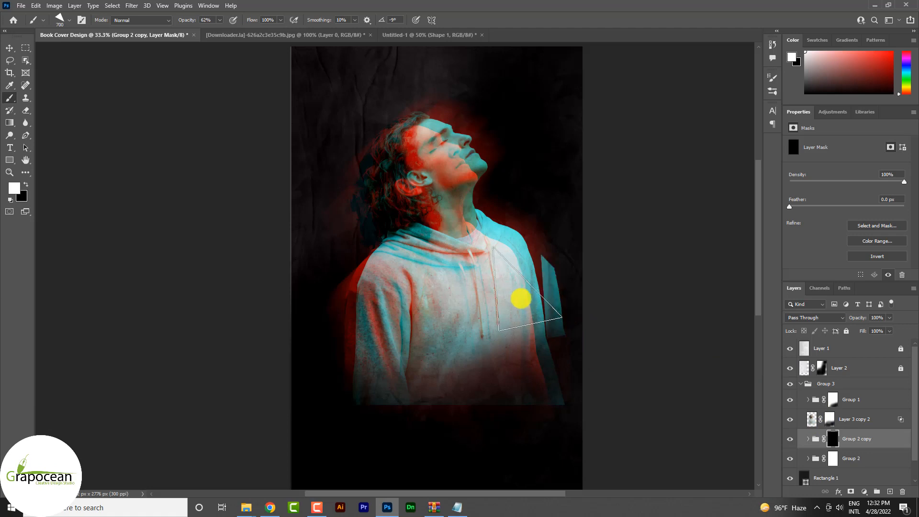
key("ctrl+z")
Reduce the triangle brush to 90 px and scatter white fragments on the Group 2 copy mask along the model's arm, shoulder and face
key("bracketleft")
key("bracketleft")
key("bracketleft")
key("bracketleft")
key("bracketleft")
key("bracketleft")
key("bracketleft")
key("bracketleft")
key("bracketleft")
key("bracketleft")
key("bracketleft")
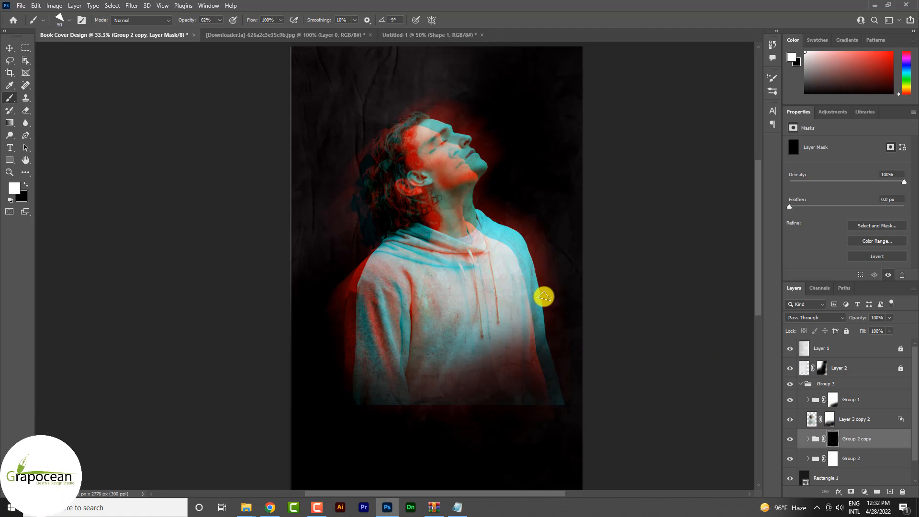
mouse_move(564, 418)
left_mouse_down()
mouse_move(521, 238)
mouse_move(525, 266)
mouse_move(506, 229)
mouse_move(541, 256)
left_mouse_up()
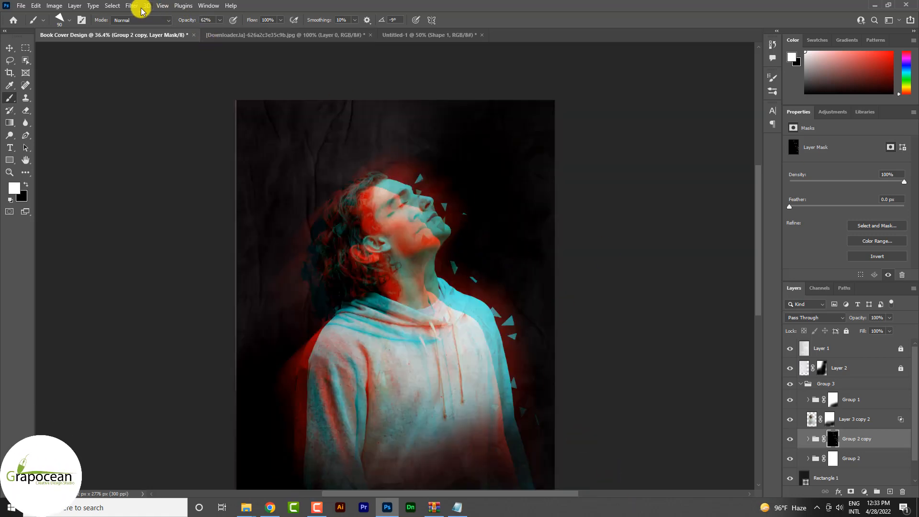
Change the dual brush to the 175 px tip, paint more fragments along the shoulder and arm, and set its mode to Multiply
left_click(209, 6)
left_click(225, 85)
left_click(699, 153)
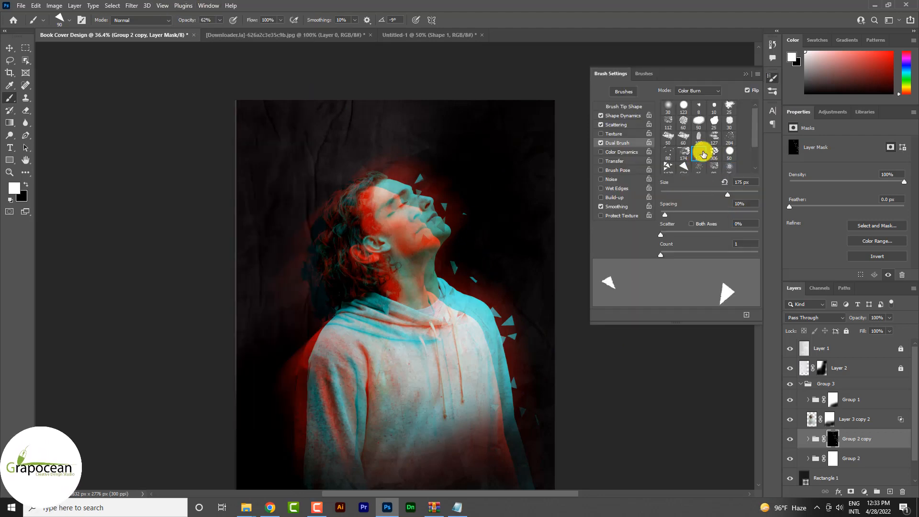
left_click_drag(483, 282, 501, 395)
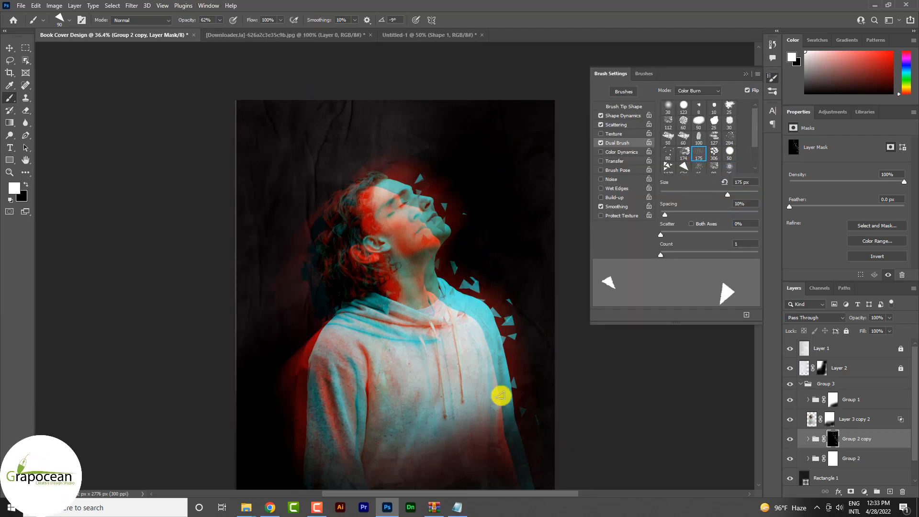
left_click(703, 93)
left_click(698, 129)
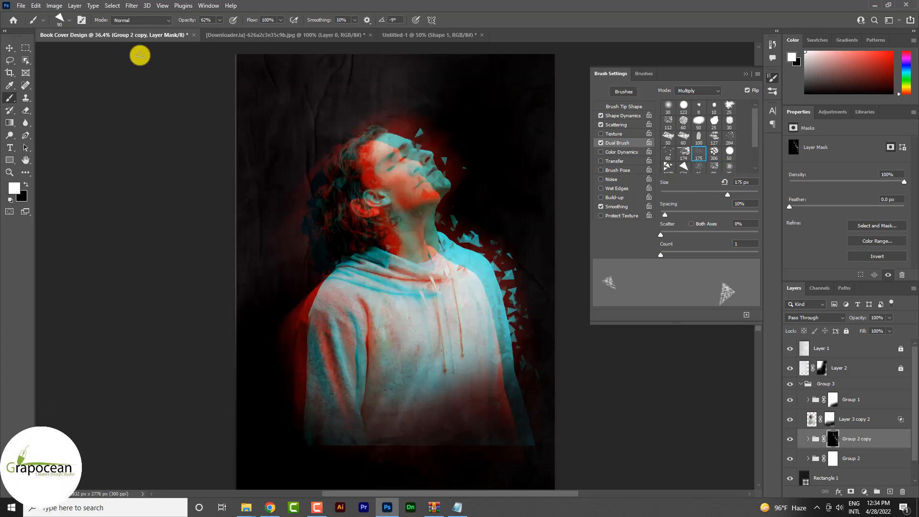
Start from a hard round preset and switch to the 1138 px triangle-cluster tip, resized to 150 px with 61% spacing
left_click(69, 20)
left_click(106, 123)
left_click(623, 106)
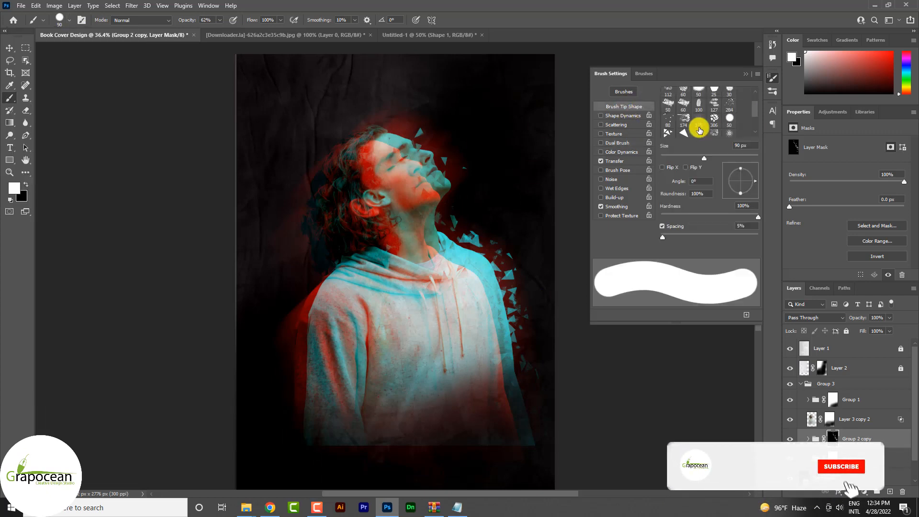
left_click(667, 130)
left_click_drag(496, 243, 492, 314)
key("ctrl+z")
key("bracketleft")
key("bracketleft")
key("bracketleft")
key("bracketleft")
key("bracketleft")
key("bracketleft")
key("bracketleft")
key("bracketleft")
key("bracketleft")
key("bracketleft")
key("bracketleft")
key("bracketleft")
key("bracketleft")
key("bracketleft")
key("bracketleft")
left_click(699, 237)
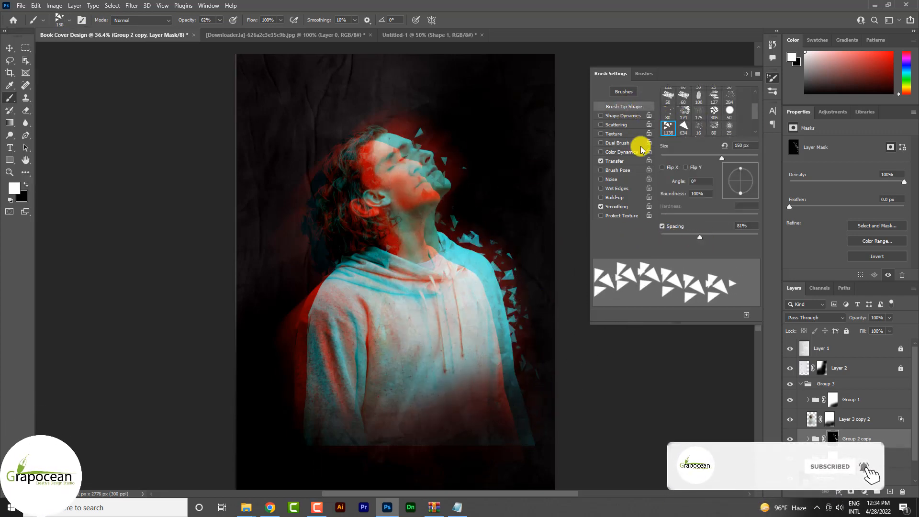
Enable Shape Dynamics with 14% size jitter and 13% angle jitter, and Scattering at 167% with count 3 and count jitter 42%
left_click(622, 116)
mouse_move(661, 175)
left_mouse_down()
mouse_move(690, 174)
mouse_move(673, 174)
left_mouse_up()
left_click_drag(660, 101, 677, 101)
left_click(615, 125)
left_click_drag(661, 135, 673, 135)
left_click_drag(660, 155, 701, 154)
left_click_drag(472, 239, 450, 227)
key("ctrl+z")
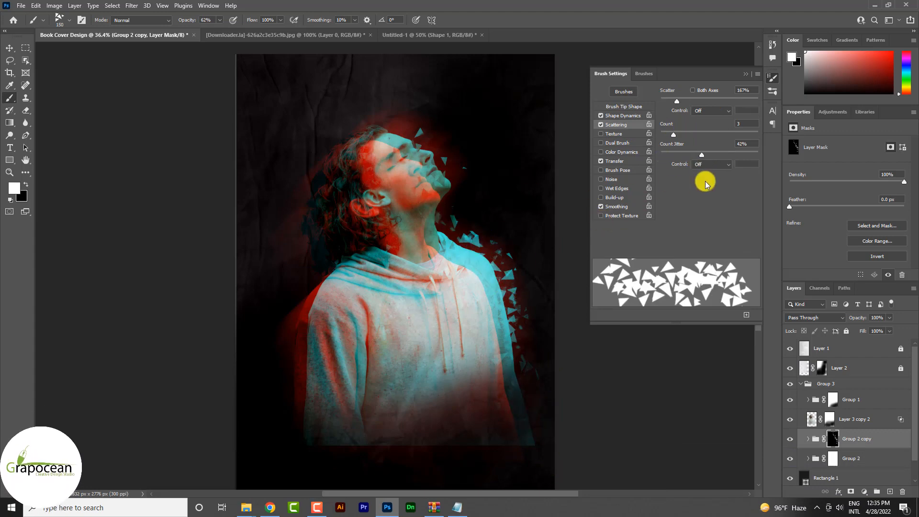
Dab texture over the shoulder fragments with the 80 px textured tip, and check them with Group 2 briefly hidden
left_click(623, 107)
left_click(714, 127)
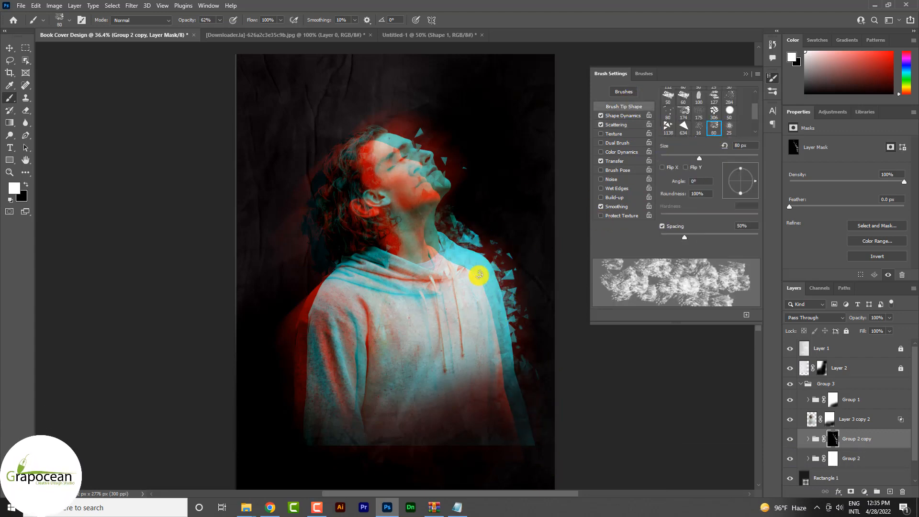
scroll(531, 392, "down", 5)
scroll(532, 390, "up", 8)
scroll(461, 273, "down", 5)
left_click(789, 461)
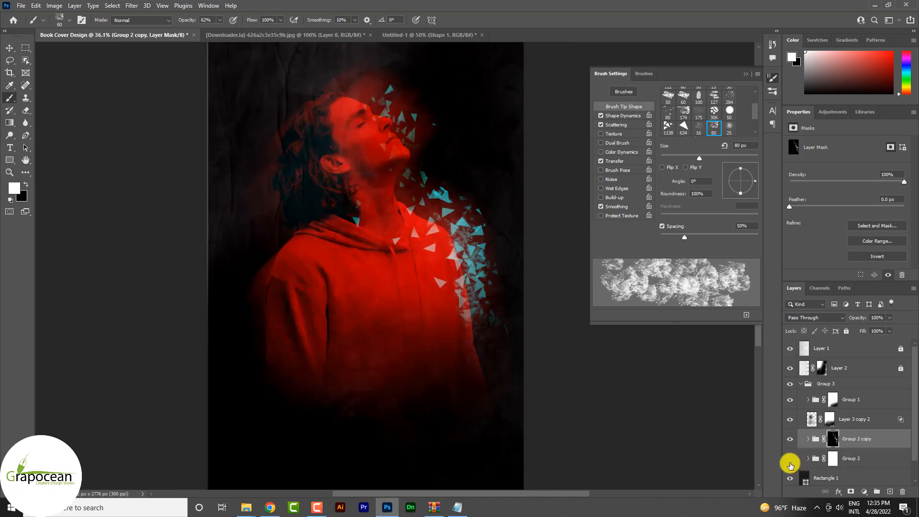
left_click(790, 458)
Select the Group 2 mask and try the single-triangle tip at 60 px in black over the model's shoulder
left_click(833, 457)
left_click(684, 127)
key("bracketleft")
key("bracketleft")
key("bracketleft")
key("bracketleft")
key("bracketleft")
key("bracketleft")
key("bracketleft")
key("bracketleft")
key("bracketleft")
key("bracketleft")
key("bracketleft")
key("bracketleft")
key("bracketleft")
key("x")
left_click_drag(452, 218, 466, 228)
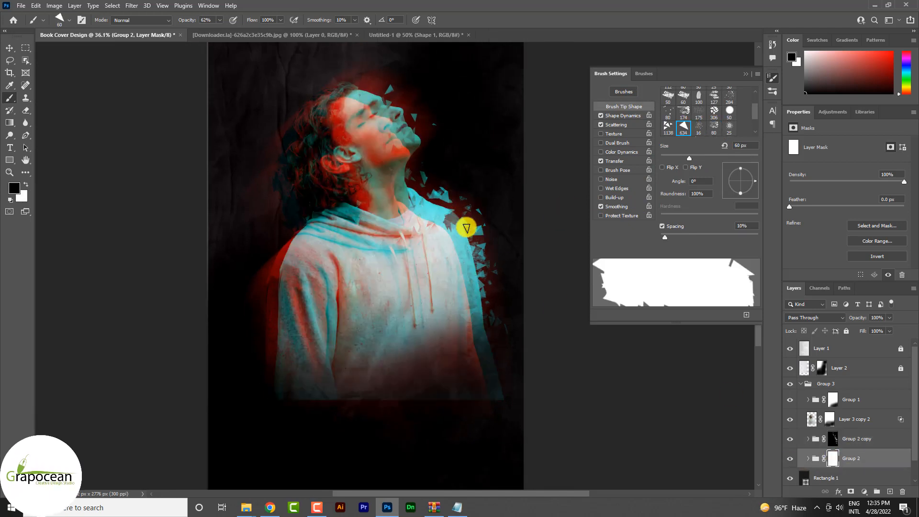
Reduce the triangle tip to 18 px, raise its roundness jitter, and set scatter 667%, count 1 and count jitter 31%
left_click_drag(689, 158, 673, 158)
left_click(622, 116)
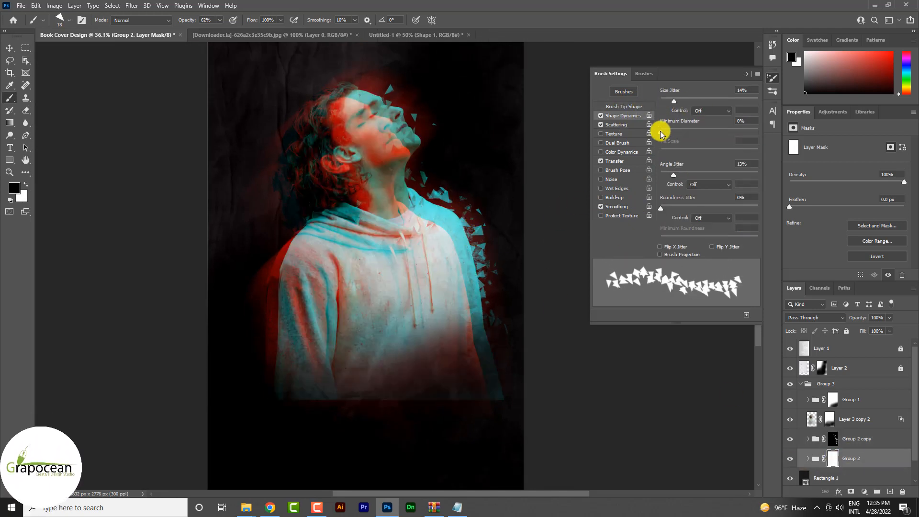
left_click_drag(662, 209, 689, 209)
left_click(616, 125)
left_click_drag(680, 100, 726, 100)
mouse_move(701, 154)
left_mouse_down()
mouse_move(669, 156)
mouse_move(691, 155)
left_mouse_up()
left_click_drag(672, 135, 662, 134)
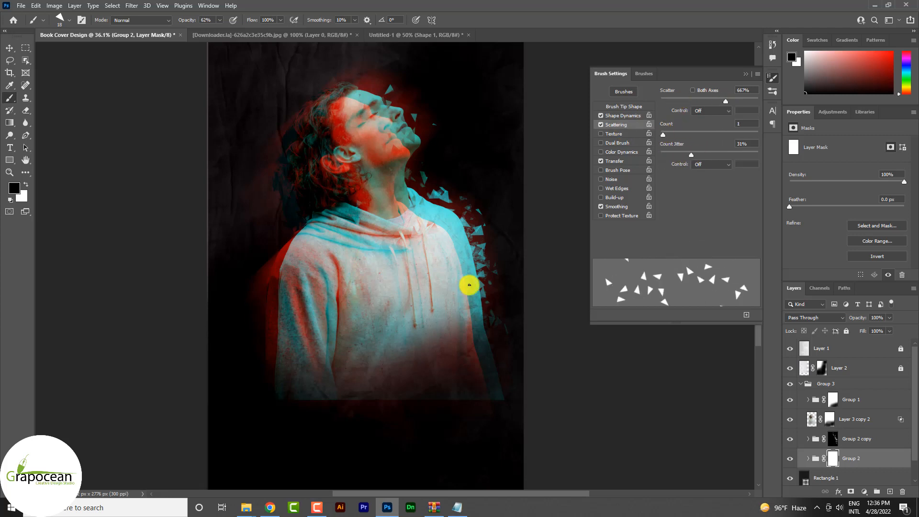
Enlarge the triangle brush to 90 px with scatter 471%, and set size jitter 55%, minimum diameter 47%, angle jitter 32% and roundness jitter 27%
left_click_drag(434, 198, 494, 372)
key("bracketright")
key("bracketright")
key("bracketright")
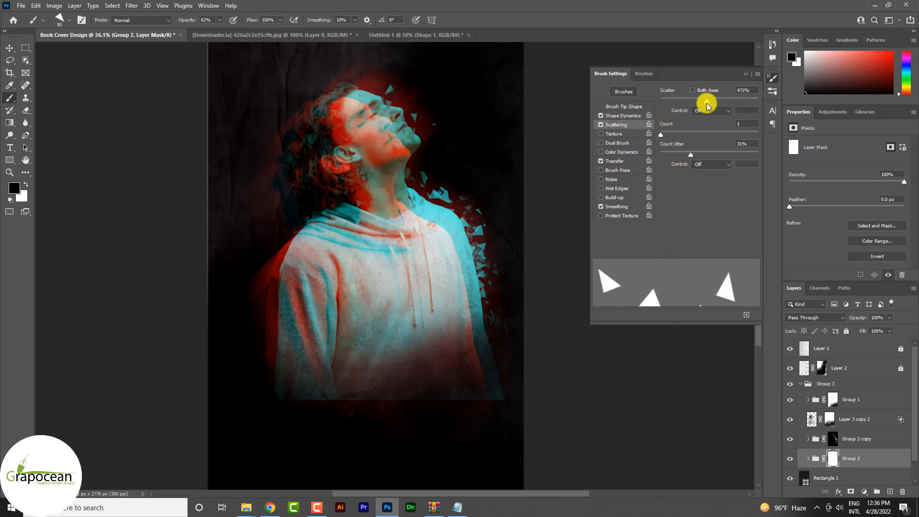
left_click(631, 116)
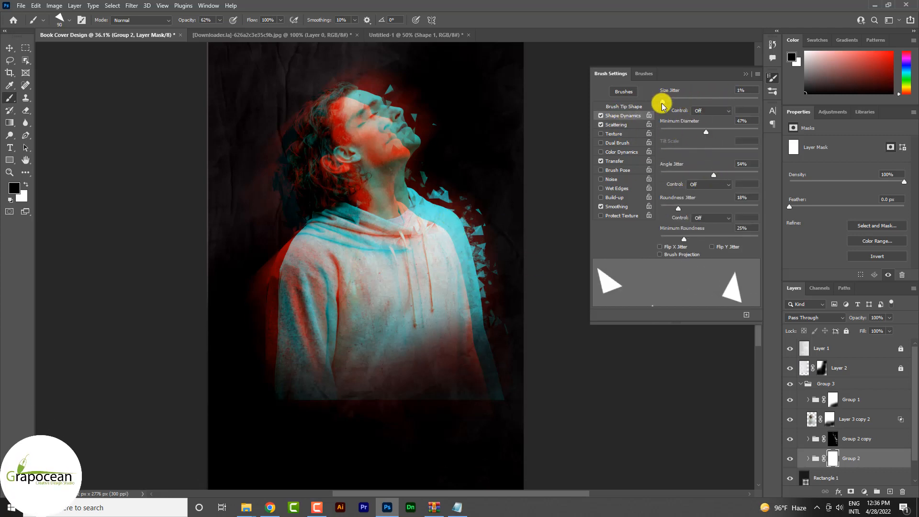
Try painting black triangles across the hoodie and neck on the Group 2 mask, and undo the last strokes
left_click_drag(417, 184, 482, 326)
scroll(476, 371, "down", 5)
scroll(414, 292, "up", 8)
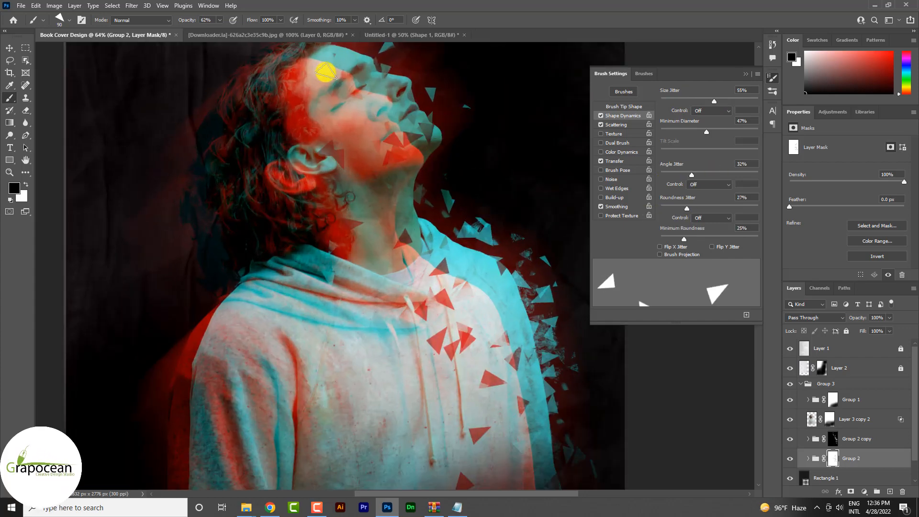
scroll(519, 297, "down", 8)
key("ctrl+z")
key("ctrl+z")
Close the brush settings and paint black triangles on the Group 2 mask from the neck along the shoulder and upper arm
key("F5")
scroll(455, 249, "up", 6)
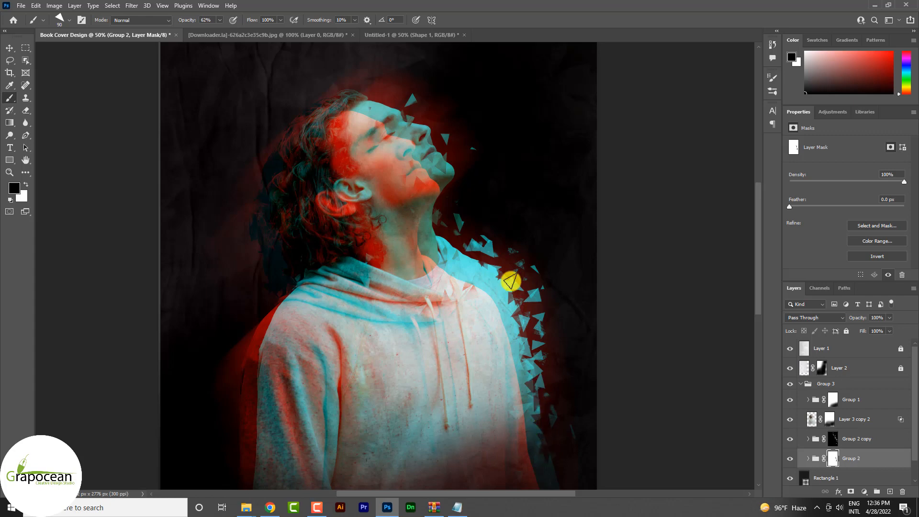
mouse_move(439, 209)
left_mouse_down()
mouse_move(444, 152)
mouse_move(471, 215)
mouse_move(467, 260)
mouse_move(517, 292)
mouse_move(518, 348)
left_mouse_up()
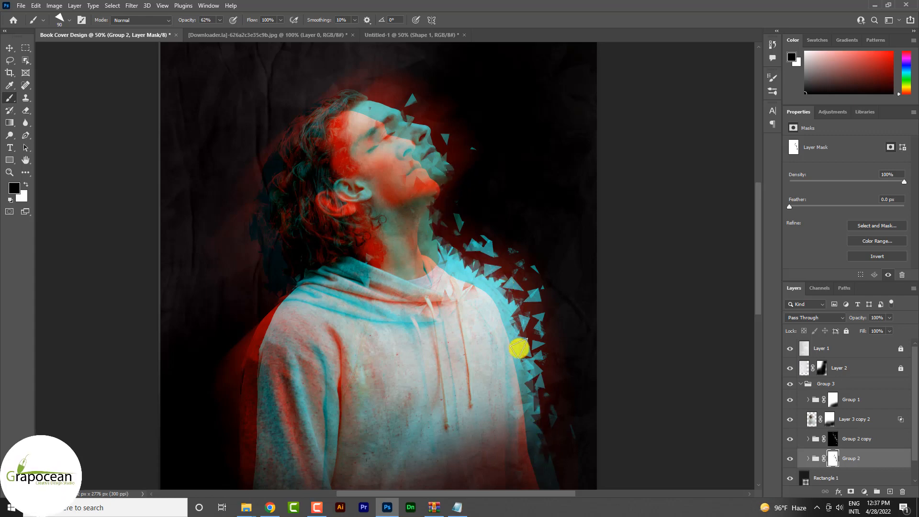
scroll(564, 348, "down", 2)
scroll(626, 324, "down", 2)
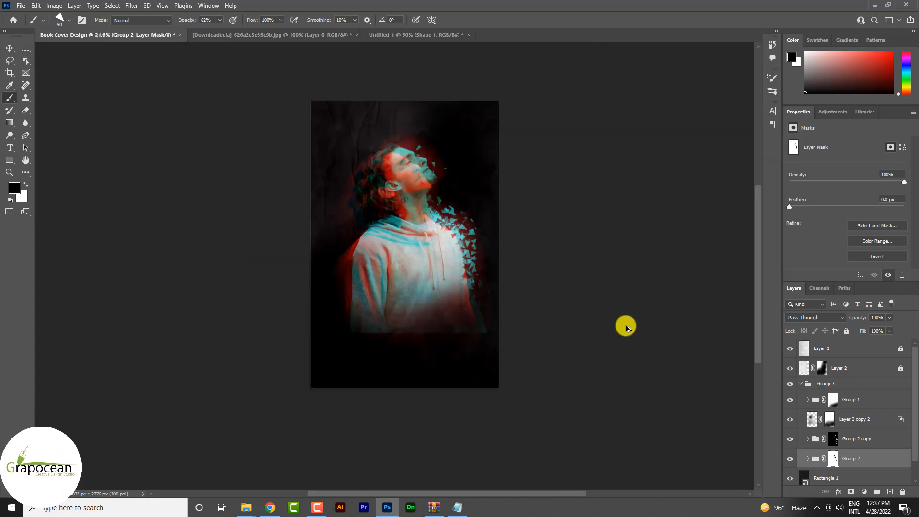
Break up the edge of the face with 40 px black triangles on the Group 2 copy and Group 2 masks
scroll(441, 221, "up", 4)
key("alt+bracketright")
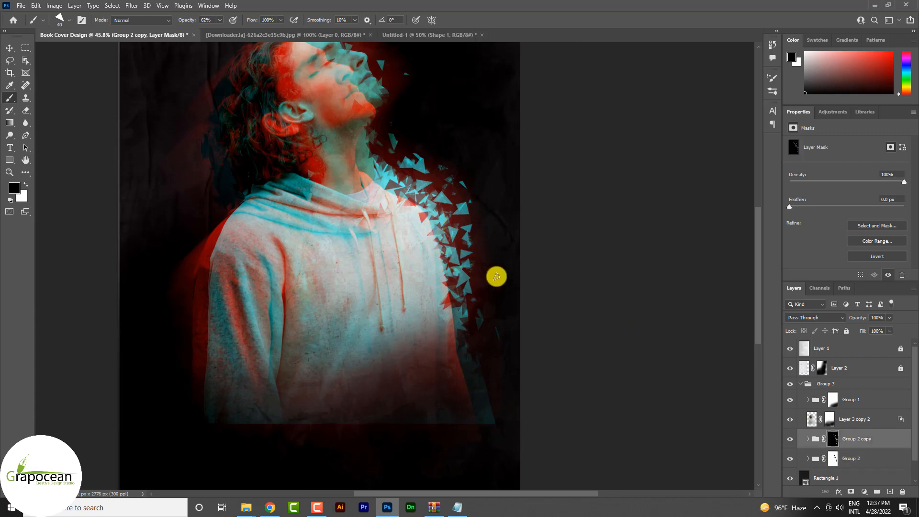
scroll(466, 258, "down", 3)
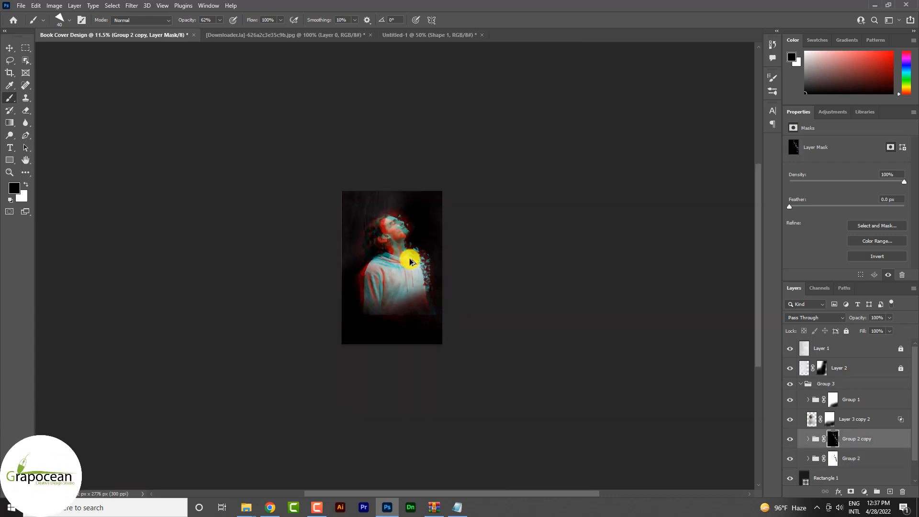
scroll(431, 195, "up", 5)
scroll(586, 285, "down", 2)
scroll(569, 180, "up", 2)
scroll(568, 180, "up", 3)
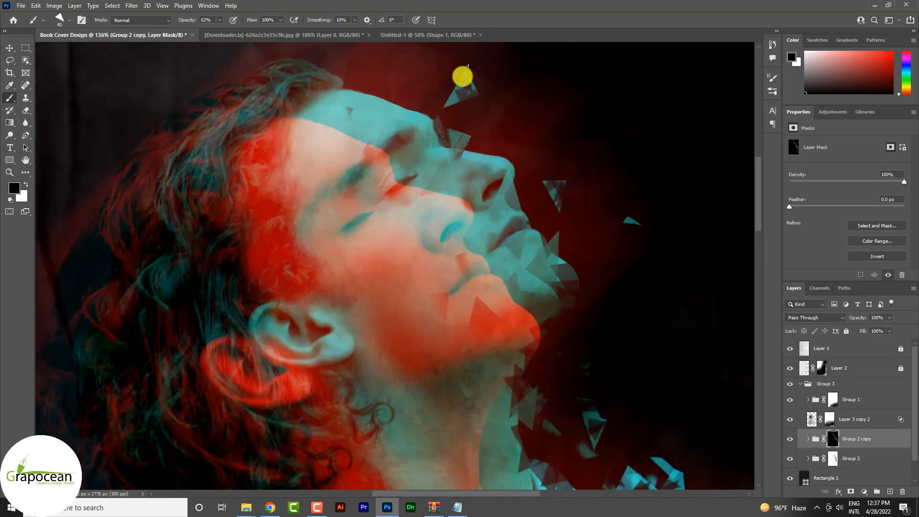
key("alt+bracketleft")
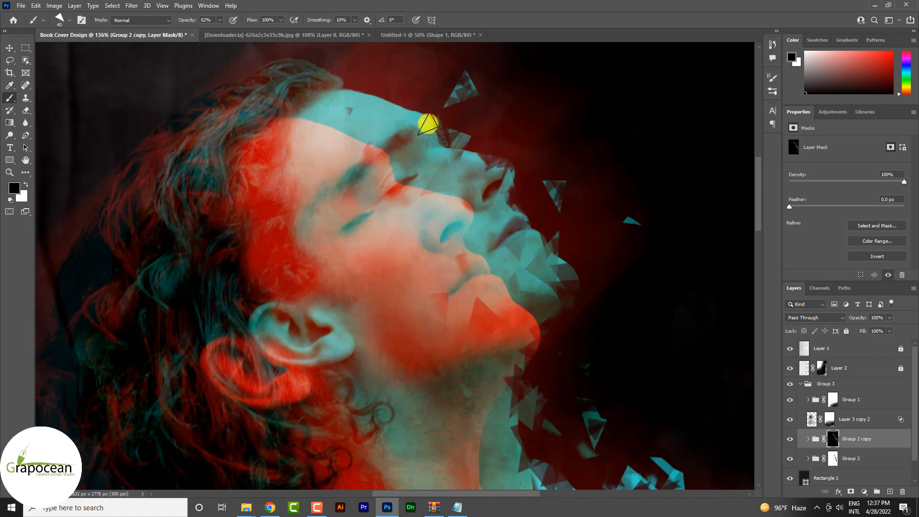
scroll(614, 224, "down", 3)
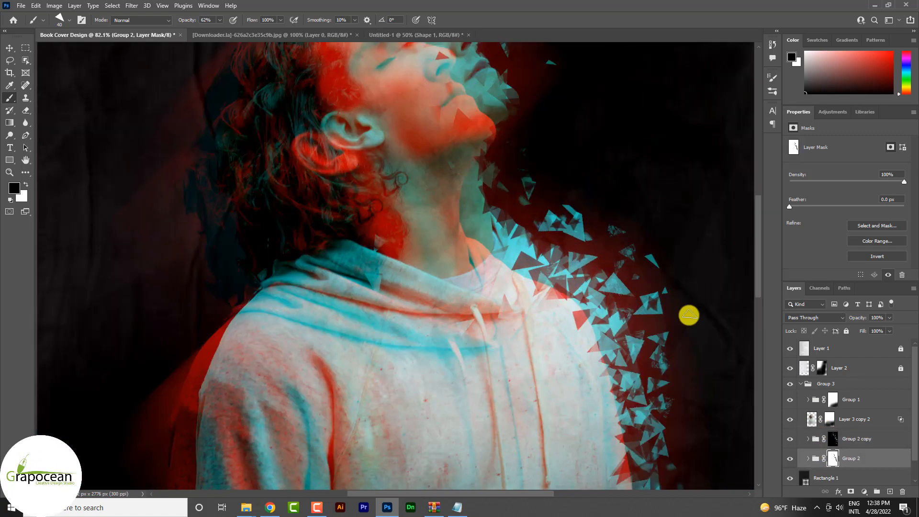
Check Group 2 copy by toggling its visibility, and free-transform its fragments to fit along the shoulder and arm
left_click(804, 439)
left_click(790, 438)
left_click(790, 438)
key("ctrl+t")
scroll(642, 342, "down", 4)
left_click_drag(698, 310, 619, 281)
left_click_drag(665, 443, 695, 466)
left_click_drag(619, 287, 623, 328)
left_click_drag(482, 153, 464, 87)
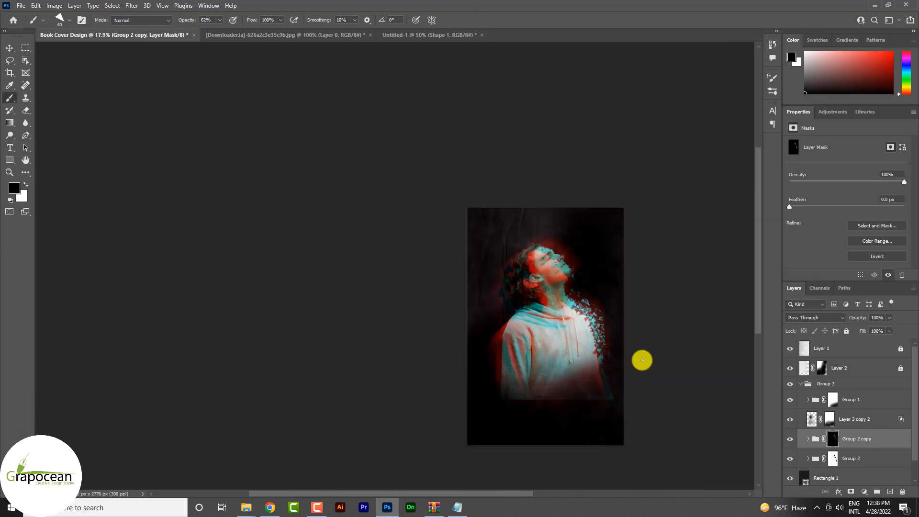
Examine the dispersion effect on the model up close and across the whole cover
scroll(688, 307, "up", 1)
scroll(637, 324, "down", 2)
scroll(529, 302, "up", 2)
scroll(529, 303, "up", 2)
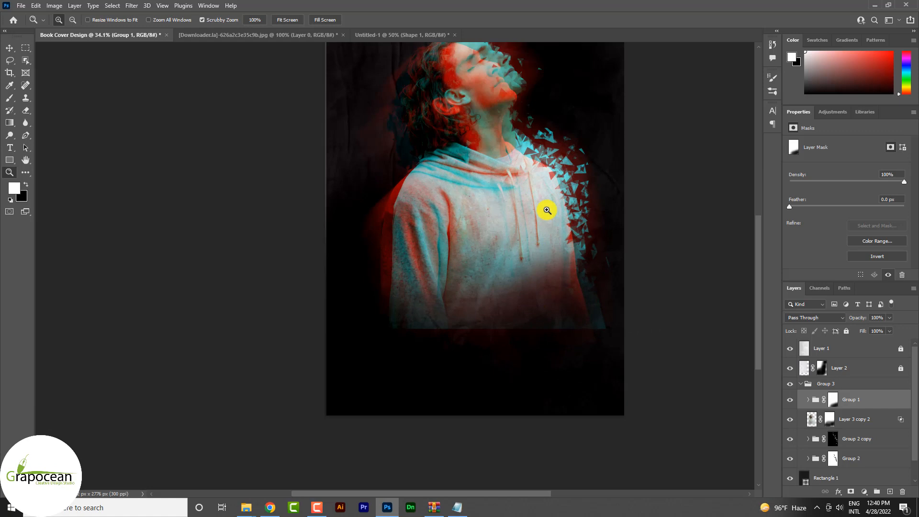
scroll(524, 162, "up", 2)
scroll(526, 170, "down", 5)
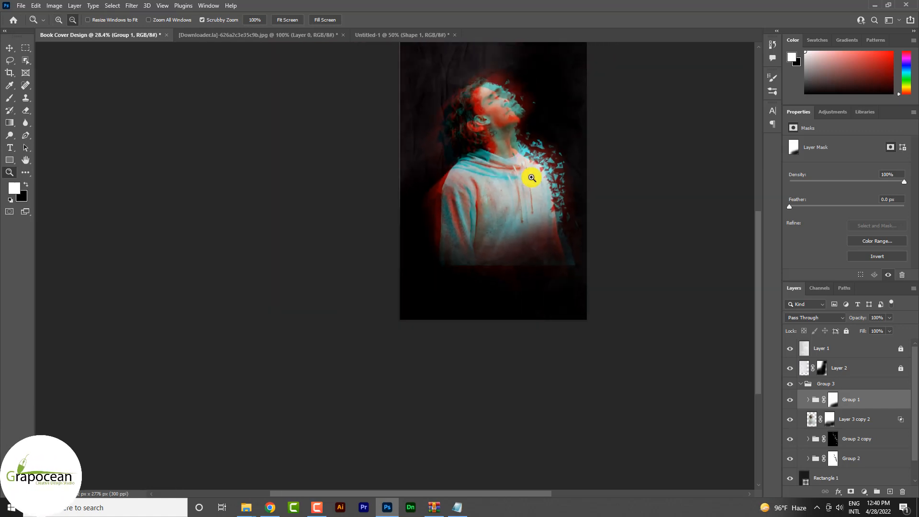
scroll(526, 183, "up", 3)
Add a new layer above Layer 1 and enter the title text "Lighiting Hope" across the upper part of the cover
left_click(10, 148)
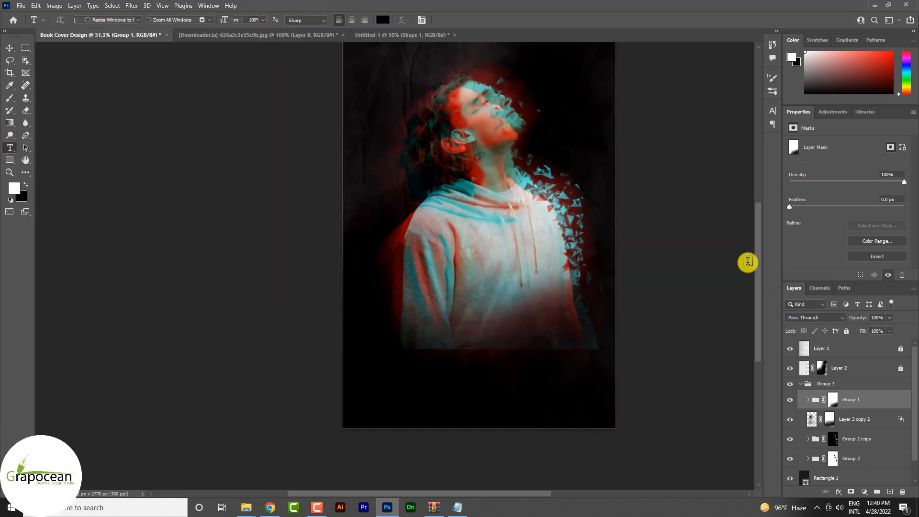
left_click(870, 349)
left_click(890, 491)
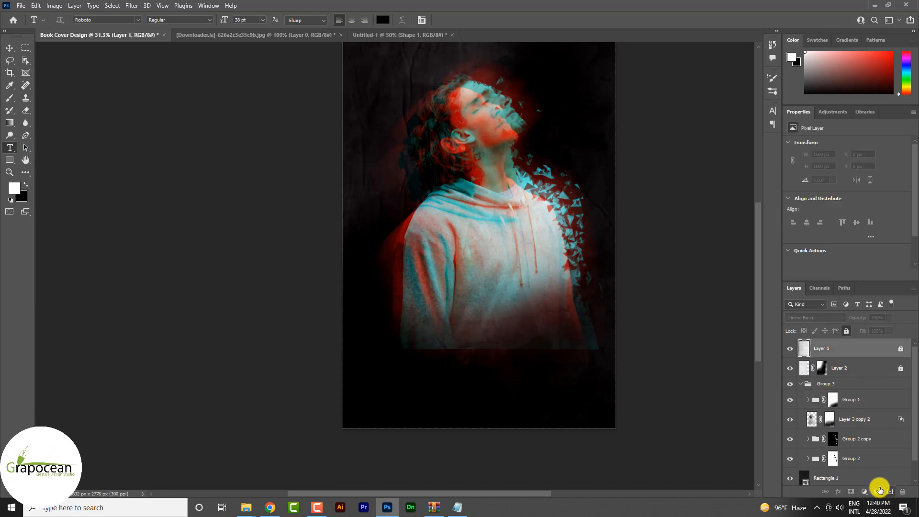
left_click(376, 129)
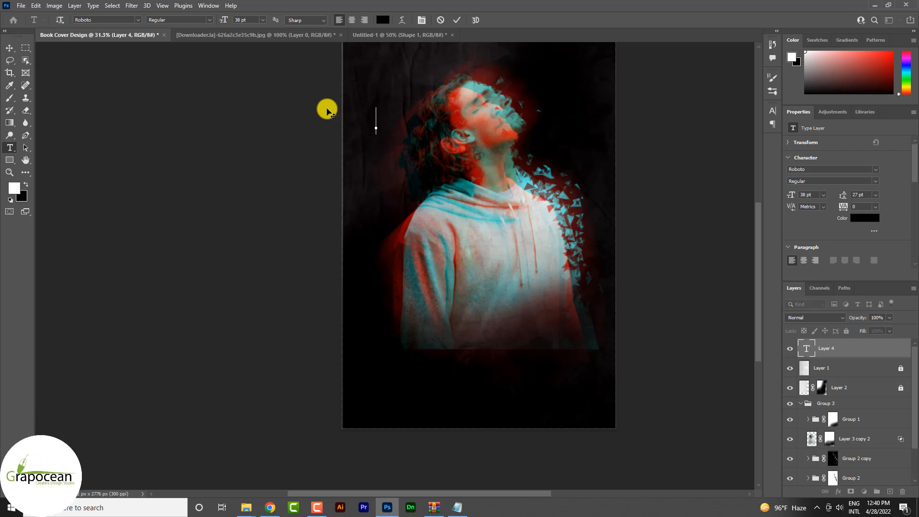
type("L")
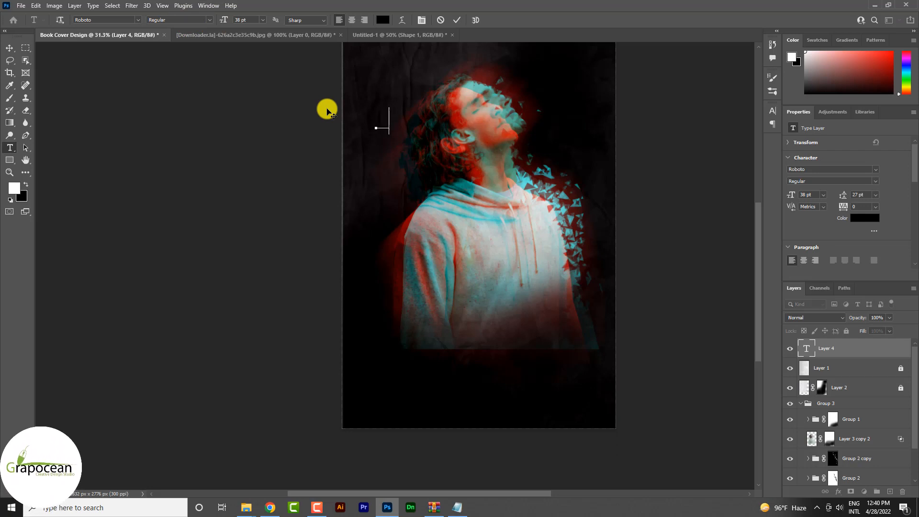
type("ighting Ho")
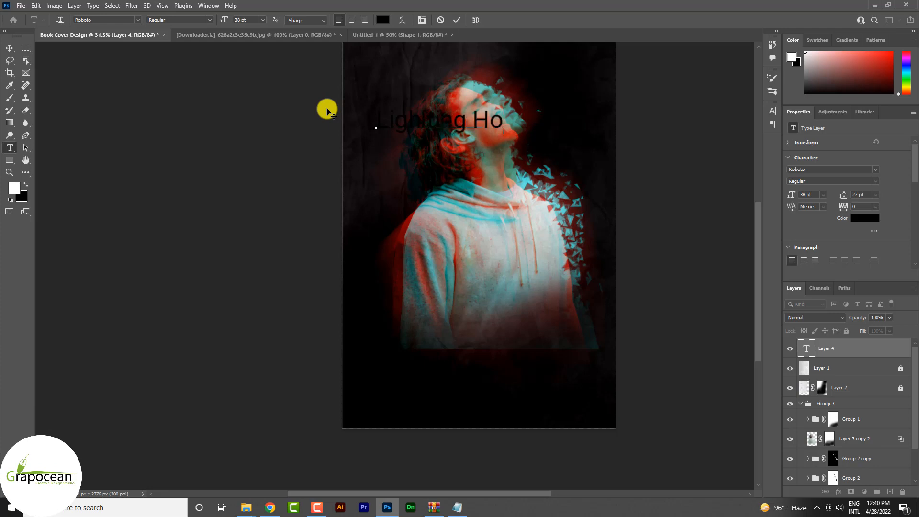
type("pe")
Format the whole title in Alfa Slab One at 54 pt with white (ffffff) text colour
left_click_drag(533, 129, 181, 119)
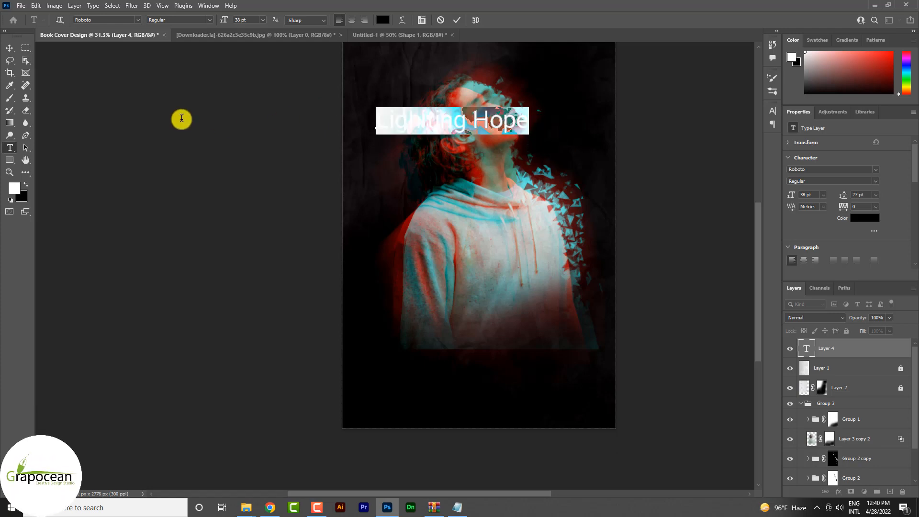
left_click(138, 20)
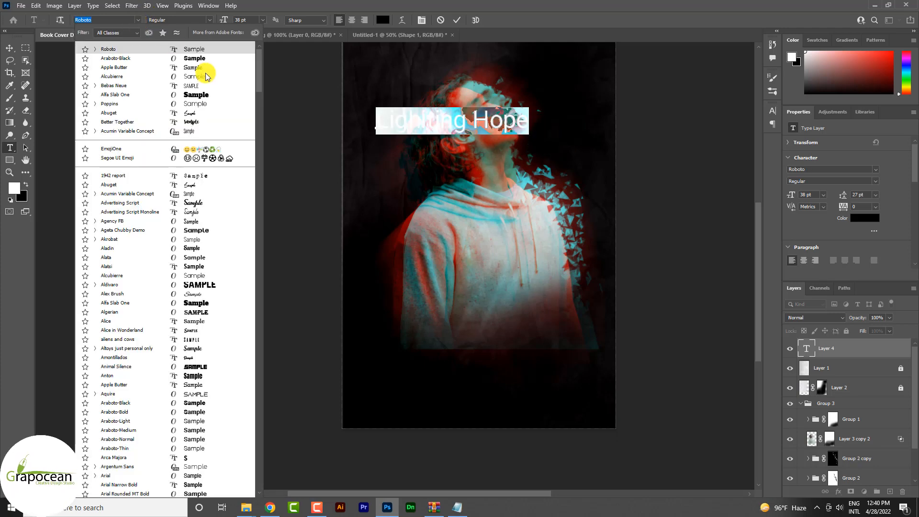
left_click(201, 96)
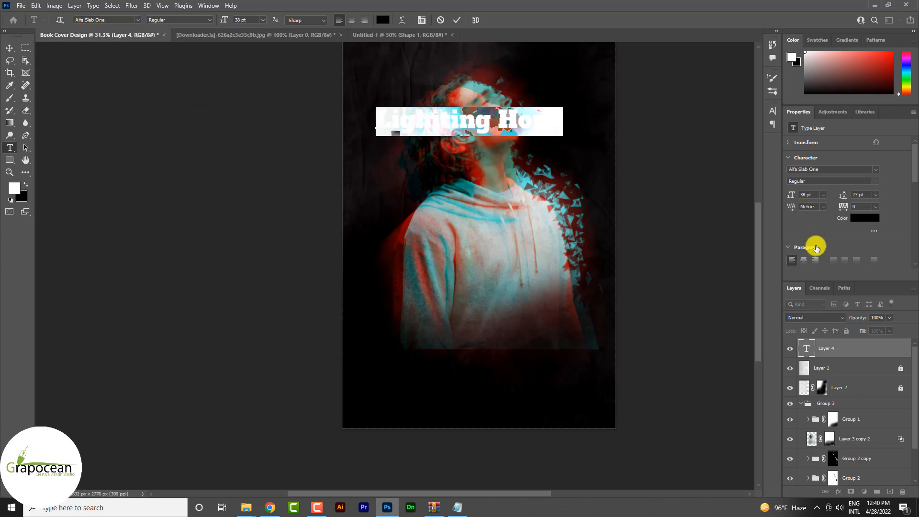
left_click_drag(793, 192, 800, 196)
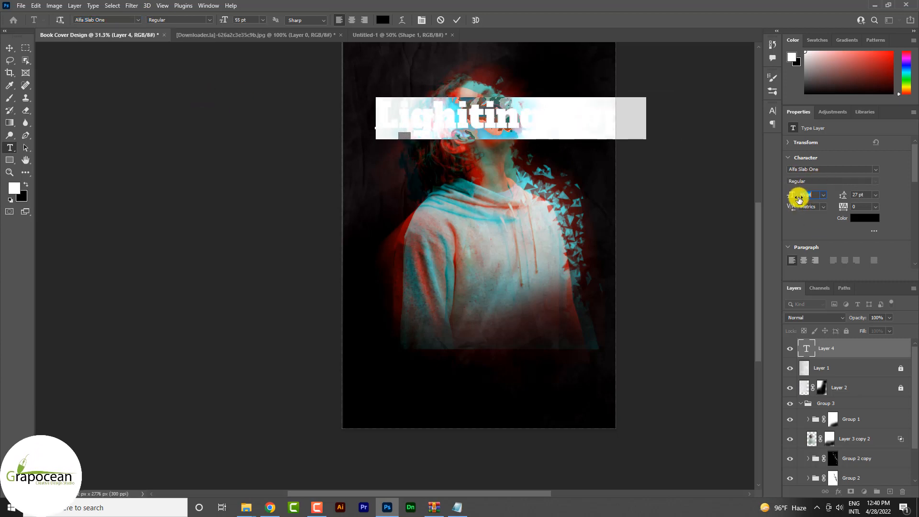
left_click(388, 22)
left_click_drag(601, 283, 559, 259)
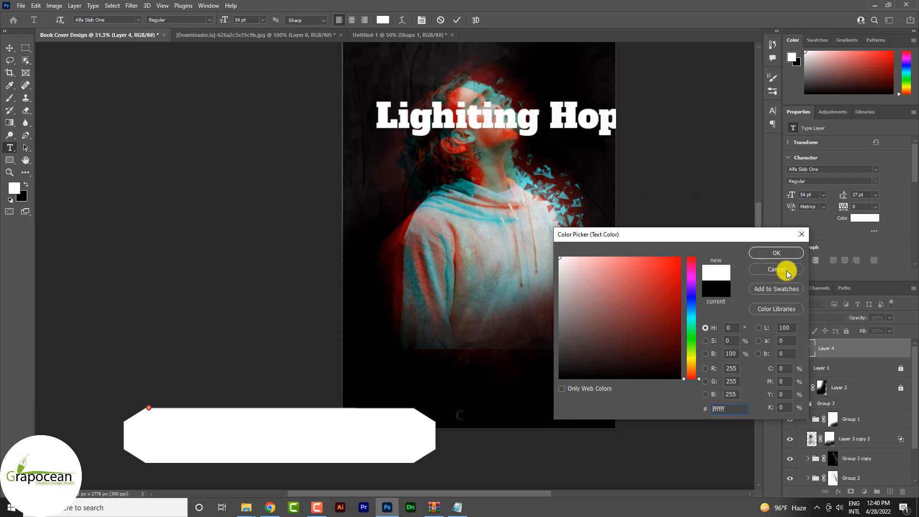
left_click(787, 269)
left_click(16, 54)
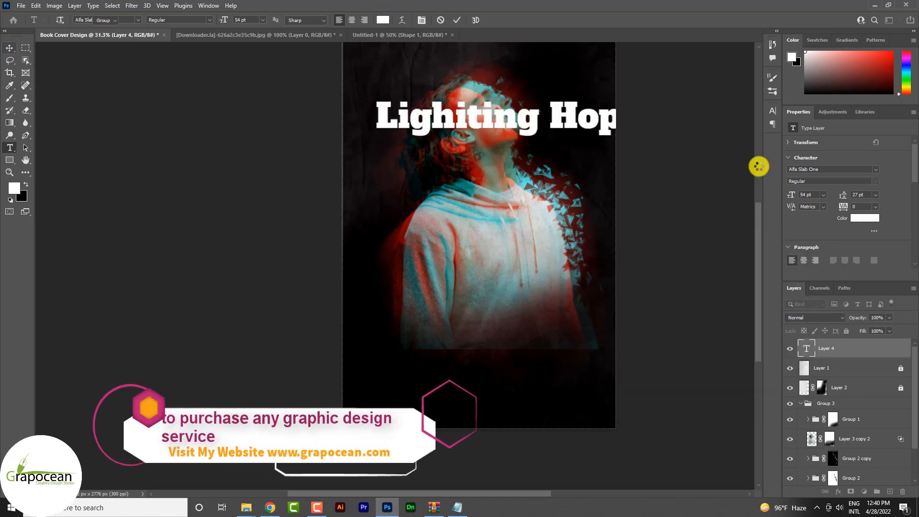
Rotate the title 90° clockwise, scale it to about 141%, and place it vertically along the cover's left edge
key("ctrl+t")
left_click_drag(660, 142, 478, 229)
left_click_drag(504, 194, 348, 269)
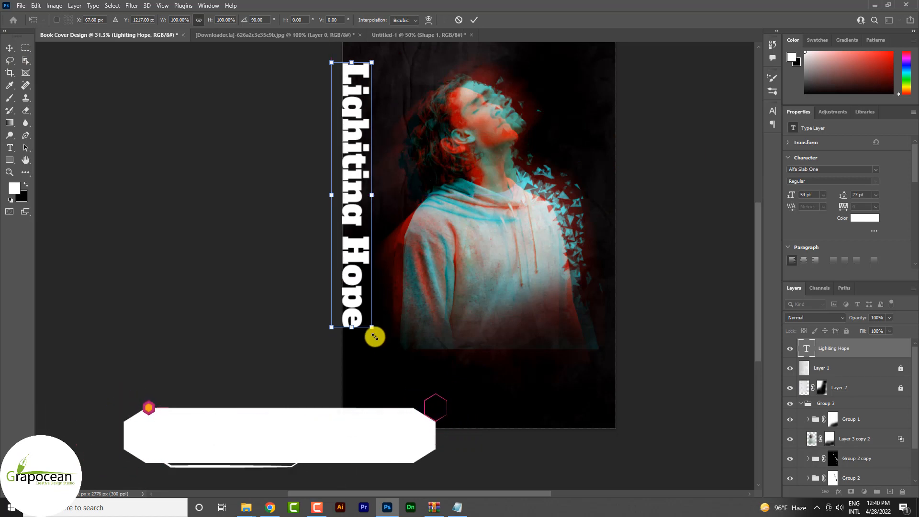
mouse_move(371, 328)
left_mouse_down()
mouse_move(402, 369)
mouse_move(383, 323)
mouse_move(359, 322)
left_mouse_up()
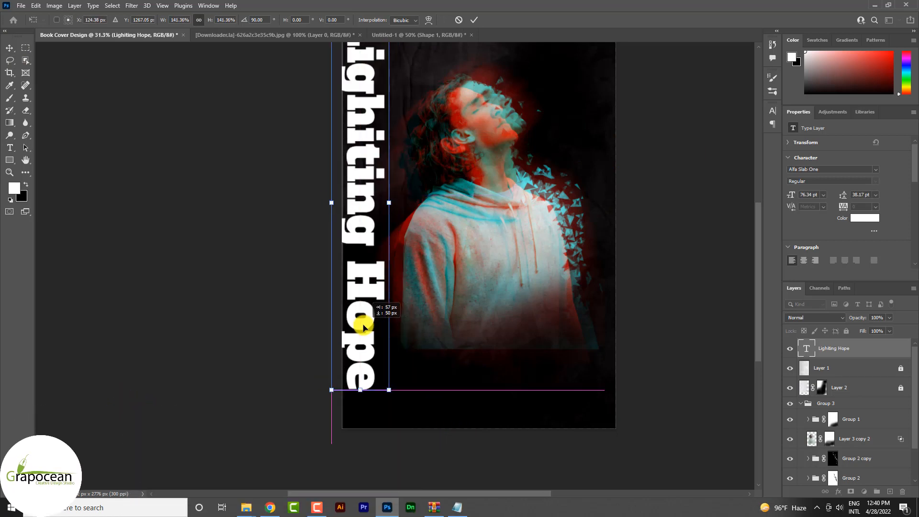
scroll(526, 326, "down", 3)
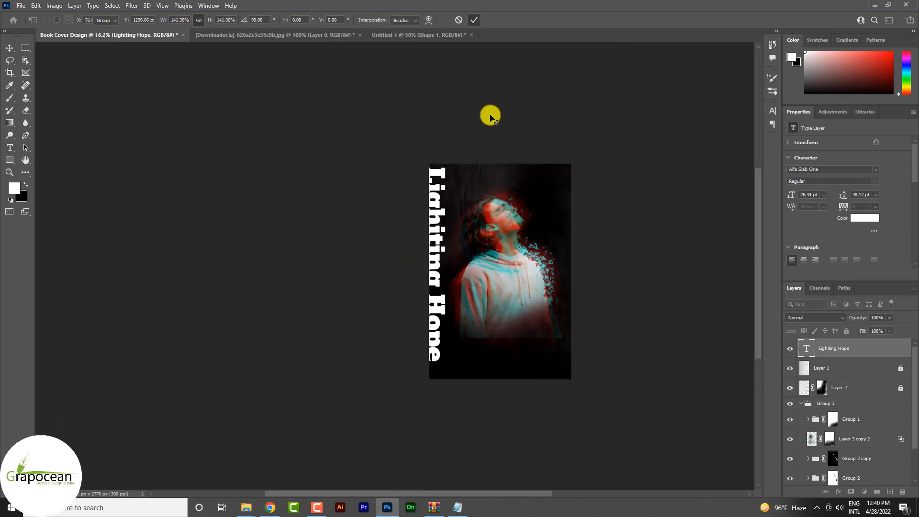
key("Return")
Set the vertical title's font to Anton and move it slightly inward from the cover's left edge
scroll(459, 302, "up", 3)
left_click(9, 147)
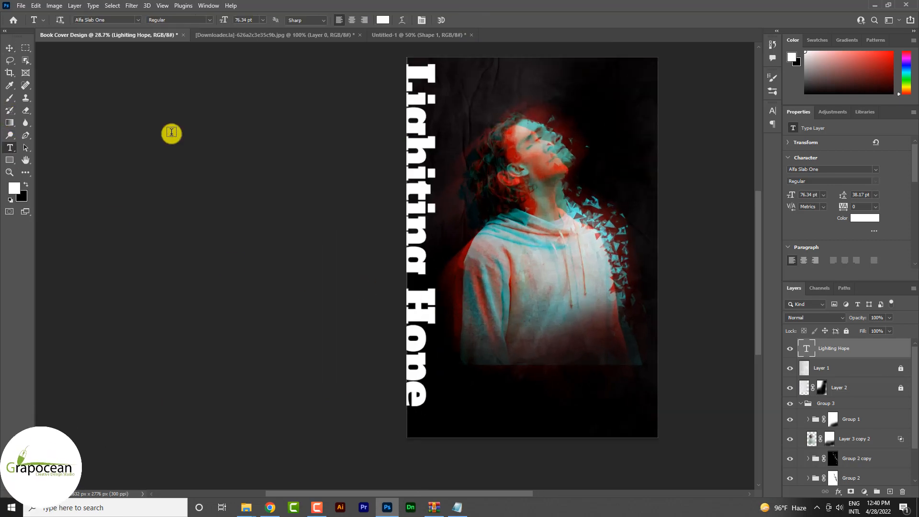
triple_click(397, 137)
left_click(137, 20)
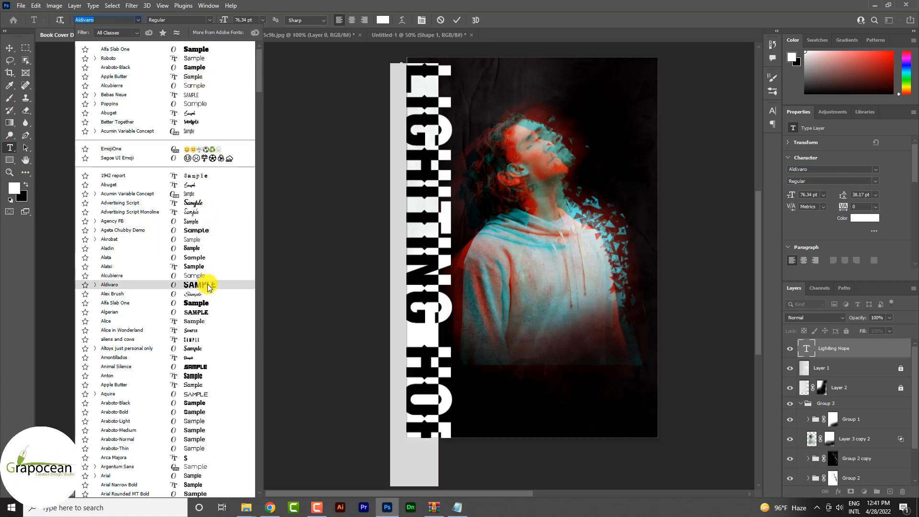
left_click(200, 378)
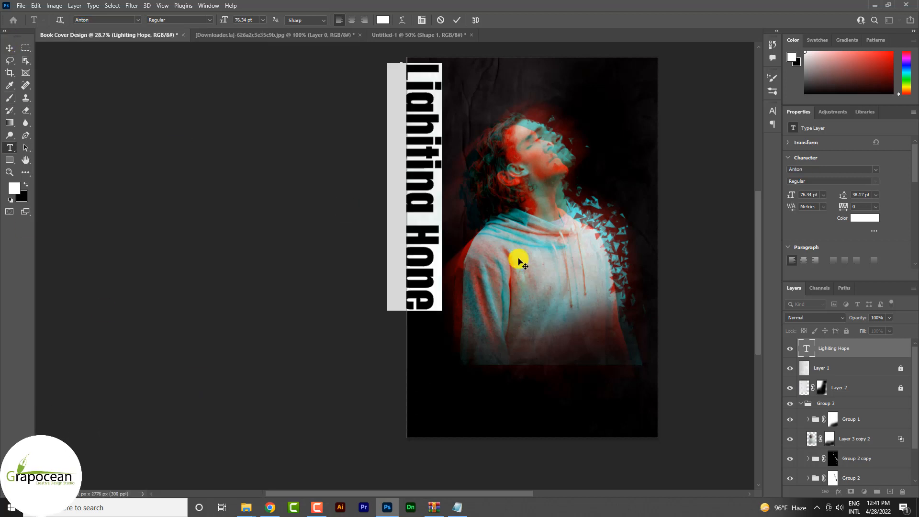
left_click(9, 48)
scroll(450, 251, "down", 3)
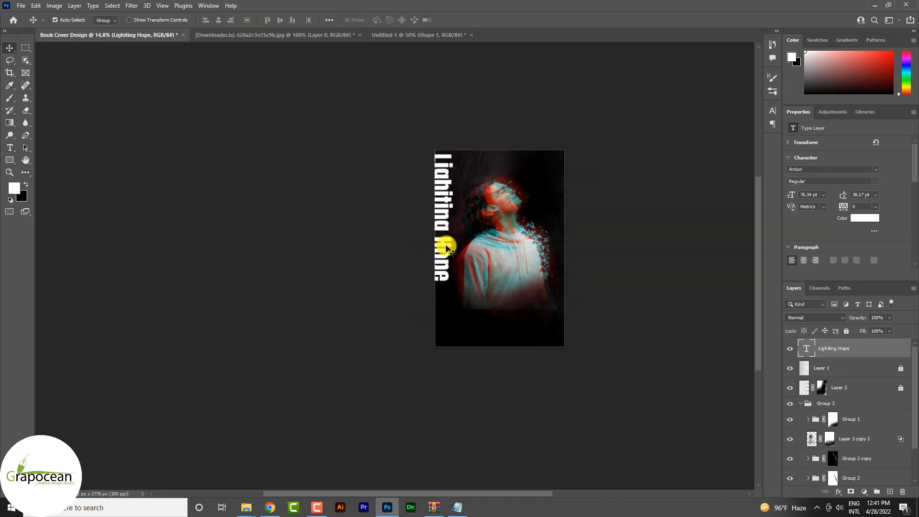
left_click_drag(448, 248, 456, 248)
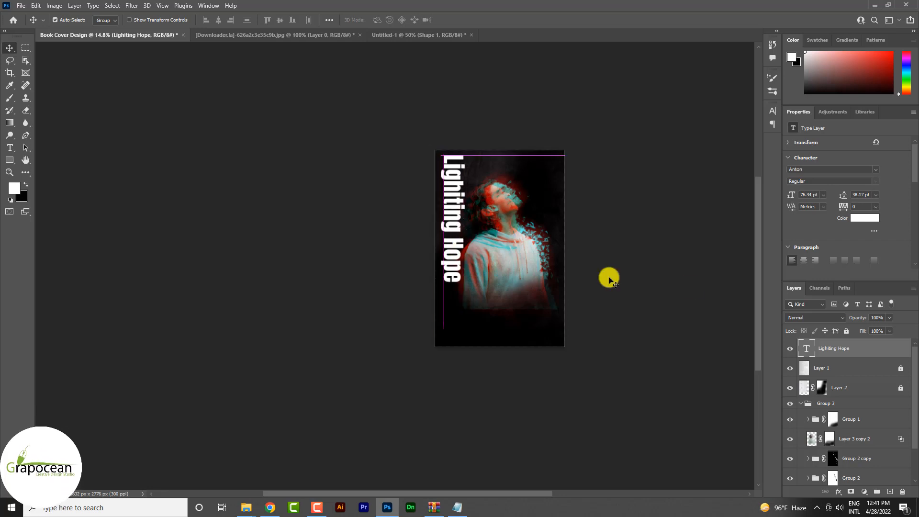
scroll(545, 216, "up", 5)
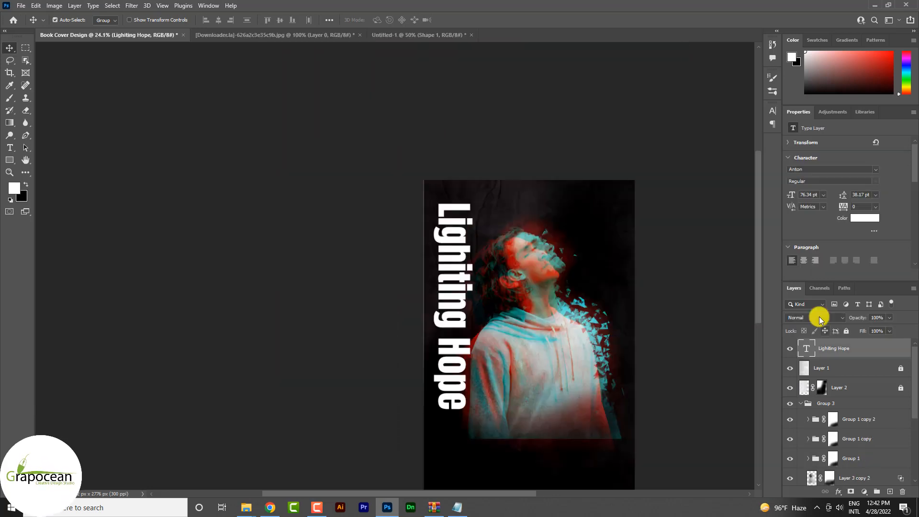
Set the title layer's blend mode to Hard Mix and move the title over the model's back and shoulder
left_click(819, 318)
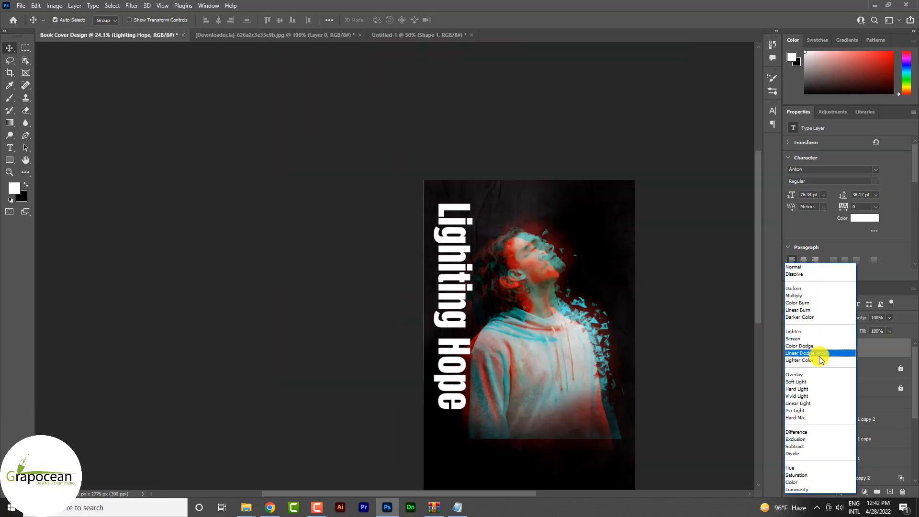
left_click(828, 417)
mouse_move(479, 312)
left_mouse_down()
mouse_move(617, 309)
mouse_move(553, 300)
mouse_move(576, 303)
mouse_move(472, 308)
mouse_move(484, 308)
mouse_move(475, 328)
left_mouse_up()
scroll(550, 385, "down", 3)
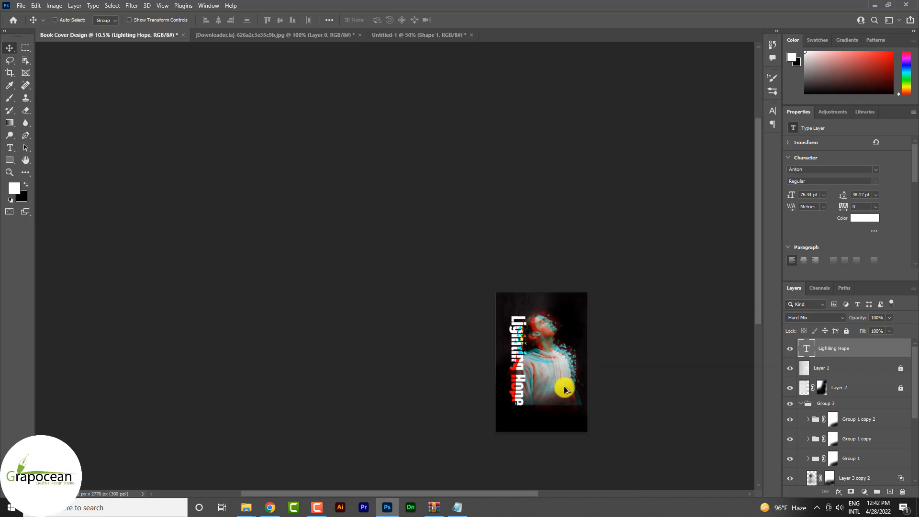
scroll(557, 390, "up", 5)
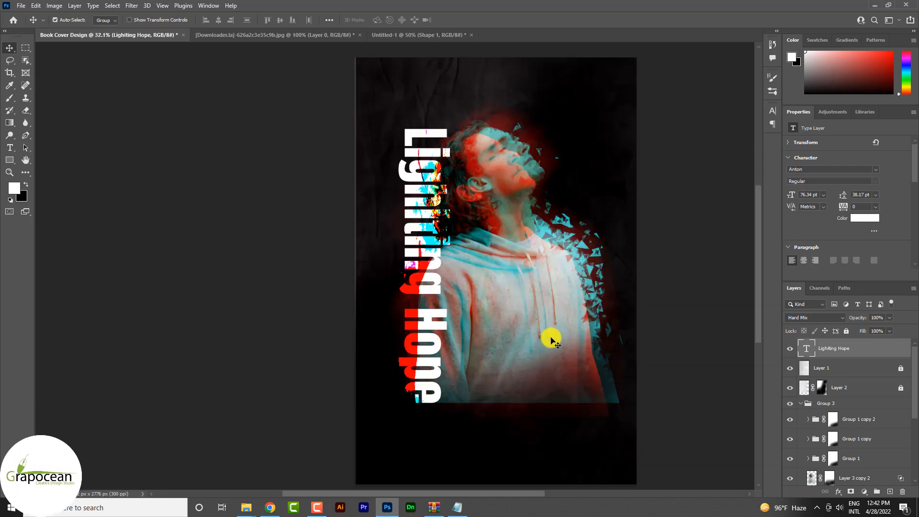
Draw a white horizontal line 1080 px long and 1 px thick above the title and shift it left to X 222 px
right_click(9, 160)
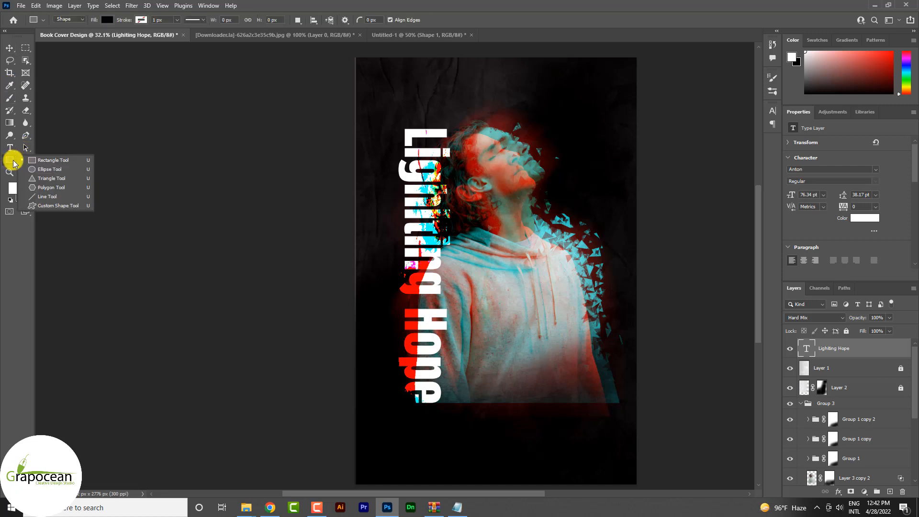
left_click(45, 197)
left_click_drag(557, 87, 556, 85)
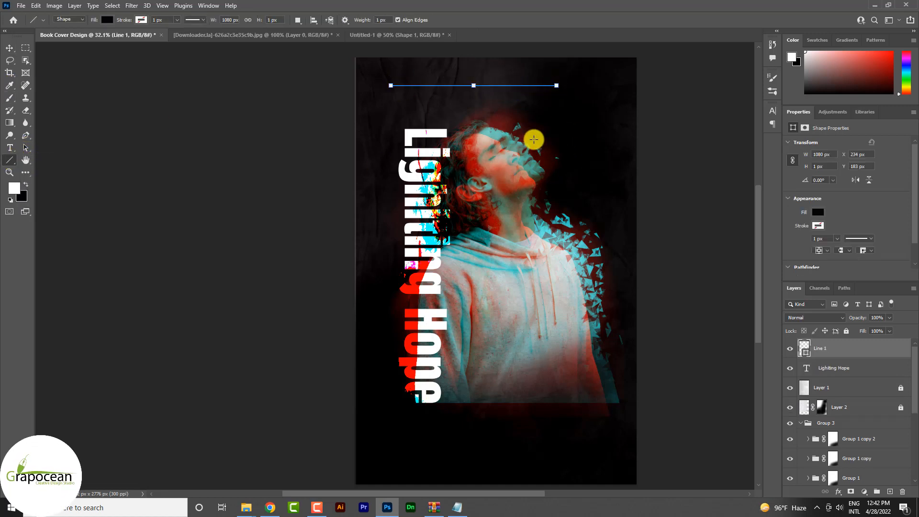
left_click(106, 19)
left_click(10, 48)
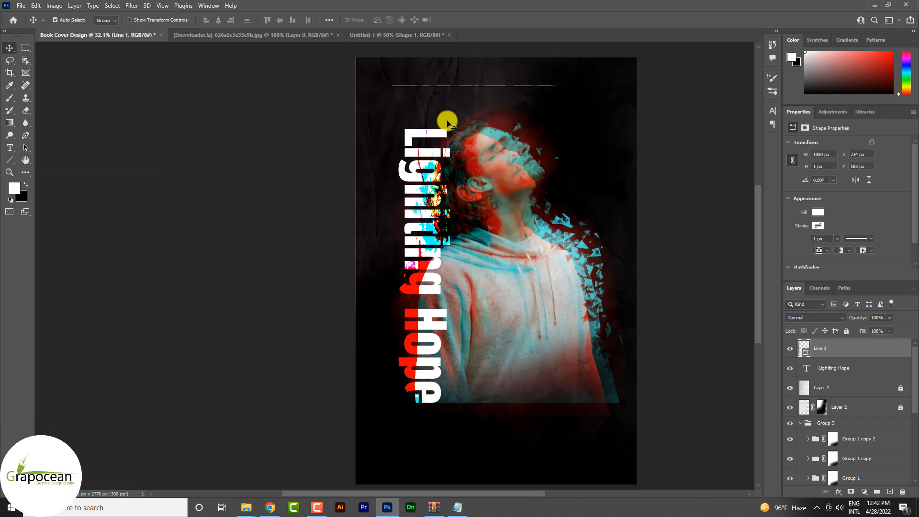
scroll(471, 94, "up", 5)
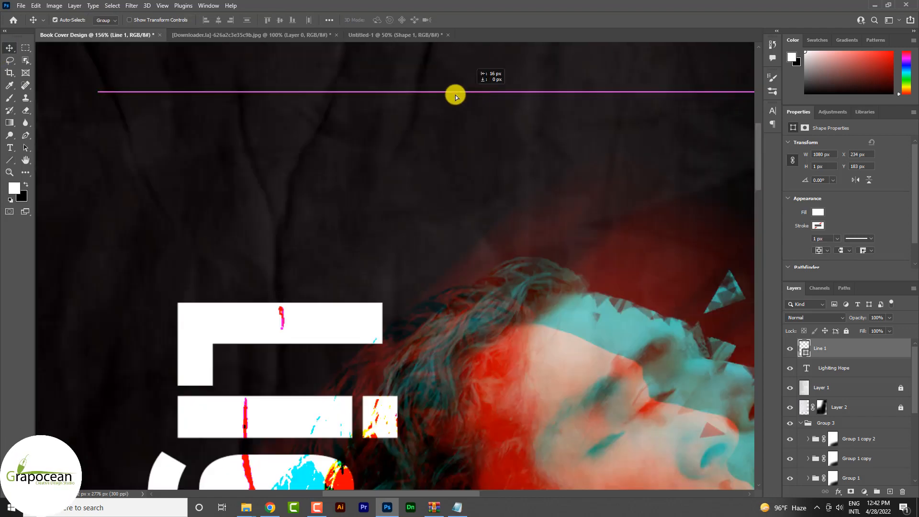
left_click_drag(466, 94, 466, 94)
scroll(396, 119, "down", 5)
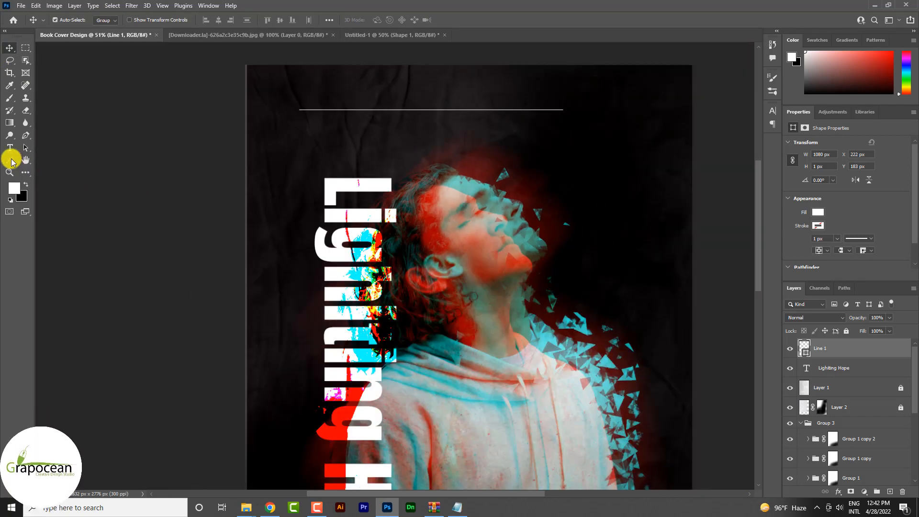
Add a text layer reading "book cover" near the right end of the horizontal line
left_click(10, 148)
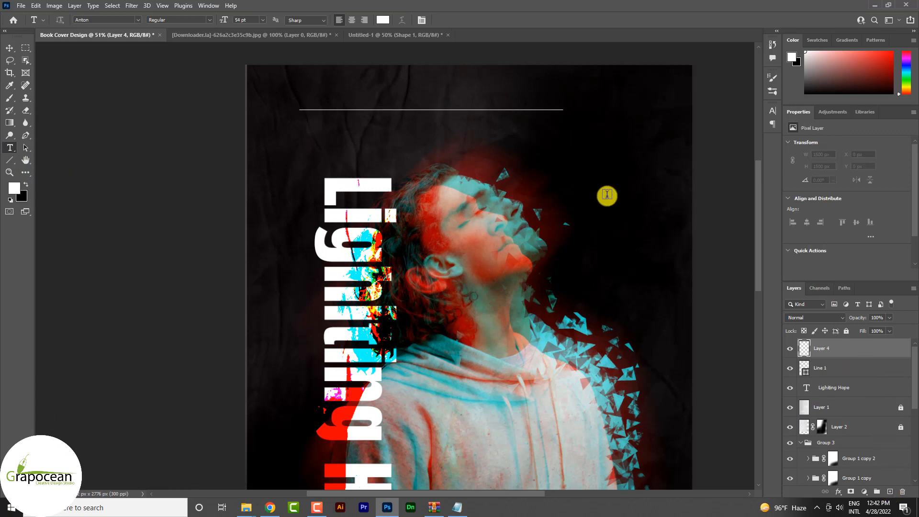
left_click(584, 158)
type("book")
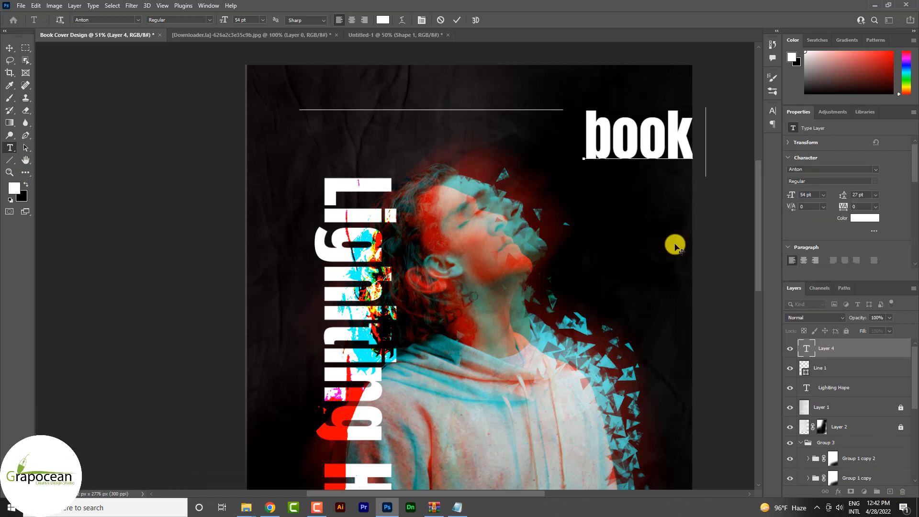
key("ctrl+minus")
key("ctrl+minus")
key("ctrl+minus")
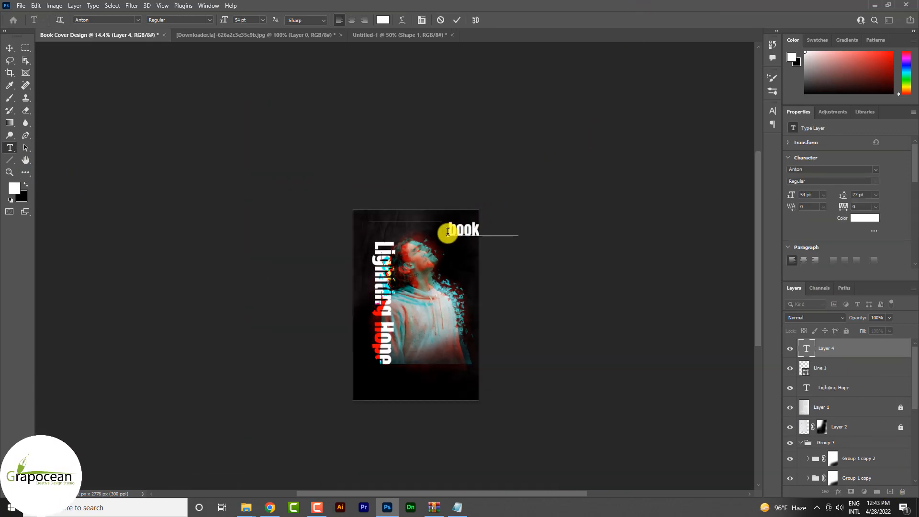
Format the "book cover" text in Roboto at 9 pt and move it level with the line, just beyond its right end
left_click_drag(447, 233, 753, 259)
left_click(138, 19)
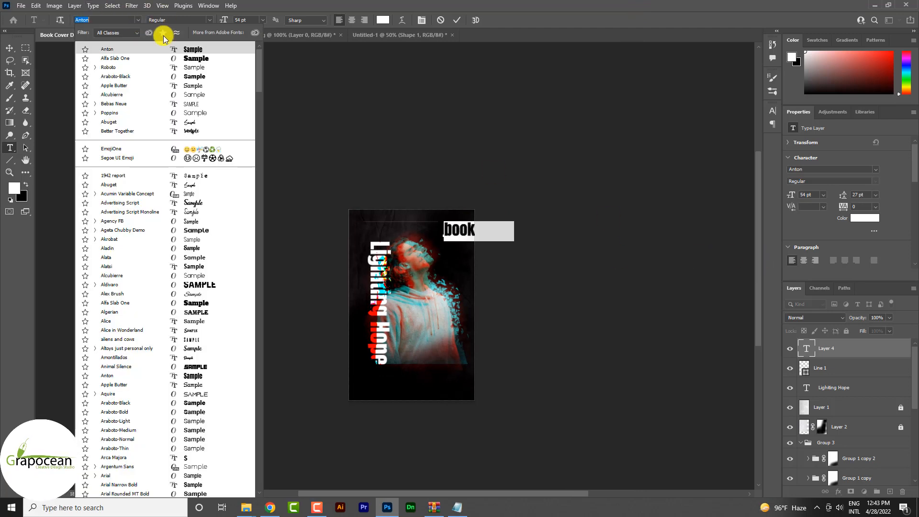
left_click(204, 65)
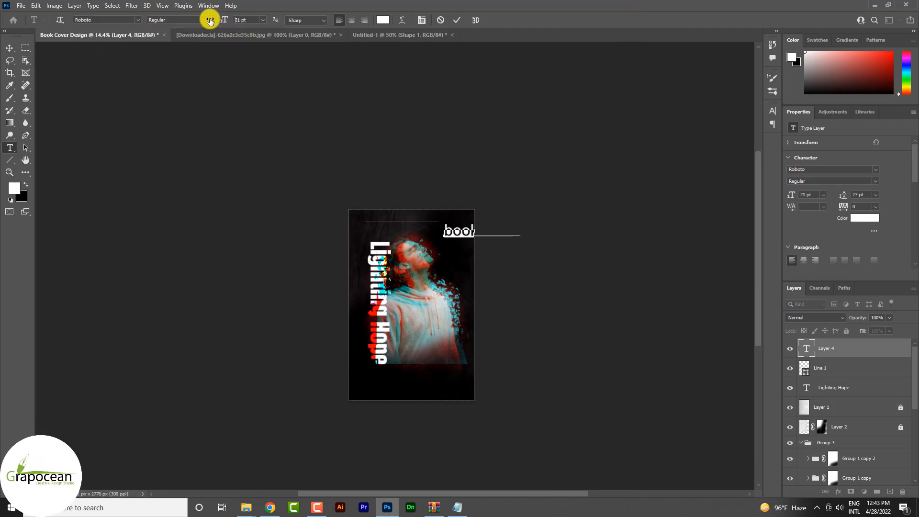
left_click_drag(209, 21, 221, 22)
scroll(434, 235, "up", 6)
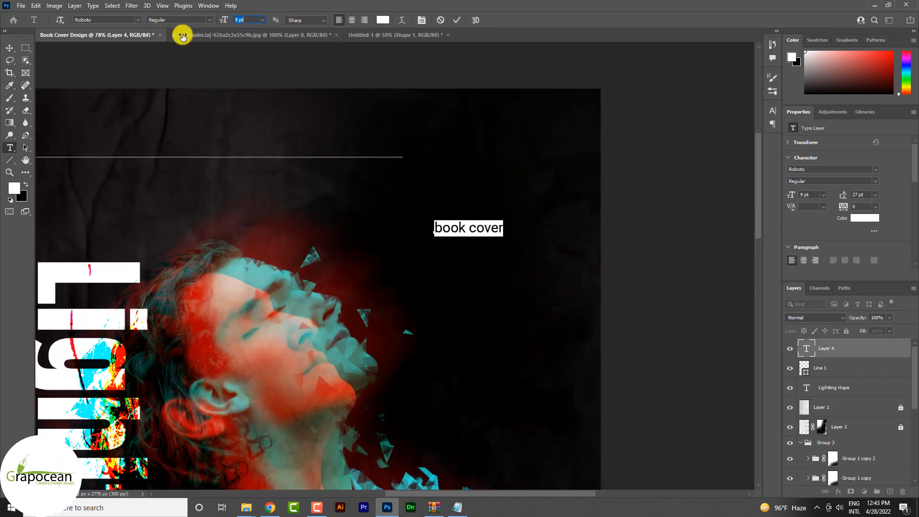
left_click(10, 47)
left_click_drag(484, 228, 475, 158)
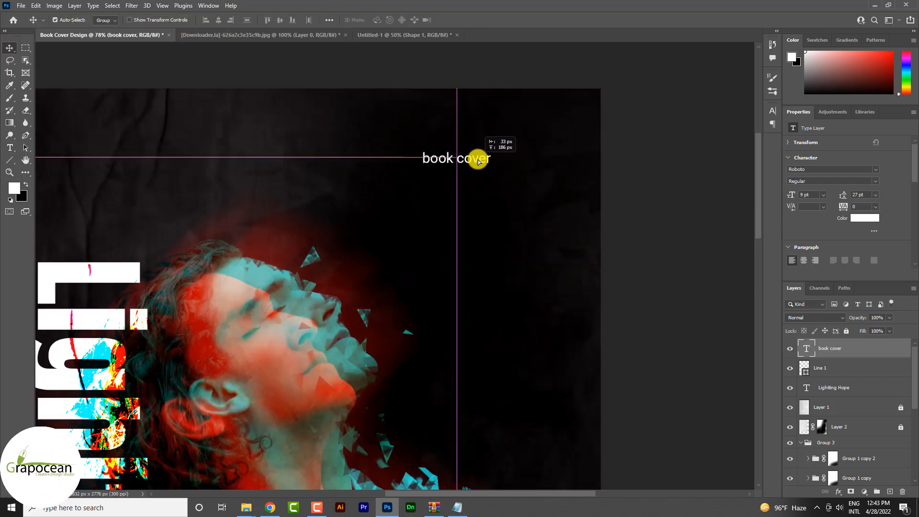
Add a text layer reading "Book Cover Design" just below the horizontal line
scroll(656, 245, "down", 3)
scroll(657, 246, "down", 6)
scroll(644, 250, "down", 3)
left_click(419, 271, "ctrl")
scroll(418, 270, "up", 1)
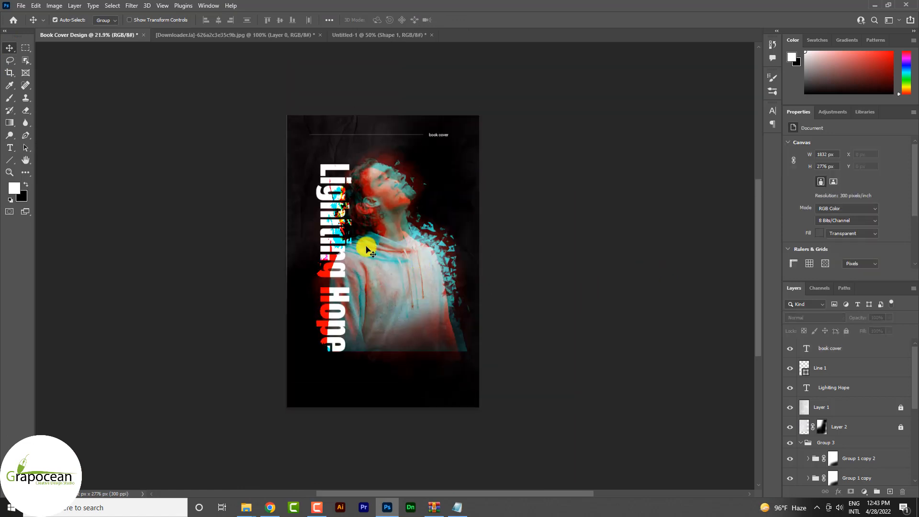
scroll(436, 136, "up", 3)
scroll(436, 136, "up", 3)
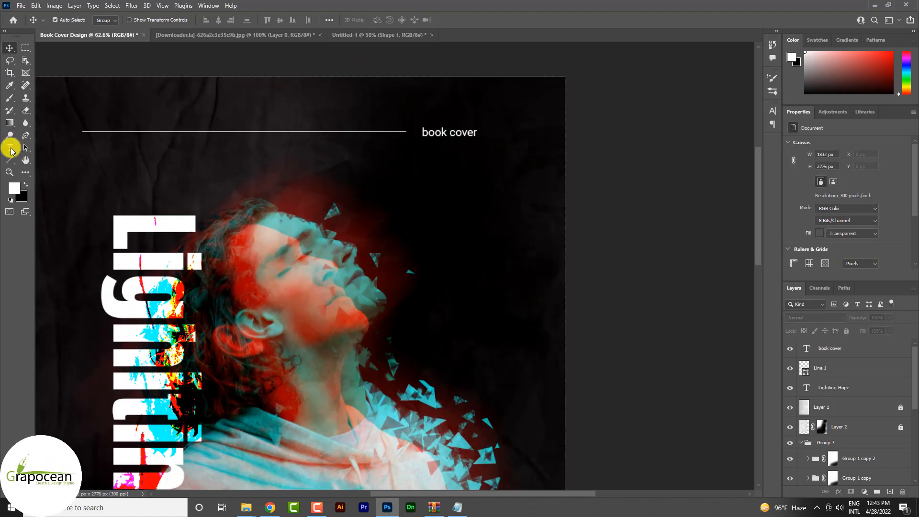
left_click(10, 148)
left_click(856, 348)
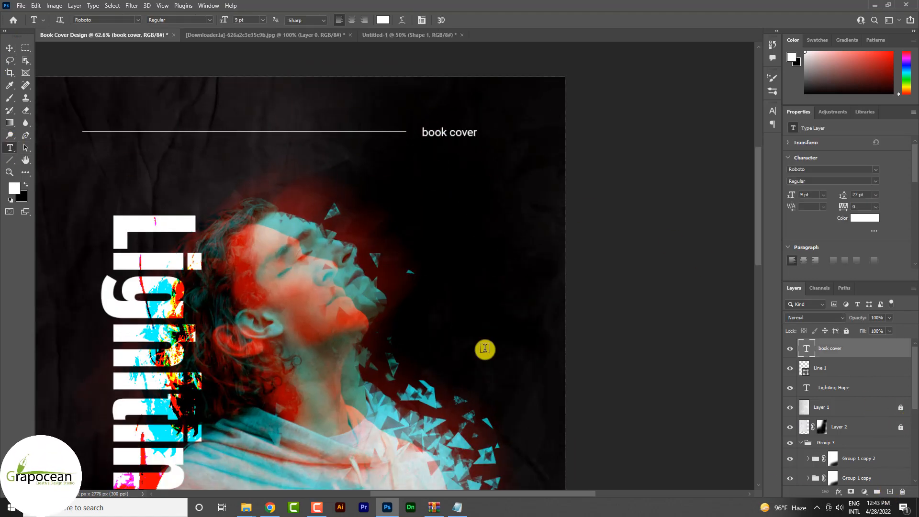
left_click(294, 171)
key("BackSpace")
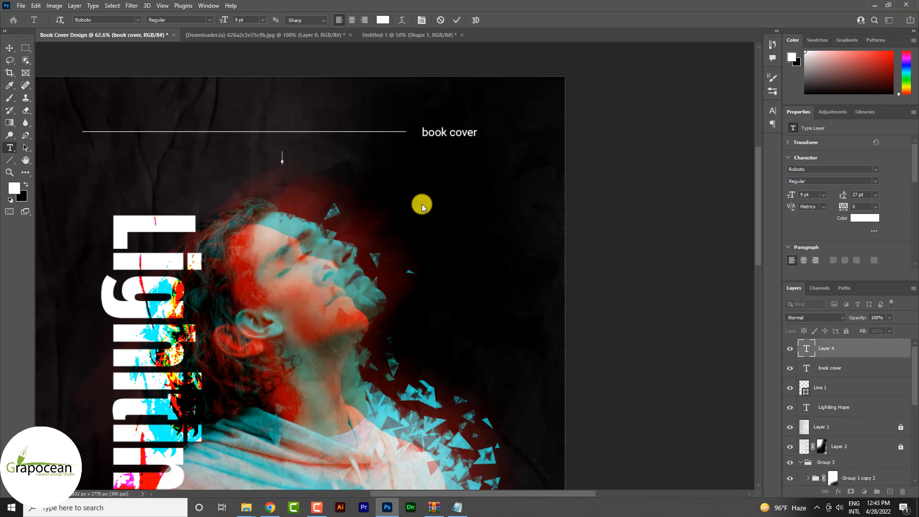
type("Boo k CO")
key("BackSpace")
key("BackSpace")
key("BackSpace")
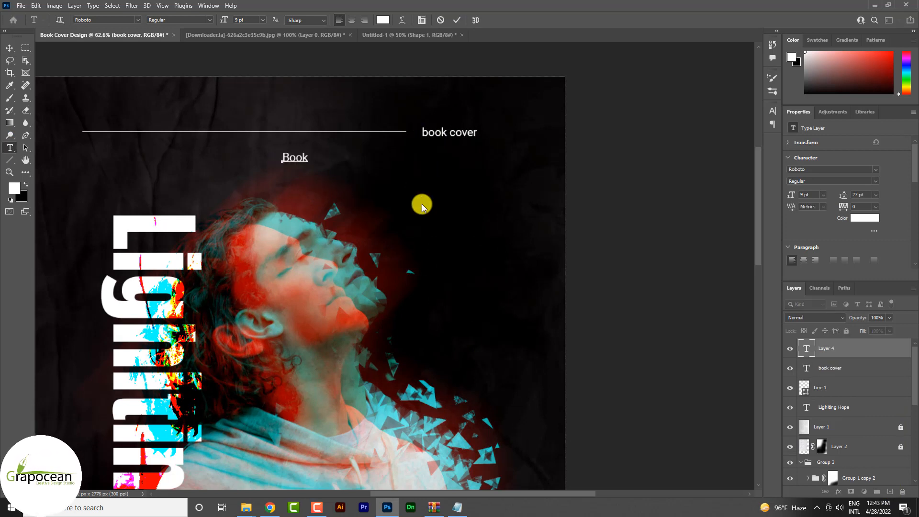
type("Cover")
type(" Desgin")
key("BackSpace")
key("BackSpace")
key("BackSpace")
key("BackSpace")
key("BackSpace")
key("BackSpace")
type("Design")
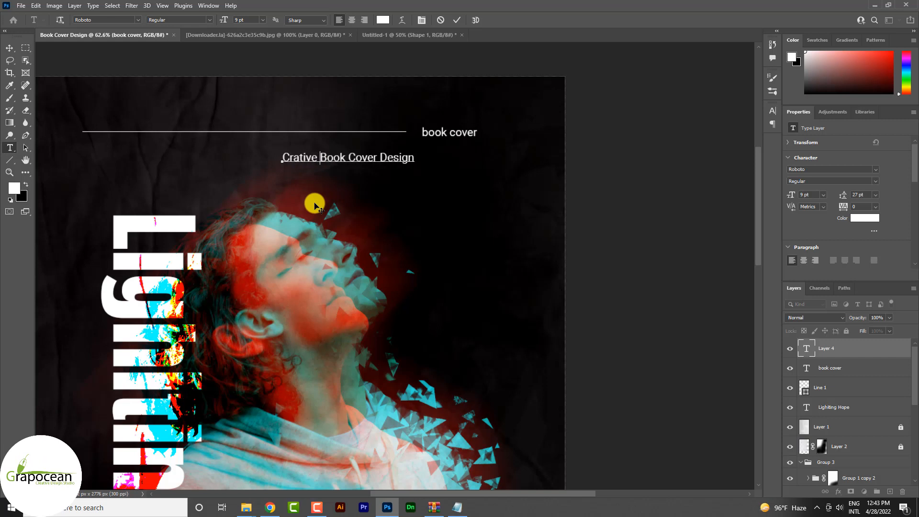
Complete the text as "Crative and Professional" on one line with "Book Cover Design" beneath it, and set its leading to Auto
type("and Professio")
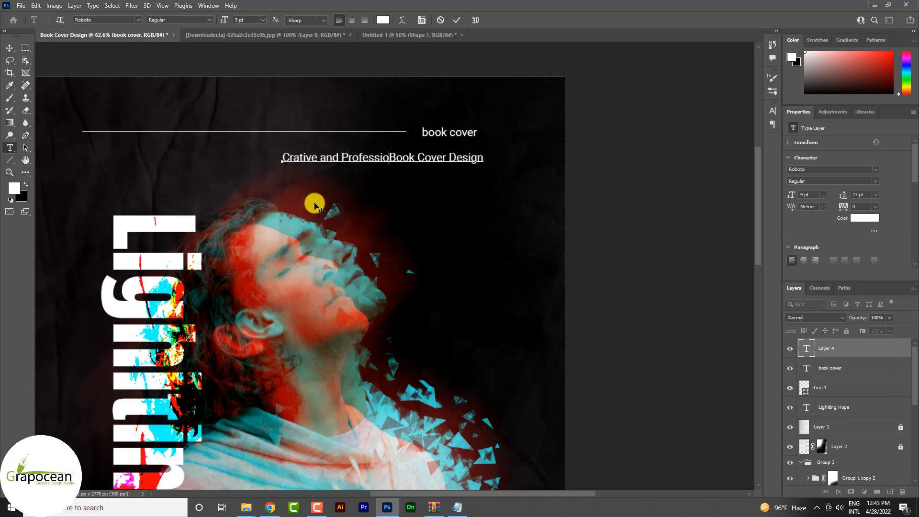
type("nal")
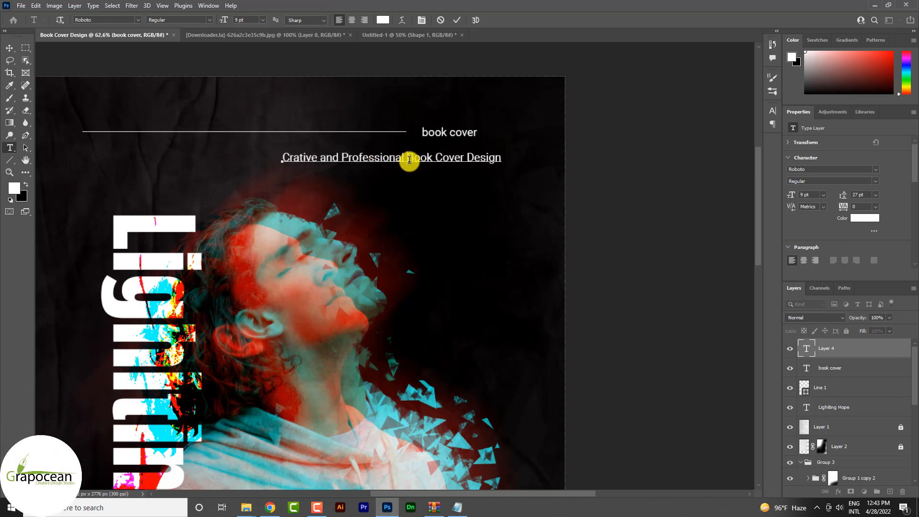
left_click_drag(378, 191, 248, 162)
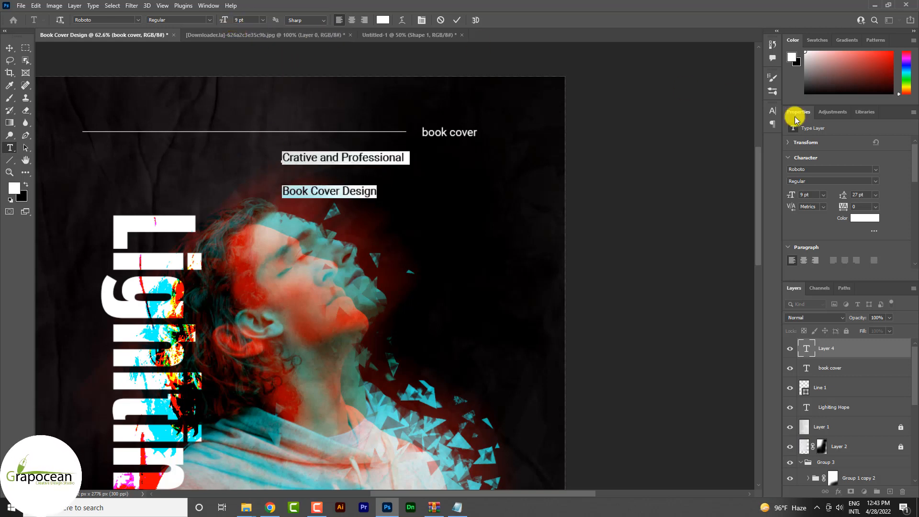
left_click(771, 110)
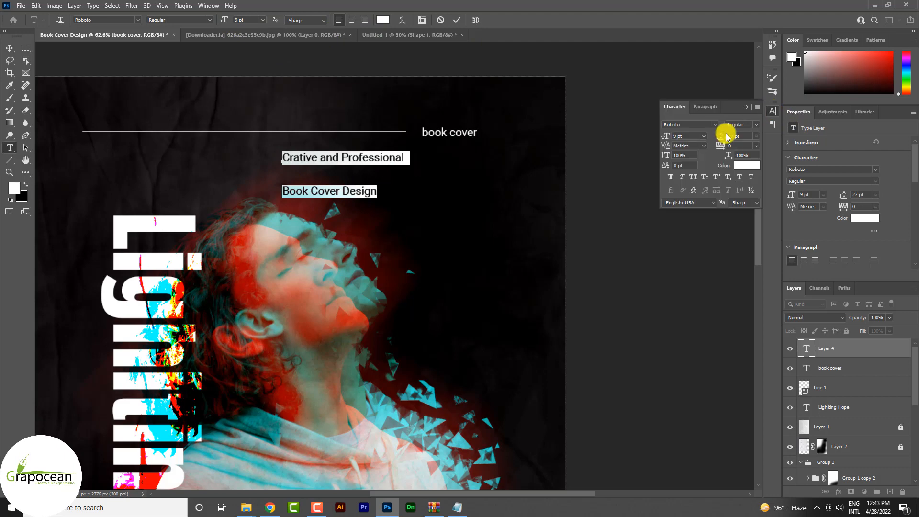
left_click_drag(722, 136, 719, 136)
left_click(755, 136)
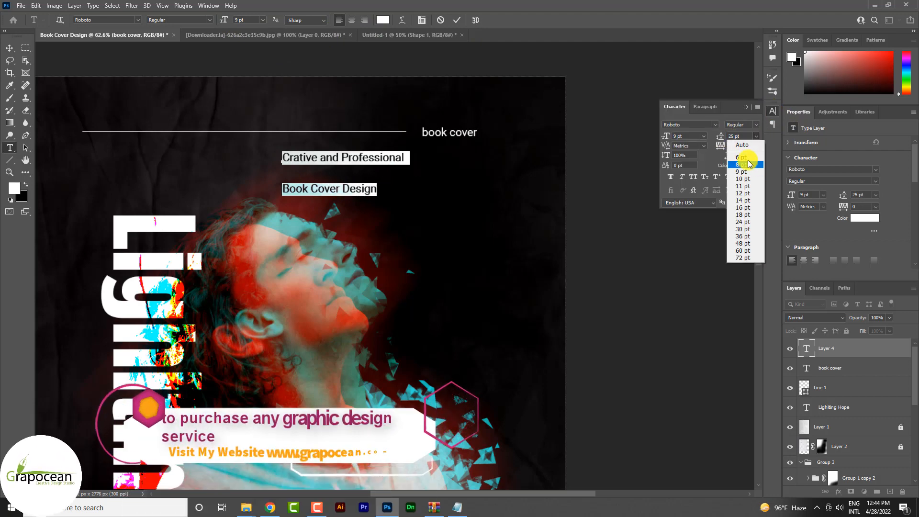
left_click(742, 145)
left_click(379, 171)
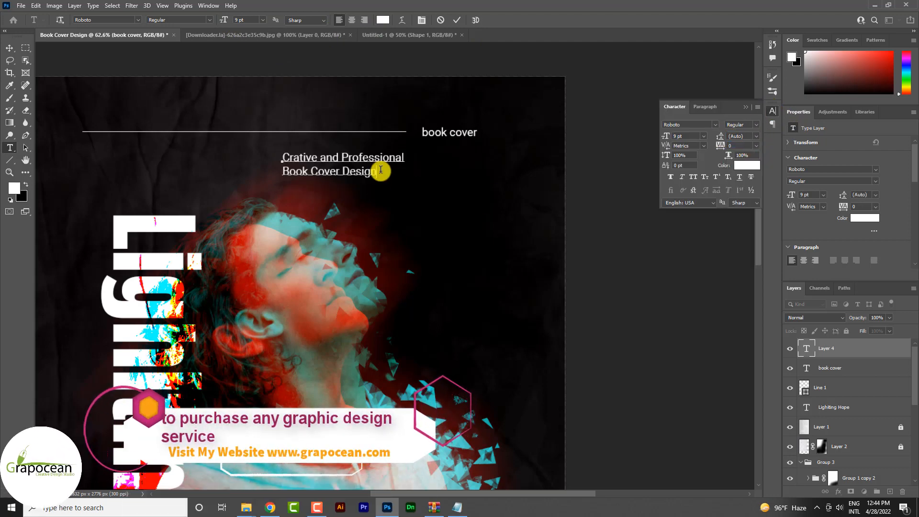
Set the two-line header text to 12 pt and move it left, beneath the horizontal line and above the title
left_click_drag(457, 190, 229, 131)
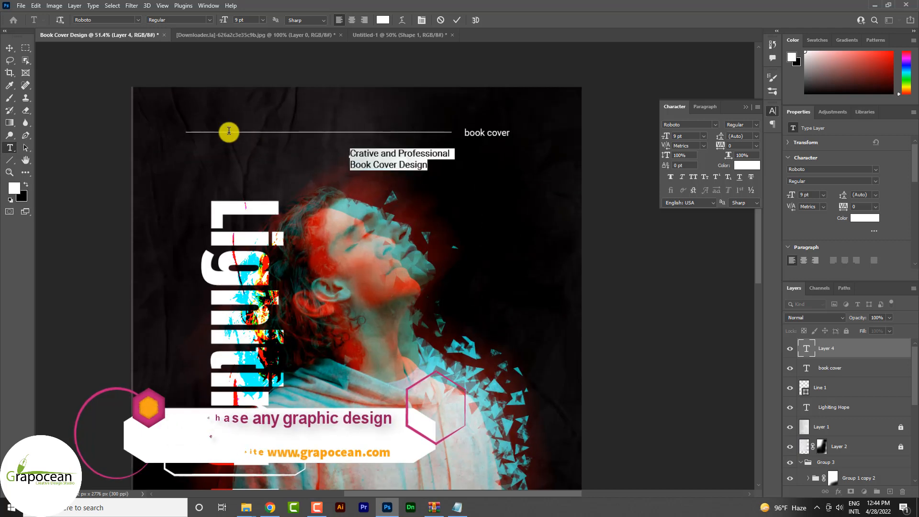
left_click(264, 20)
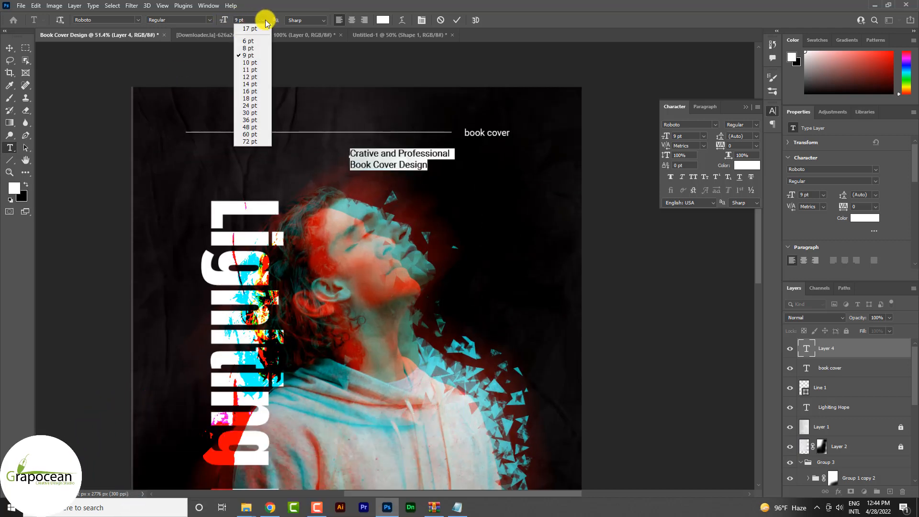
left_click(255, 77)
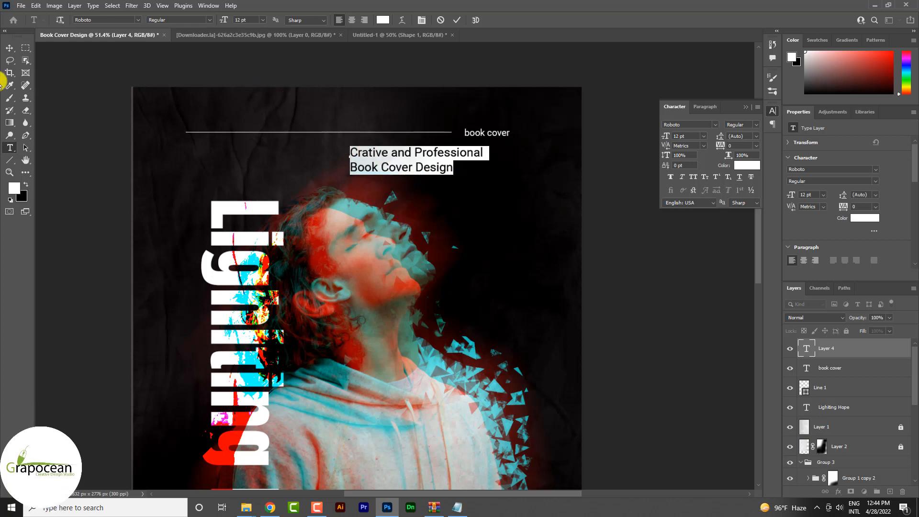
left_click(10, 48)
left_click_drag(382, 157, 280, 163)
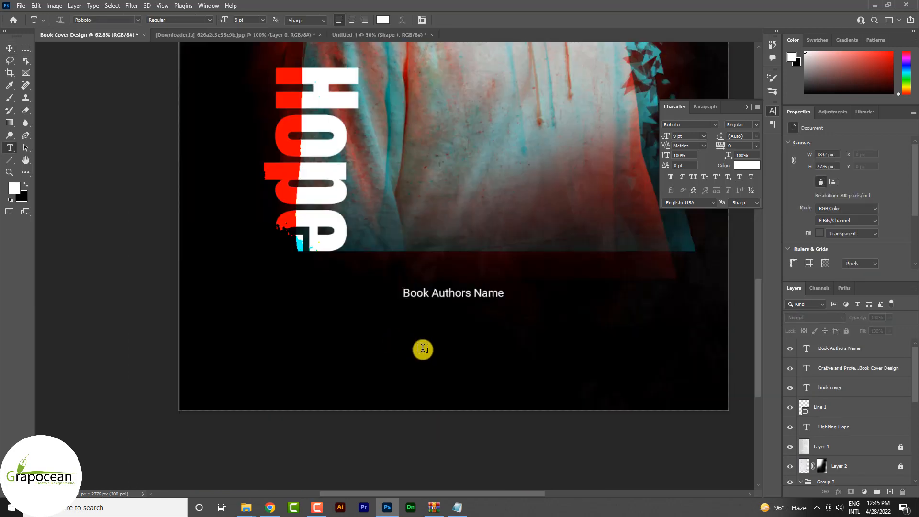
Add a text layer with the author's name below the "Book Authors Name" label
left_click(423, 345)
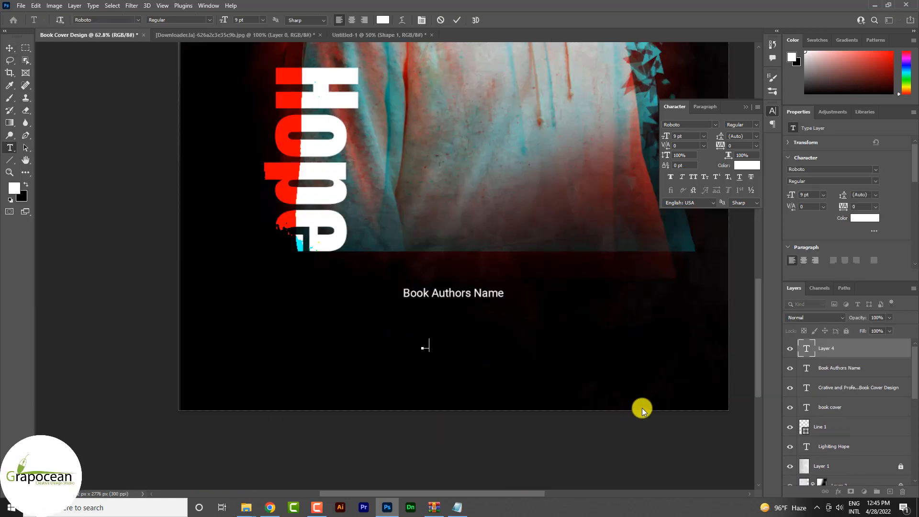
type("Smeth BRai")
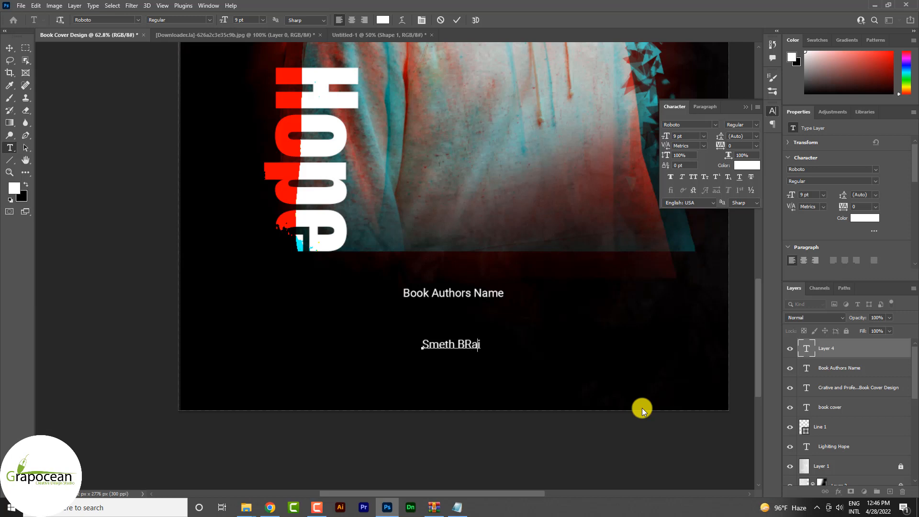
key("BackSpace")
key("BackSpace")
key("BackSpace")
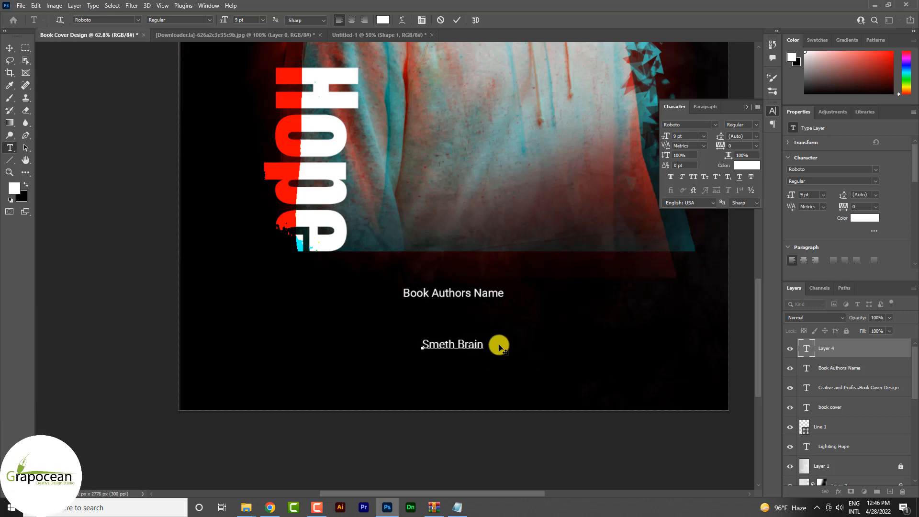
Format the author's name in the Anton font at 26 pt
left_click_drag(485, 346, 416, 342)
left_click(138, 20)
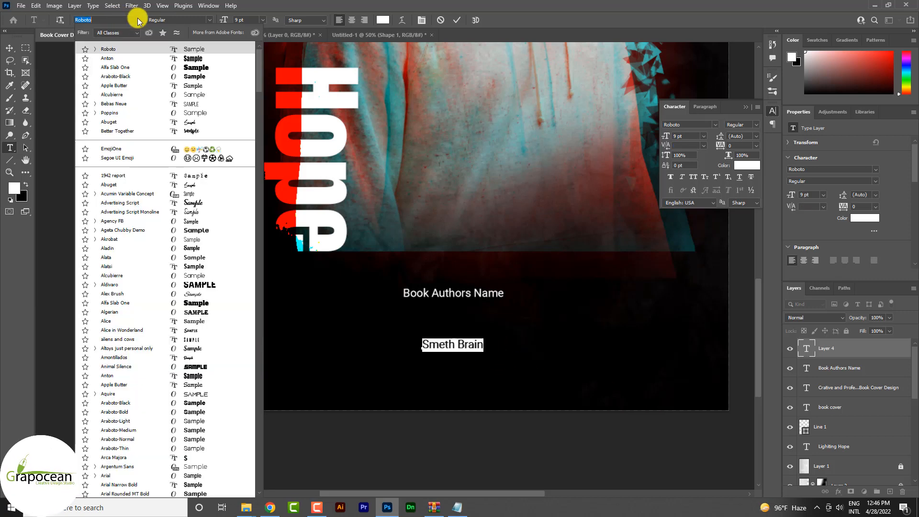
left_click(177, 59)
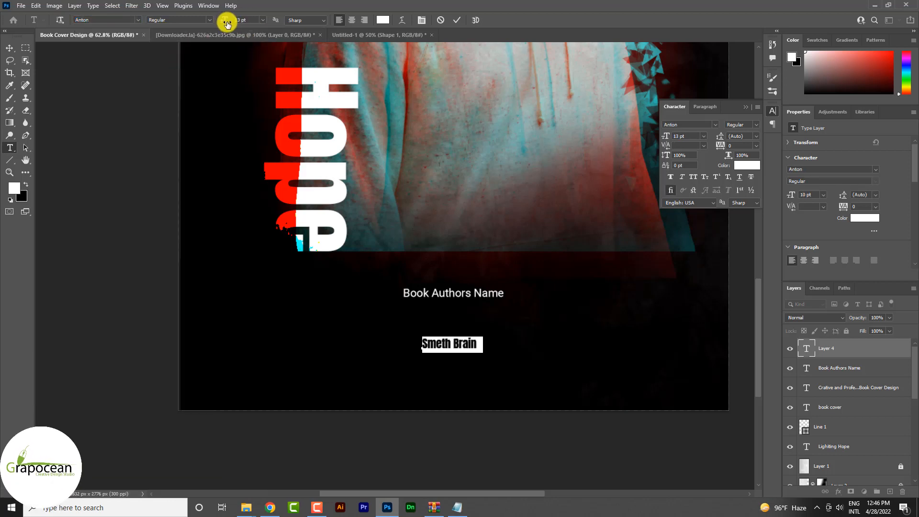
left_click_drag(225, 20, 233, 23)
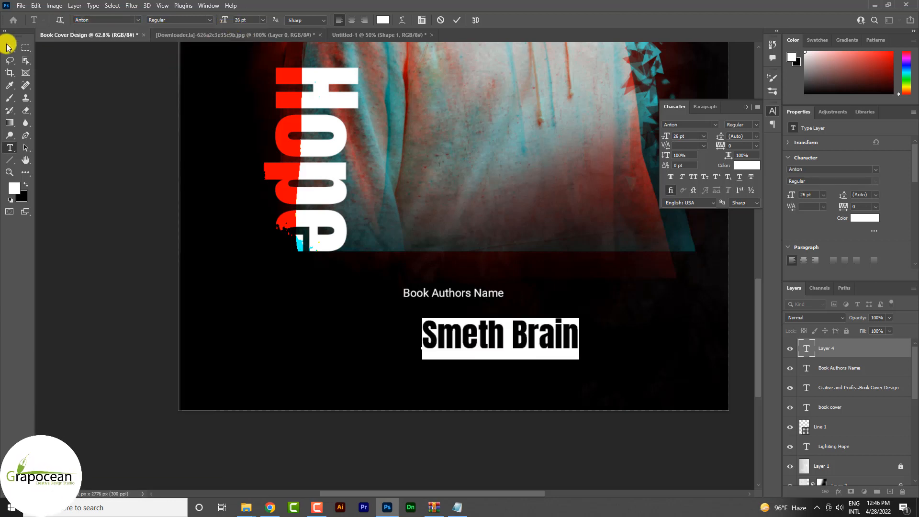
Move the author's name so it sits centered directly beneath the "Book Authors Name" label
left_click(9, 47)
left_click_drag(469, 346, 422, 329)
left_click(474, 433)
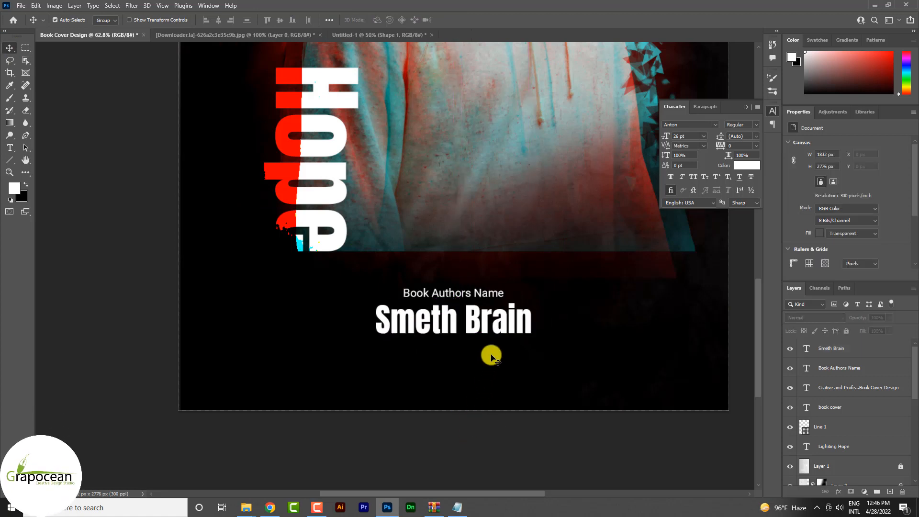
Change the author's name to the Abuget font at 38 pt and nudge it slightly lower beneath its label
scroll(506, 350, "down", 6)
scroll(533, 362, "up", 4)
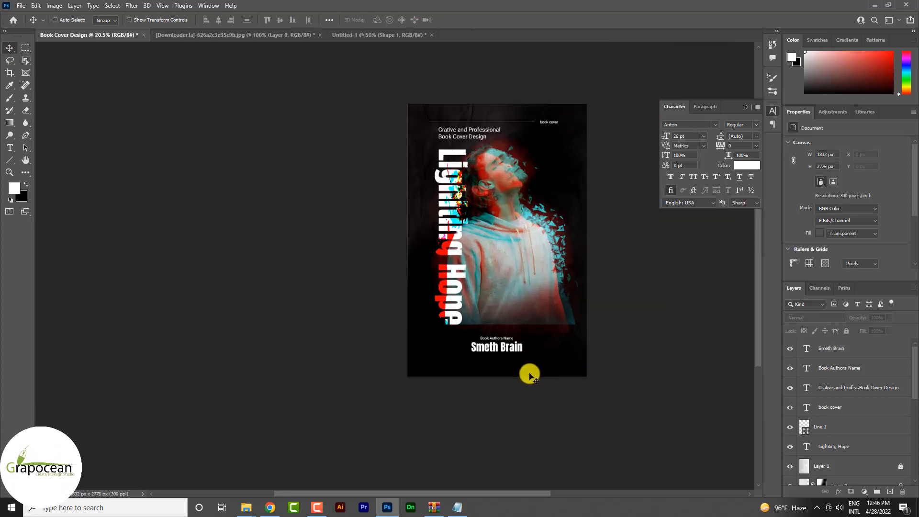
scroll(506, 367, "up", 15)
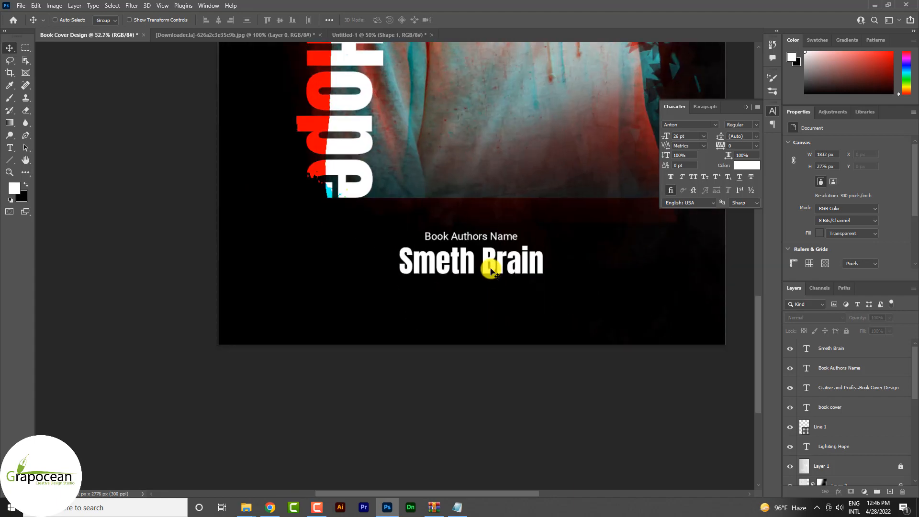
scroll(553, 267, "down", 10)
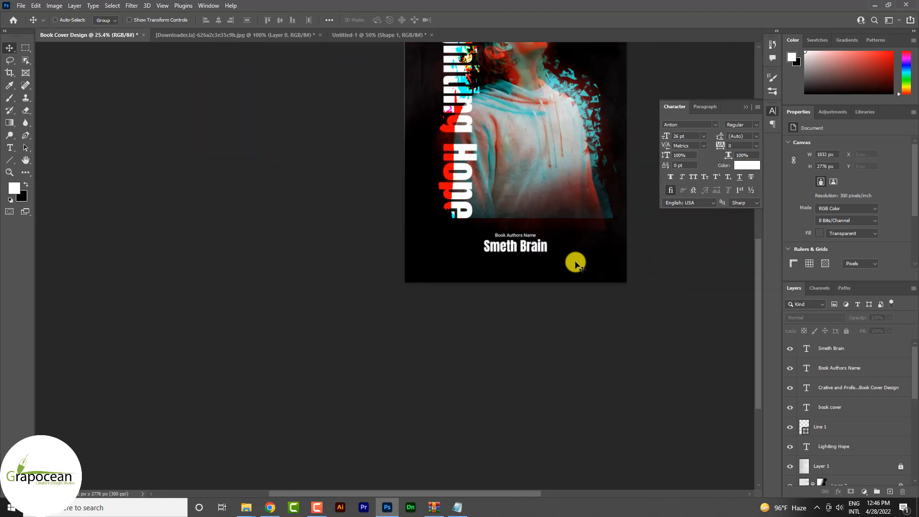
scroll(574, 263, "up", 9)
left_click(10, 147)
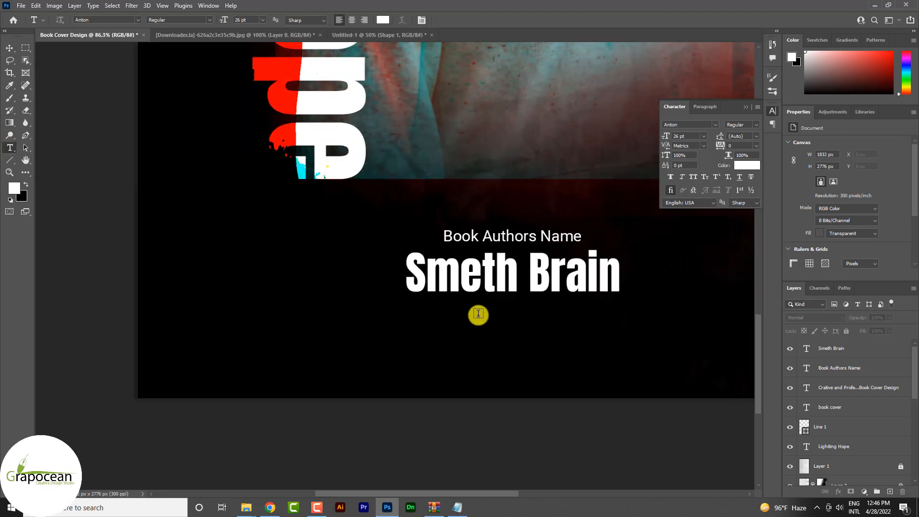
triple_click(412, 278)
left_click(135, 20)
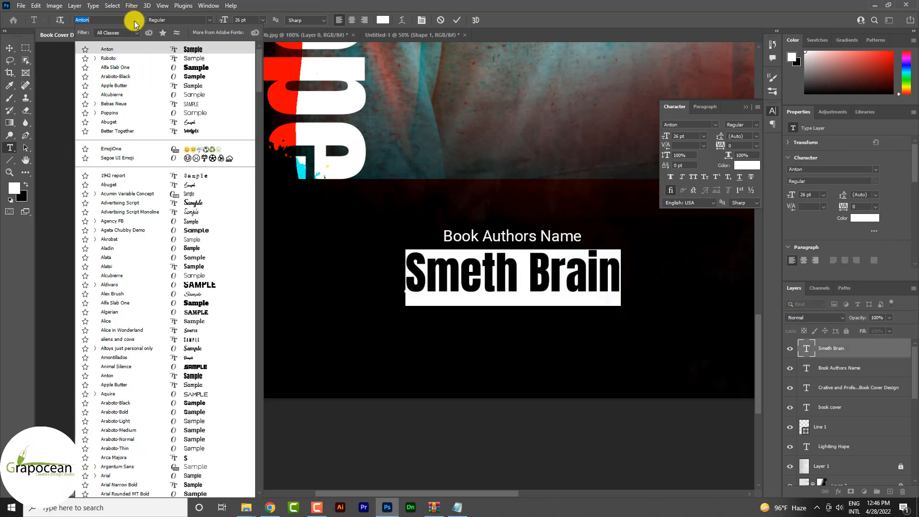
left_click(192, 121)
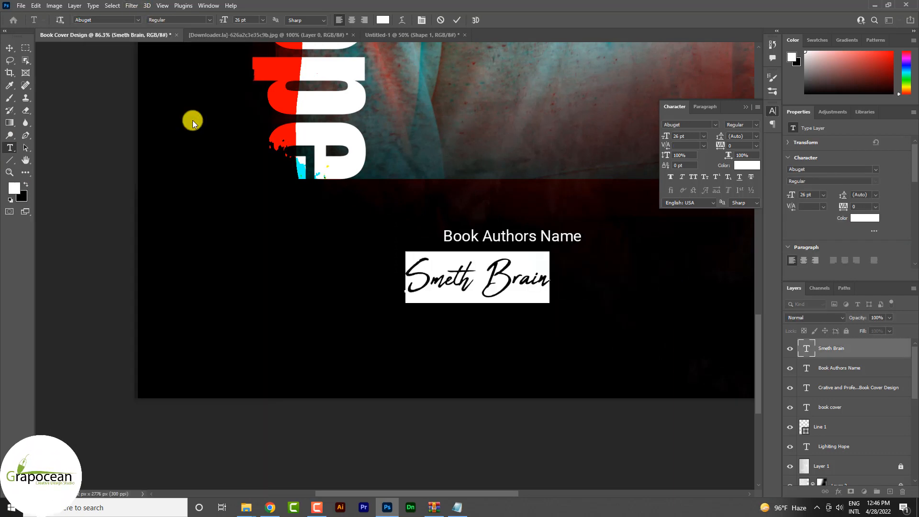
left_click_drag(223, 20, 227, 22)
left_click(10, 48)
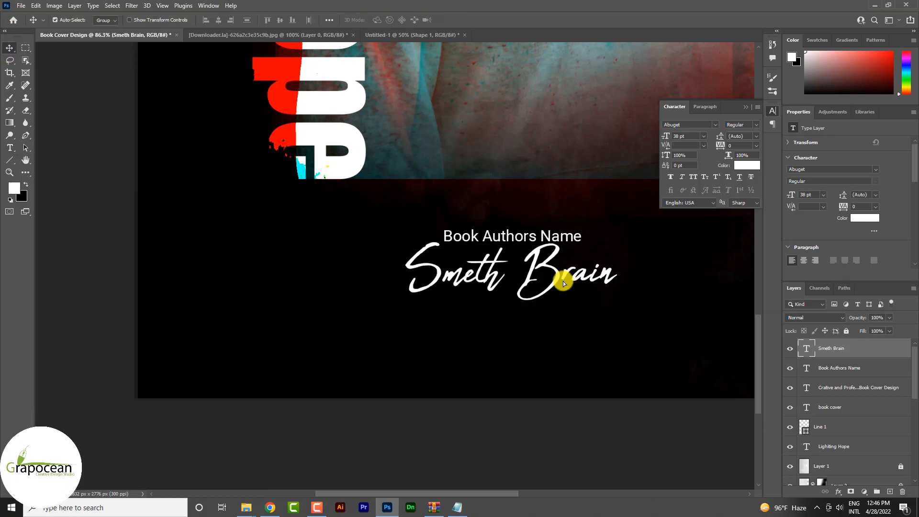
left_click_drag(563, 281, 563, 286)
Examine the whole cover, checking the header text, the vertical title and the author's name at the foot
scroll(545, 319, "down", 5)
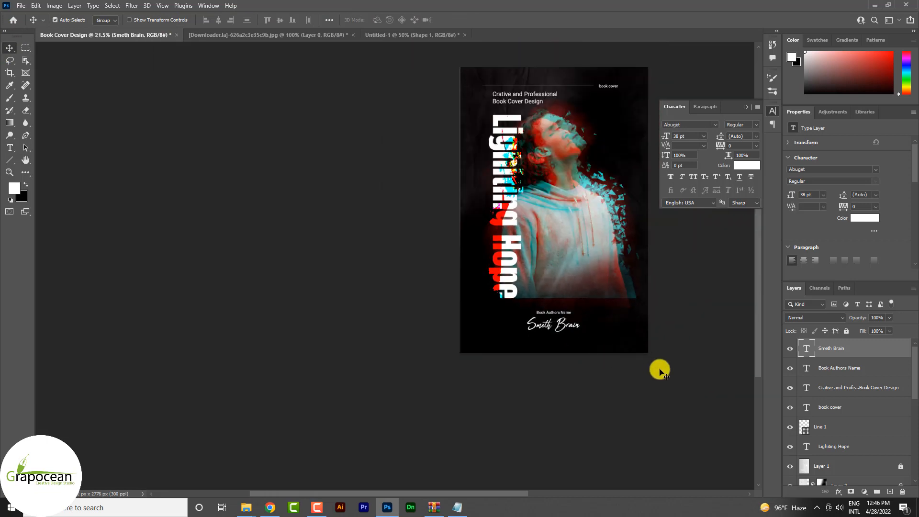
scroll(694, 357, "up", 1)
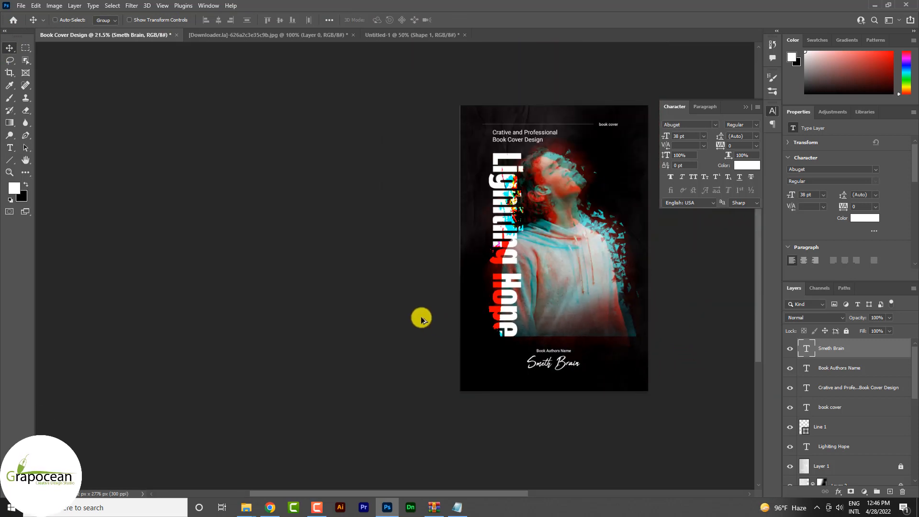
scroll(553, 282, "down", 2)
scroll(512, 170, "up", 5)
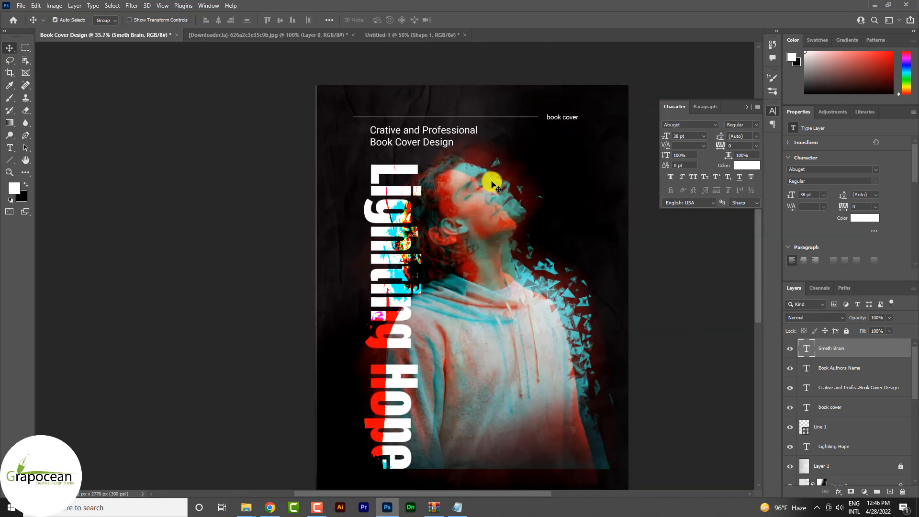
scroll(495, 201, "down", 3)
scroll(472, 240, "up", 3)
scroll(407, 153, "down", 2)
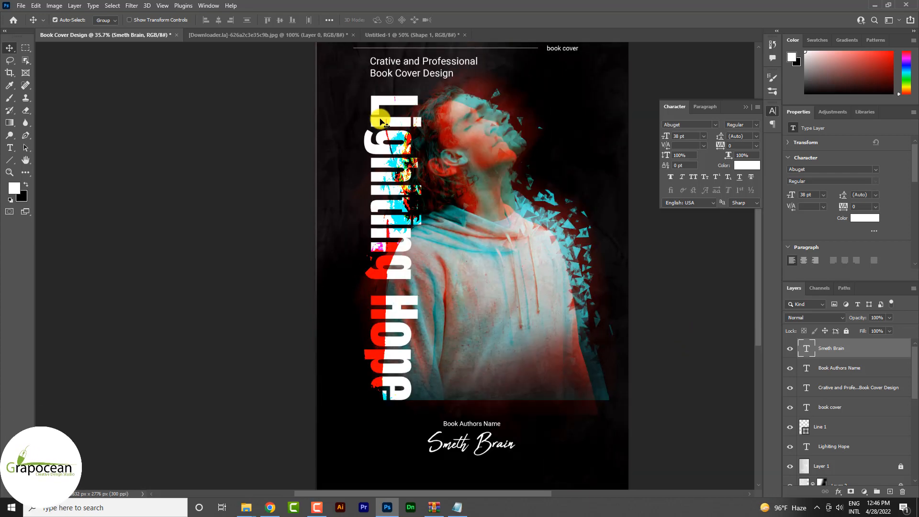
Try moving the vertical title further left on the cover and undo the move
left_click_drag(380, 119, 348, 122)
key("ctrl+z")
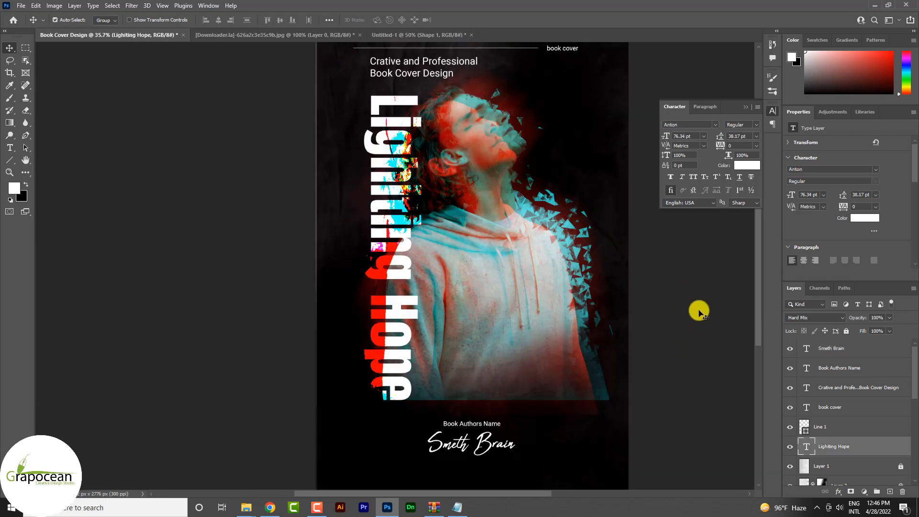
Change the two-line "Crative and Professional Book Cover Design" header to the Bold style of Roboto
left_click(698, 311)
scroll(478, 262, "down", 3)
scroll(588, 281, "up", 2)
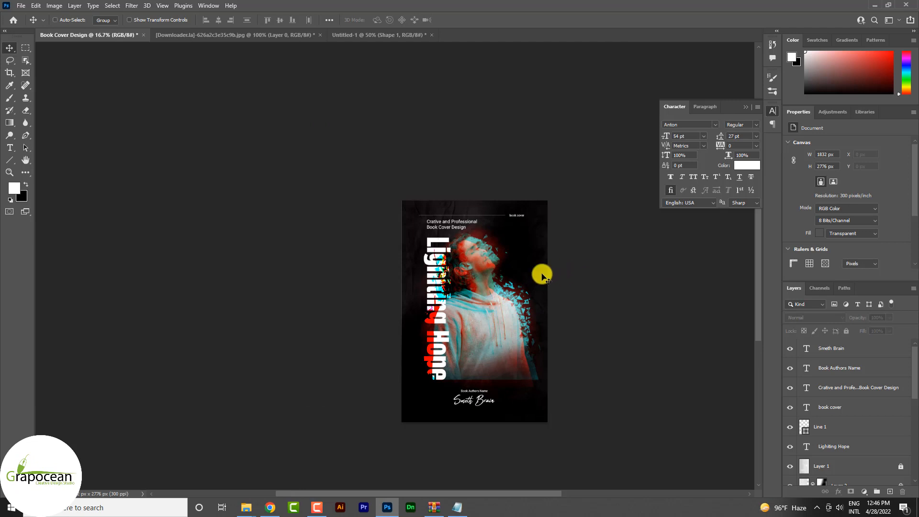
scroll(542, 276, "up", 3)
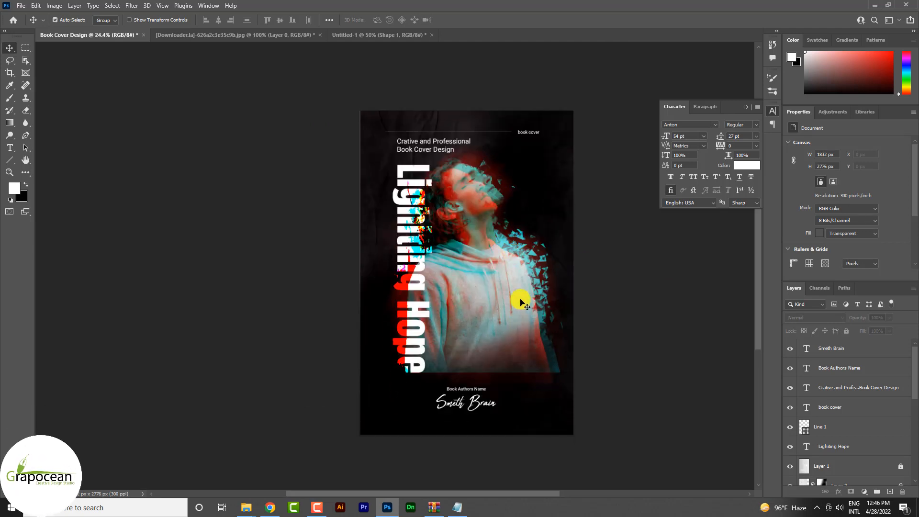
scroll(441, 143, "up", 3)
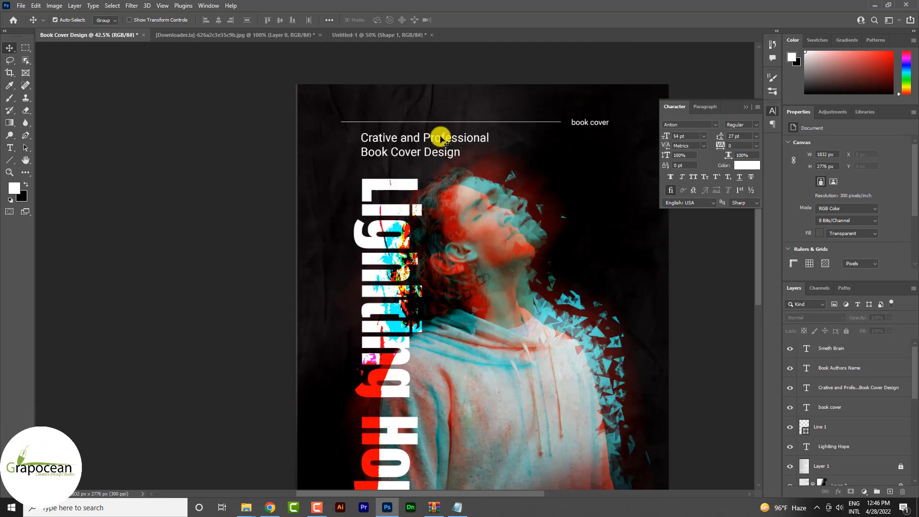
left_click_drag(437, 137, 439, 136)
scroll(363, 163, "up", 3)
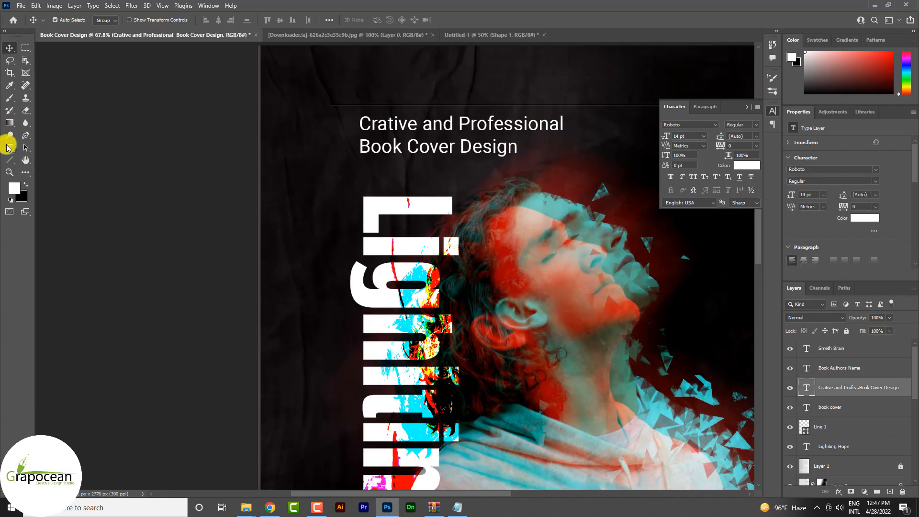
left_click(8, 146)
left_click_drag(517, 149, 266, 98)
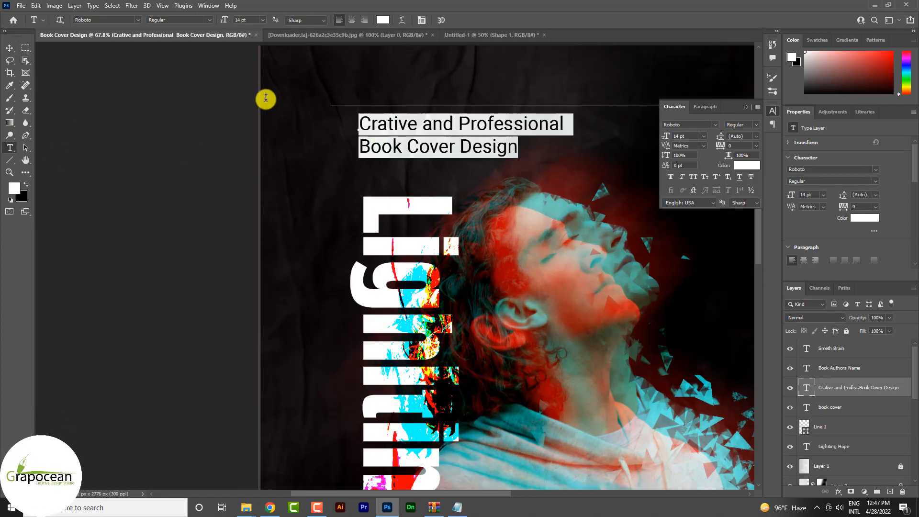
left_click(195, 22)
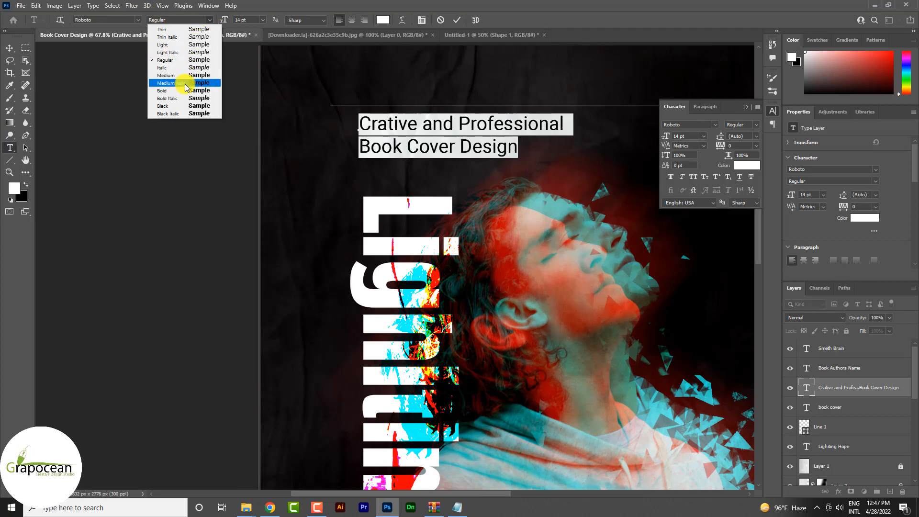
left_click(186, 90)
left_click(9, 48)
Add a layer mask to Group 3, which holds the model image
scroll(378, 230, "down", 7)
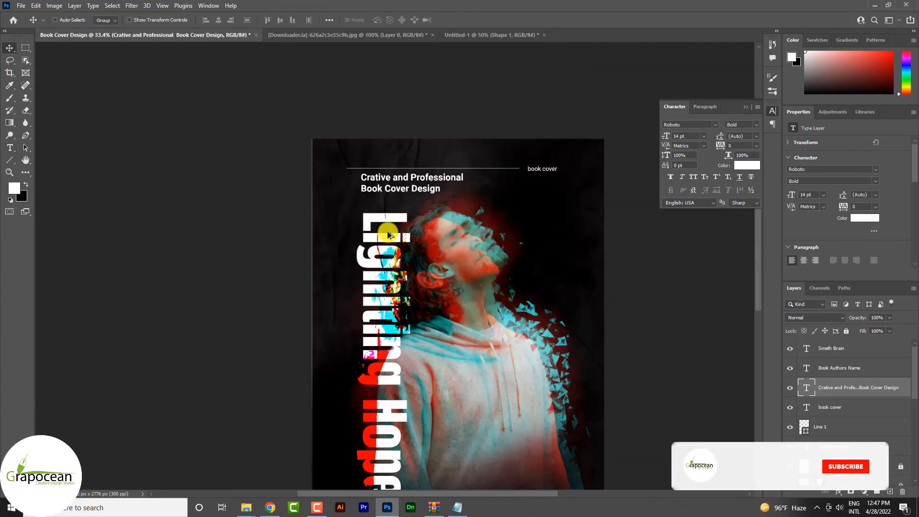
left_click(468, 265)
scroll(469, 265, "down", 2)
left_click(851, 492)
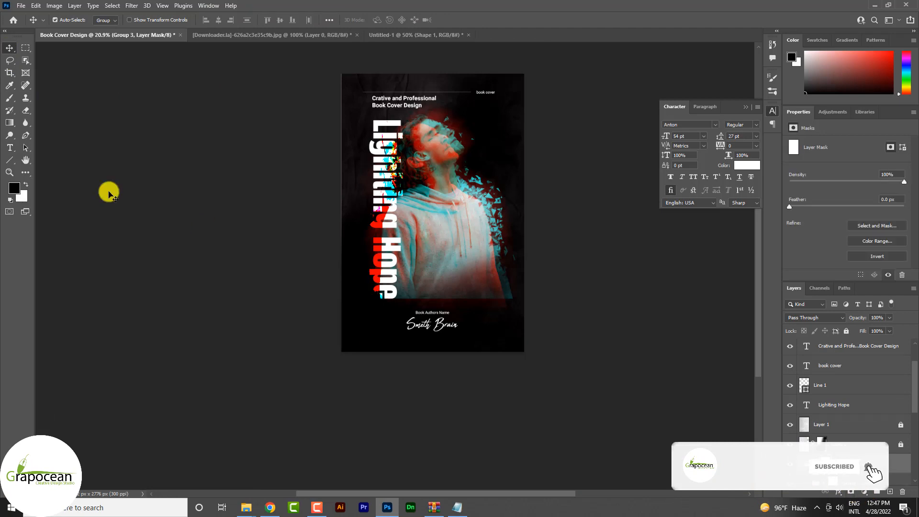
Try fading the model's lower edge with a linear gradient on the Group 3 mask and undo it
key("x")
left_click(10, 123)
left_click_drag(455, 309, 445, 240)
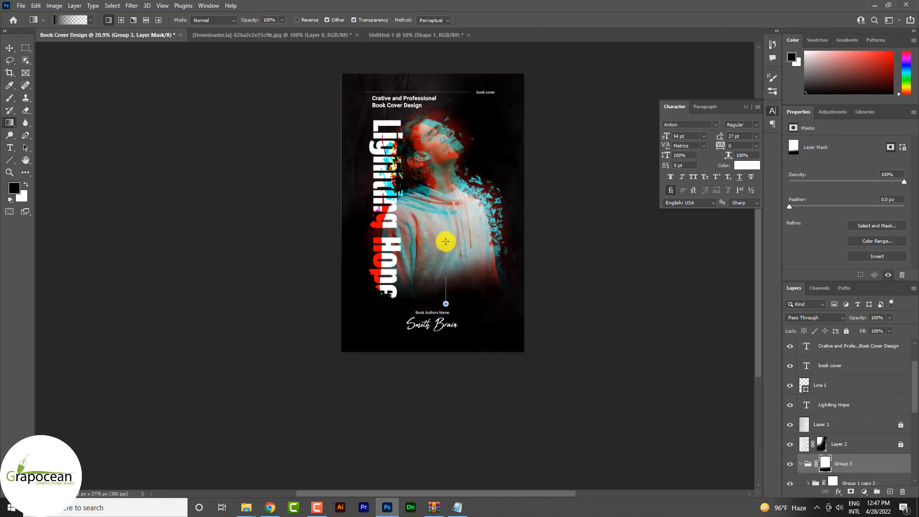
key("ctrl+z")
key("ctrl+z")
key("ctrl+z")
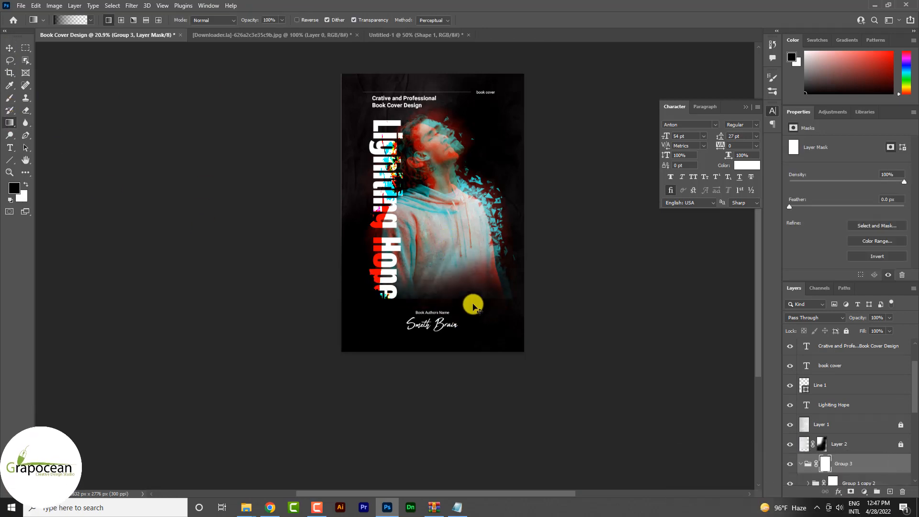
Switch to the Brush tool with a soft round tip for painting on the Group 3 mask
right_click(10, 98)
left_click(46, 99)
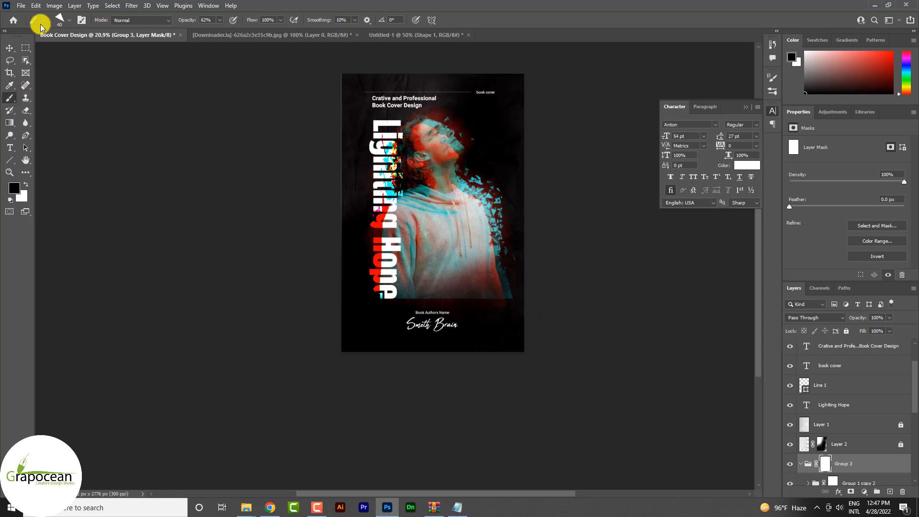
left_click(69, 19)
scroll(80, 142, "up", 3)
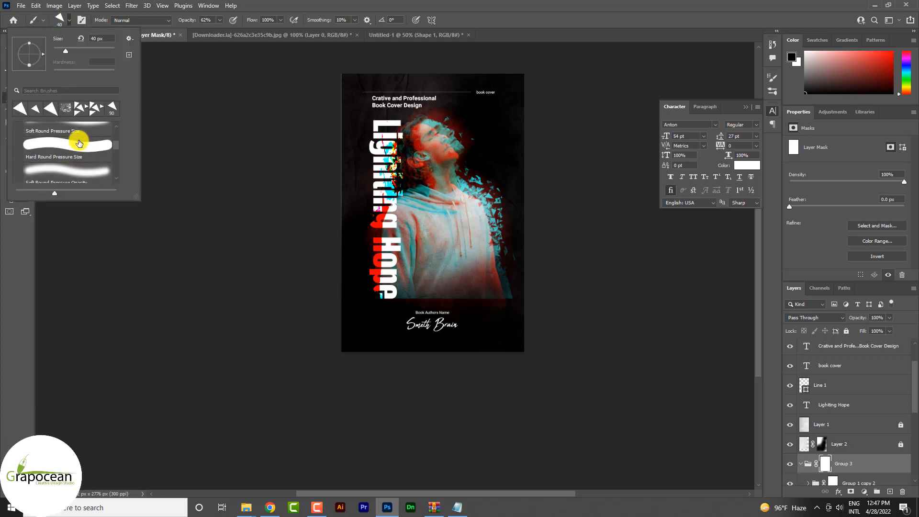
left_click(78, 146)
Undo a small trial stroke, enlarge the brush to 1200 px and paint black on the Group 3 mask to fade the model's lower edge
left_click_drag(486, 301, 501, 288)
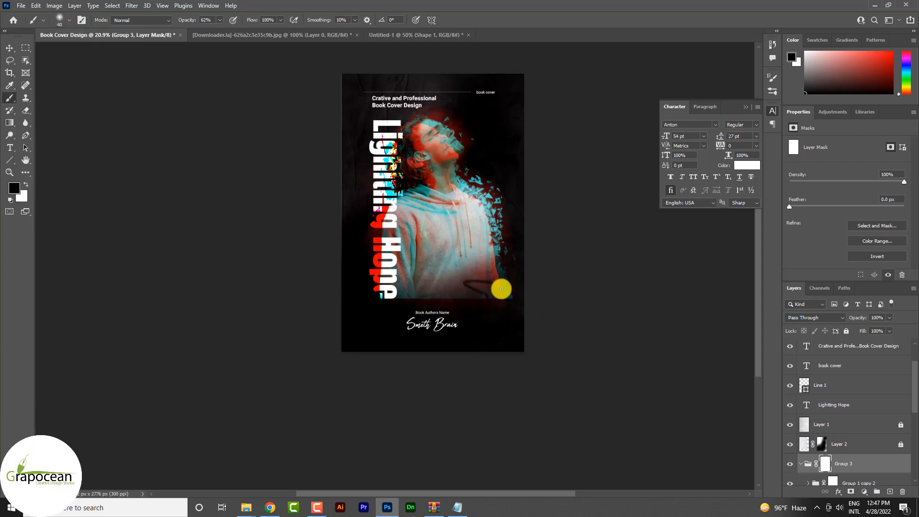
key("ctrl+z")
key("bracketright")
key("bracketright")
key("bracketright")
key("bracketright")
key("bracketright")
key("bracketright")
key("bracketright")
key("bracketright")
key("bracketright")
key("bracketright")
key("bracketright")
key("bracketright")
key("bracketright")
key("bracketright")
key("bracketright")
key("bracketright")
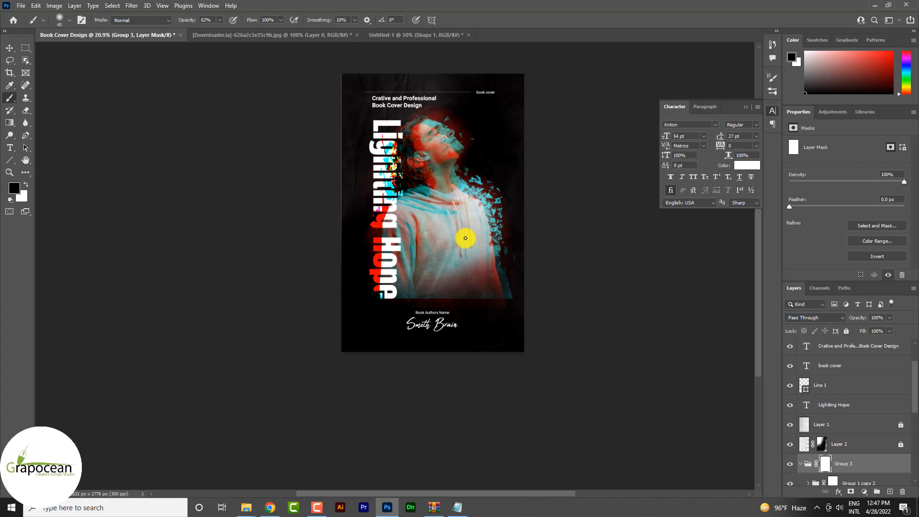
scroll(517, 335, "up", 1)
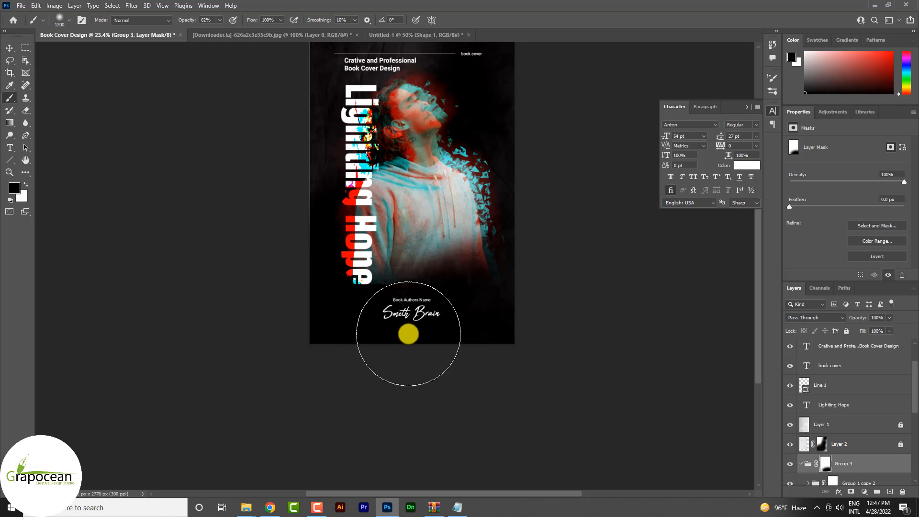
Duplicate the "Book Authors Name" label to the left of the vertical title and rotate the copy 90°
scroll(605, 344, "down", 6)
scroll(412, 220, "up", 7)
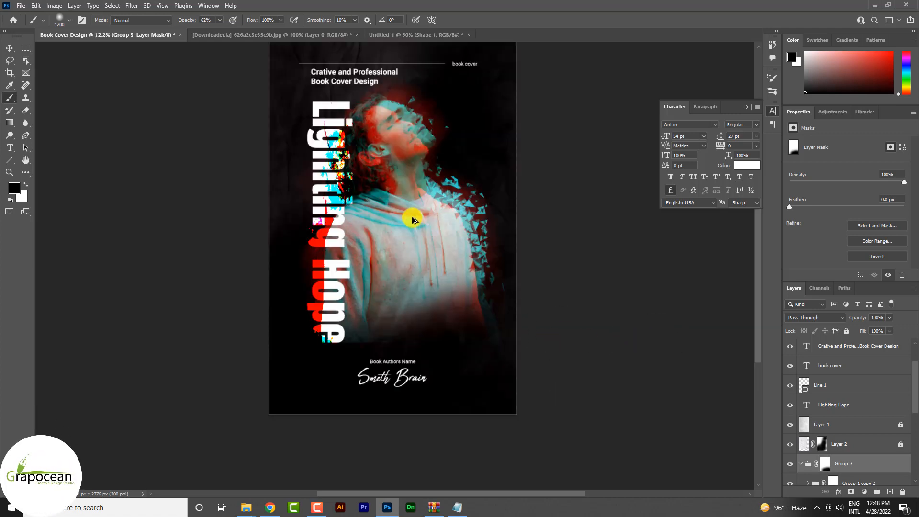
scroll(412, 220, "up", 2)
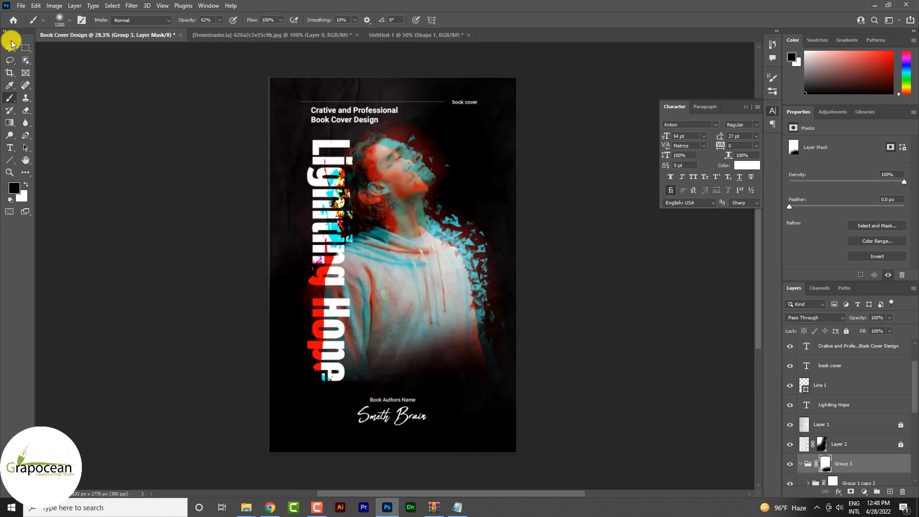
left_click(10, 47)
scroll(398, 374, "up", 2)
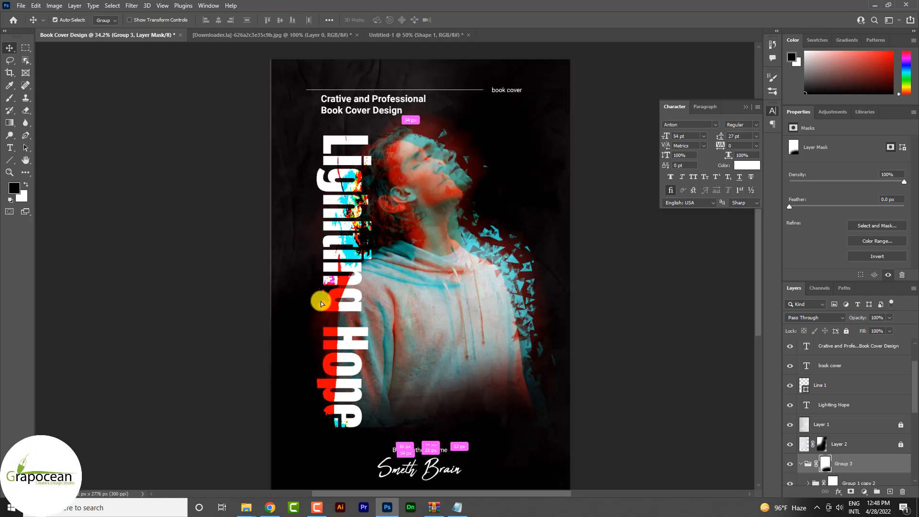
mouse_move(321, 301)
left_mouse_down()
mouse_move(311, 243)
mouse_move(308, 311)
left_mouse_up()
key("ctrl+t")
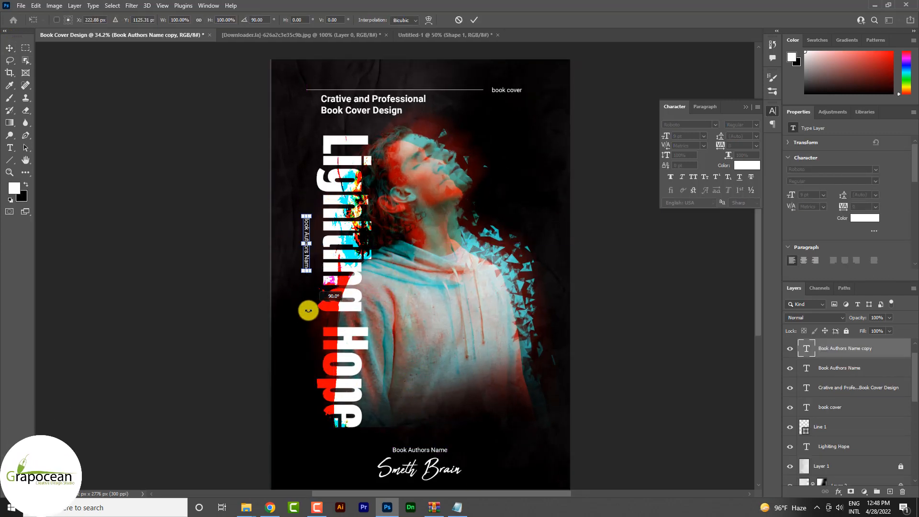
Move the rotated label copy close against the left edge of the vertical title's upper half and apply the transform
scroll(305, 289, "up", 3)
left_click_drag(306, 240, 331, 182)
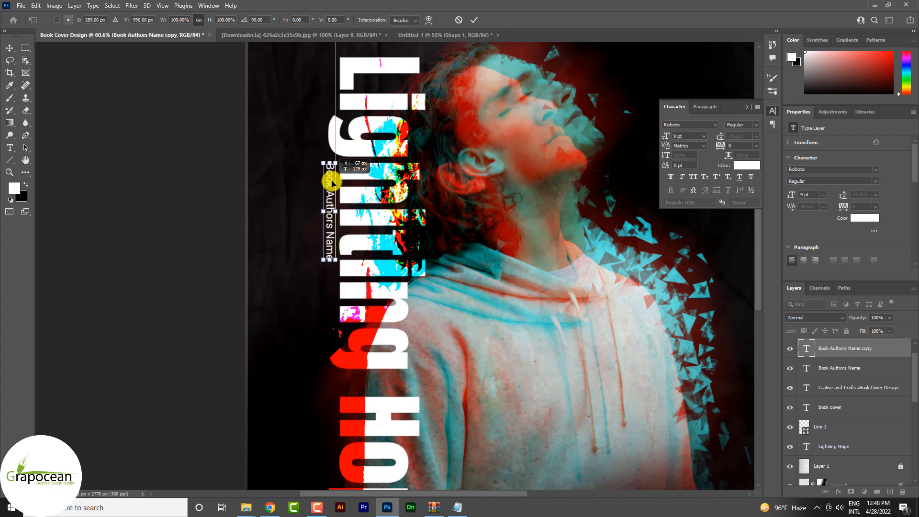
left_click(476, 19)
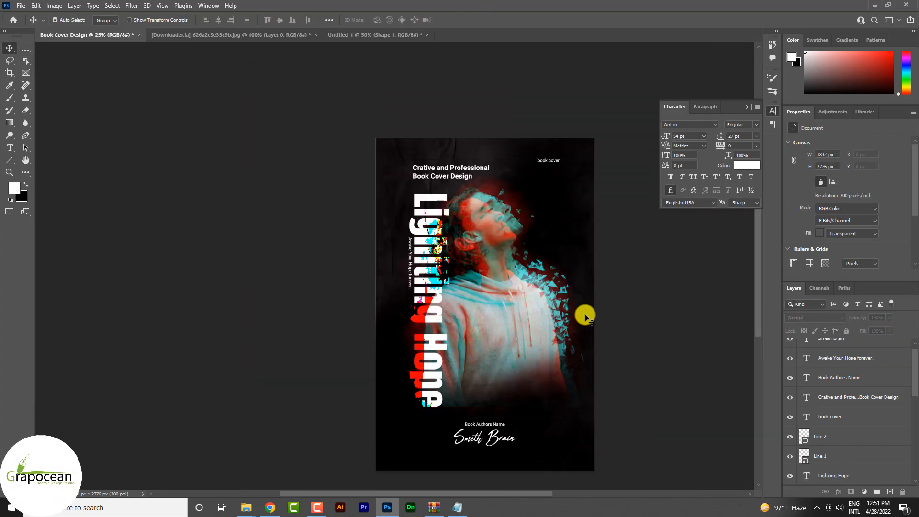